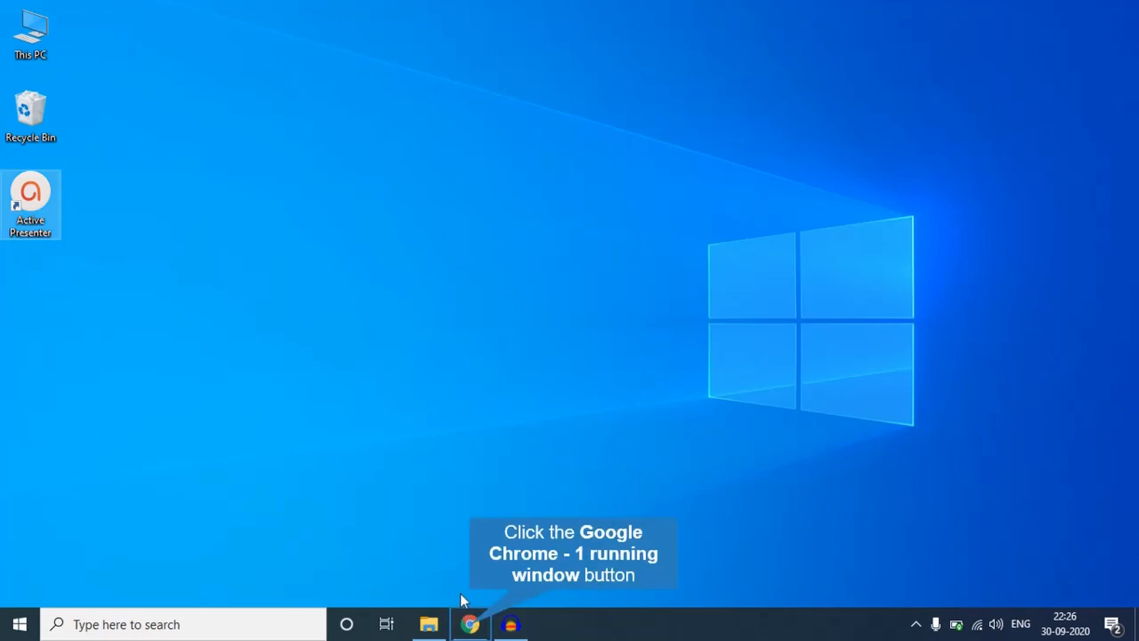
Switch to Chrome and open blogger.com/about/?bpli=1 in a new incognito window
left_click(470, 625)
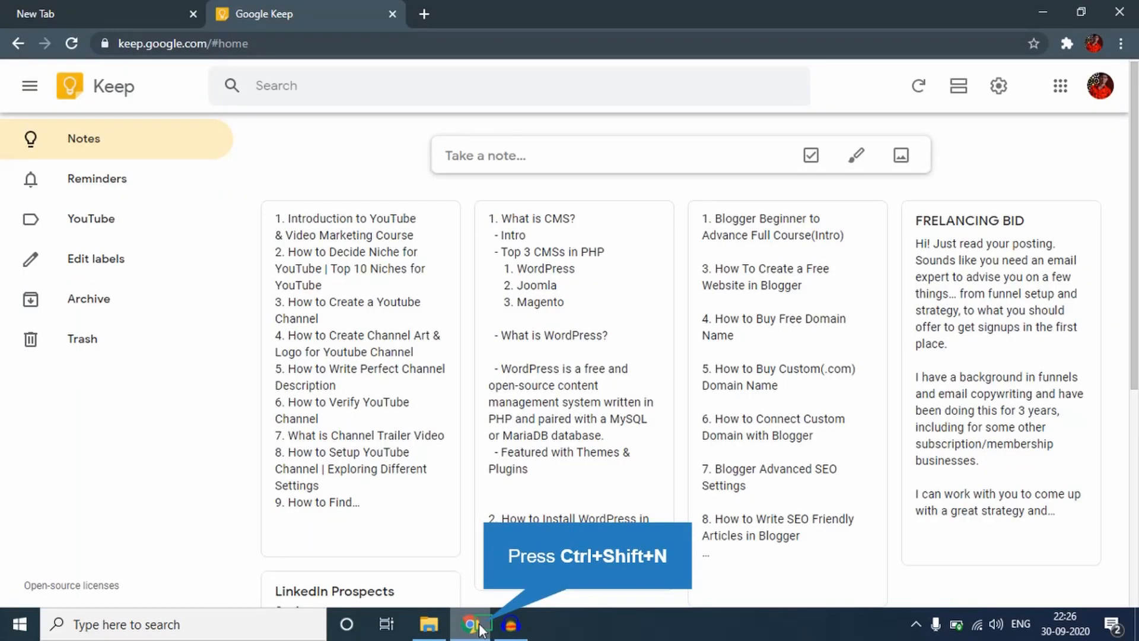
key("ctrl+shift+n")
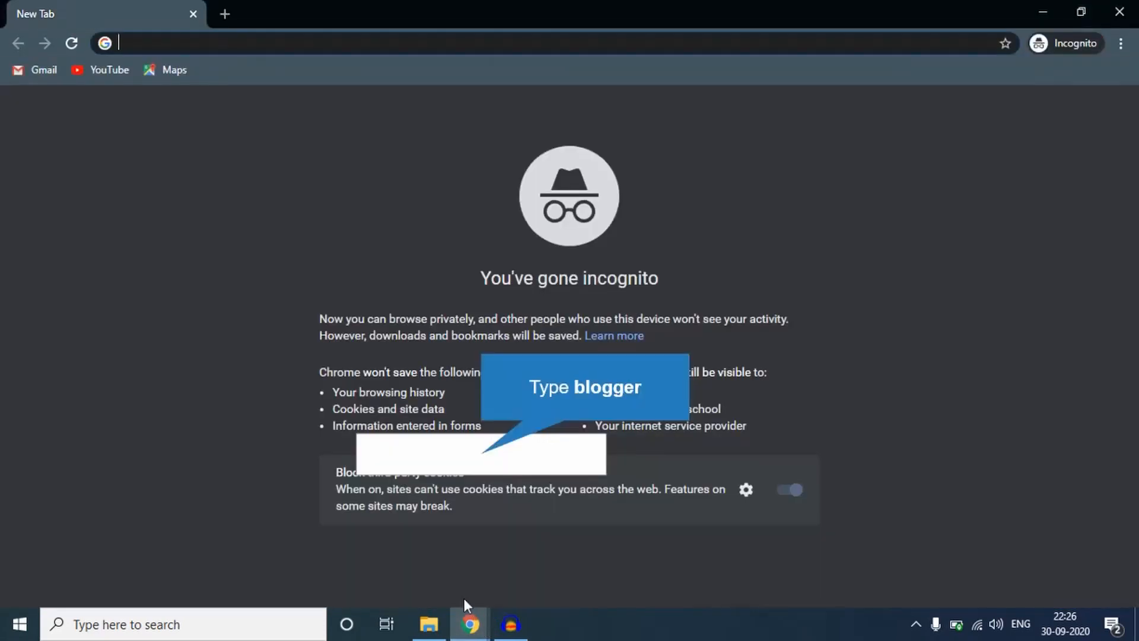
type("blogger.com/about/?bpli=1")
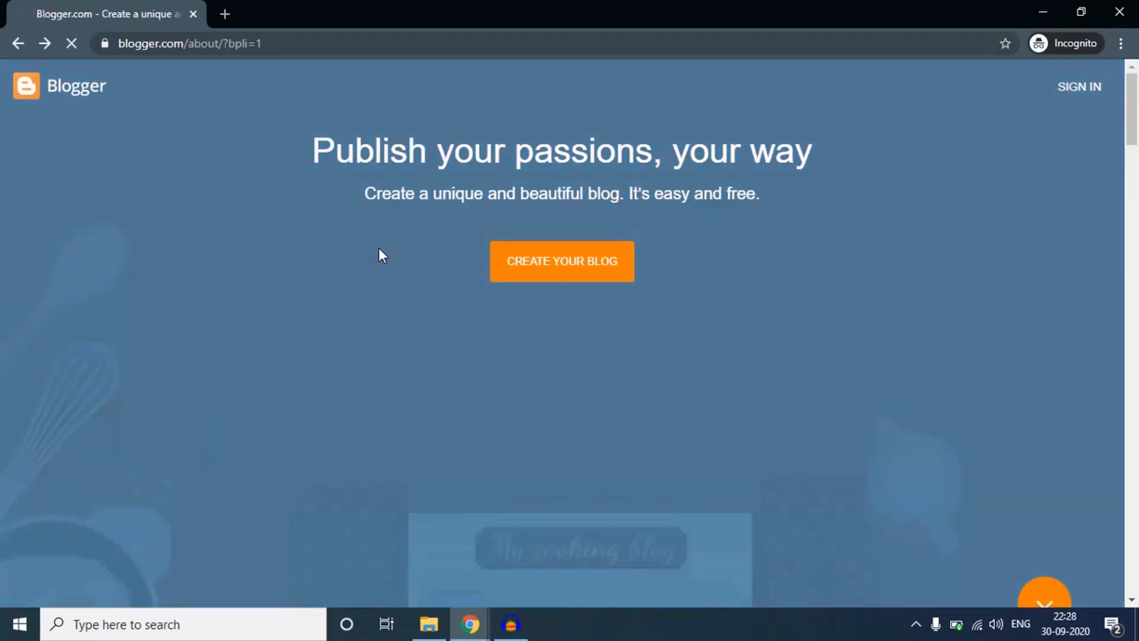
Look through the Blogger landing page down to its footer and return to the start
scroll(589, 290, "down", 12)
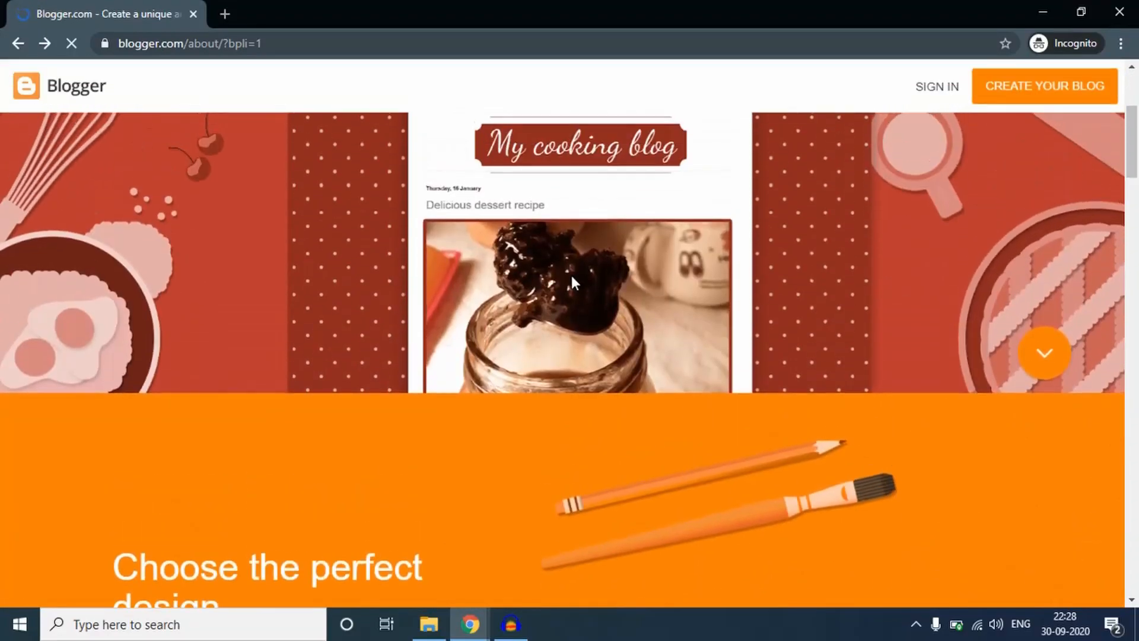
scroll(485, 321, "down", 20)
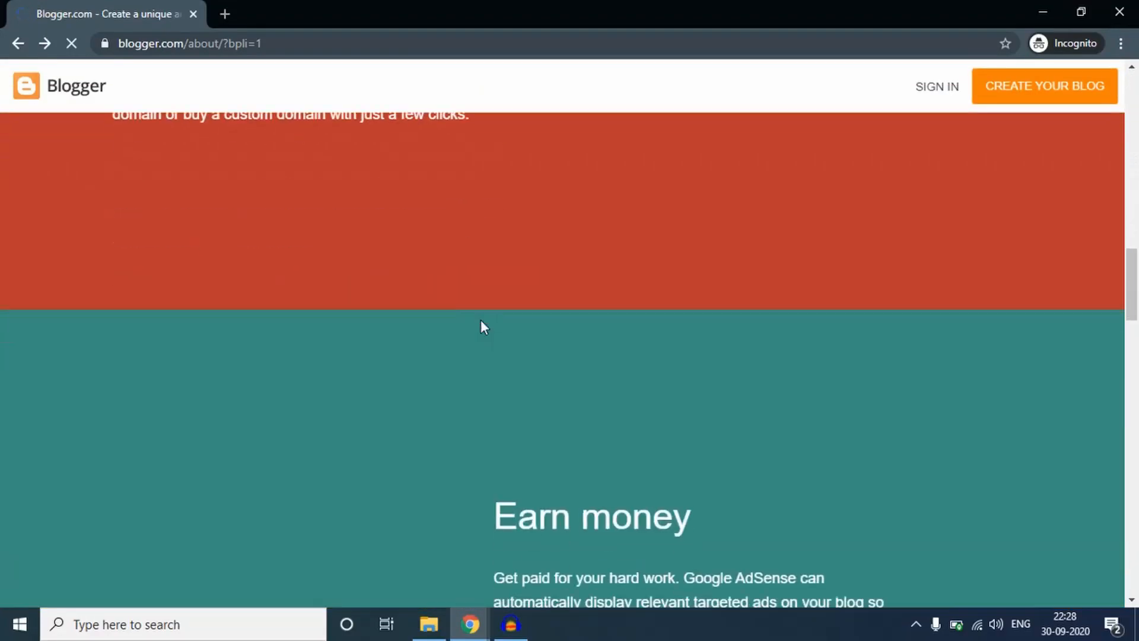
scroll(659, 348, "down", 10)
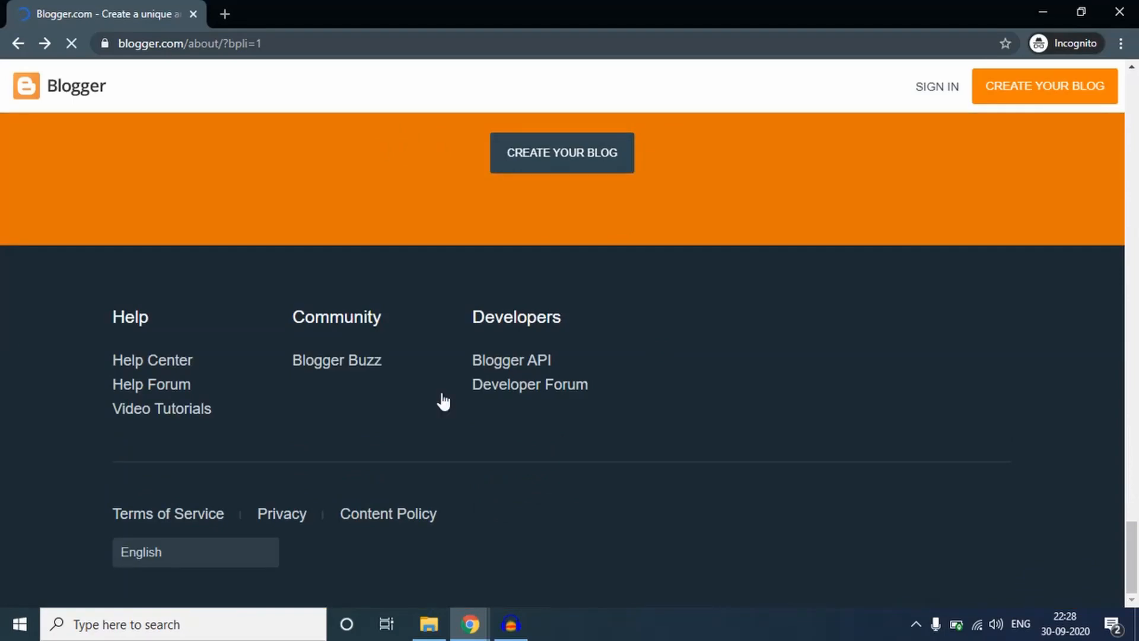
scroll(1005, 358, "up", 8)
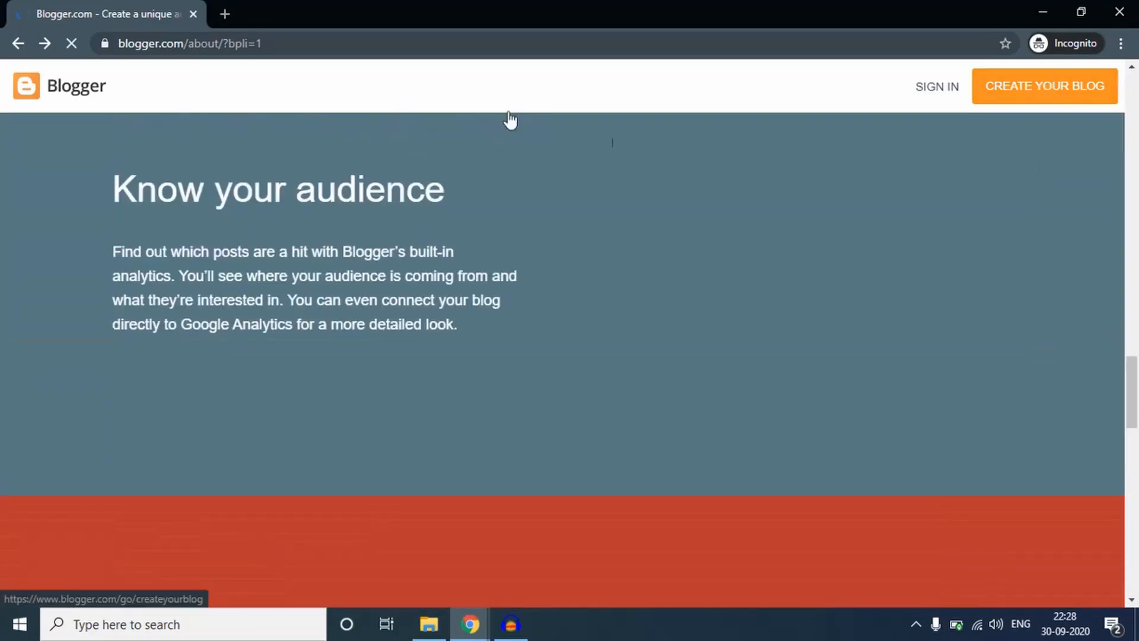
scroll(793, 214, "up", 15)
scroll(828, 244, "up", 10)
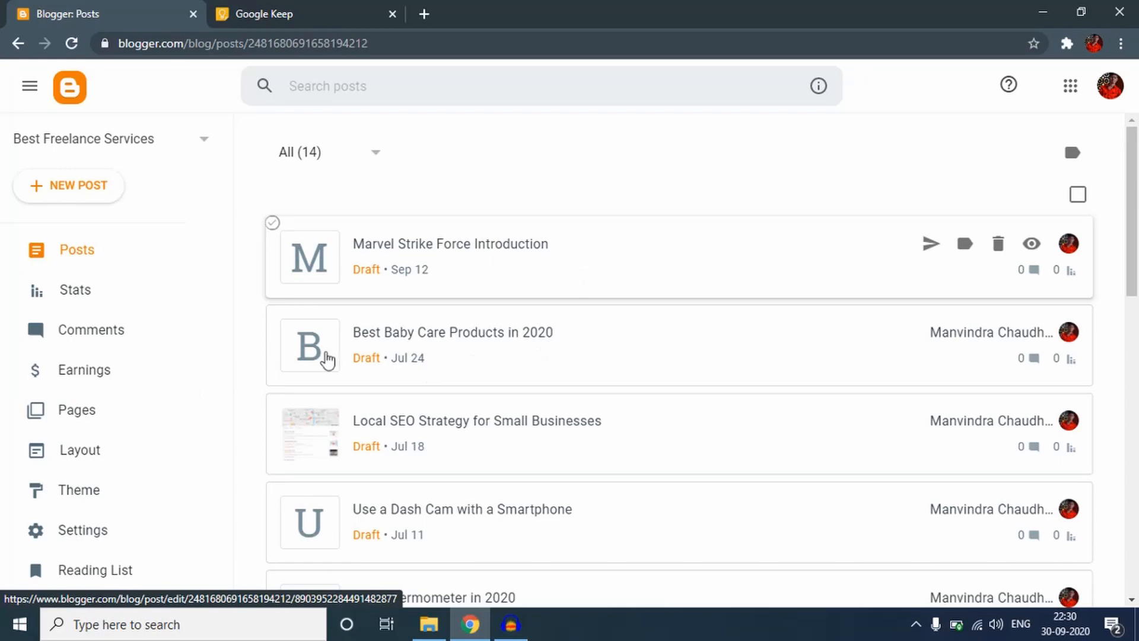
Review the list of posts in the Best Freelance Services blog from start to end
scroll(455, 358, "down", 7)
scroll(330, 382, "down", 7)
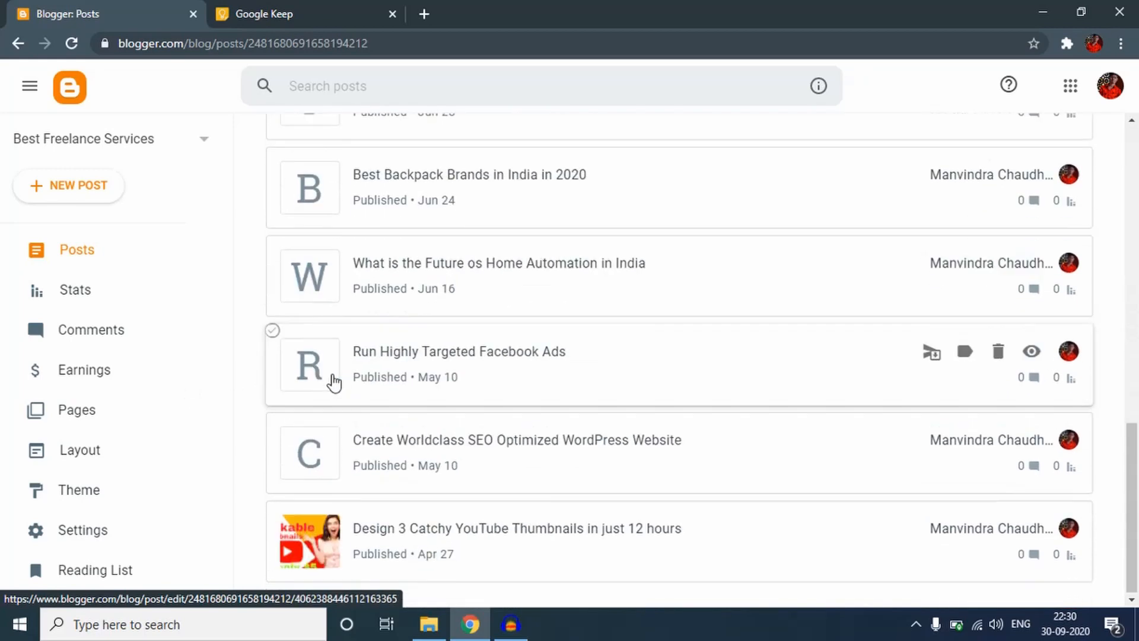
scroll(456, 382, "up", 9)
scroll(456, 386, "up", 6)
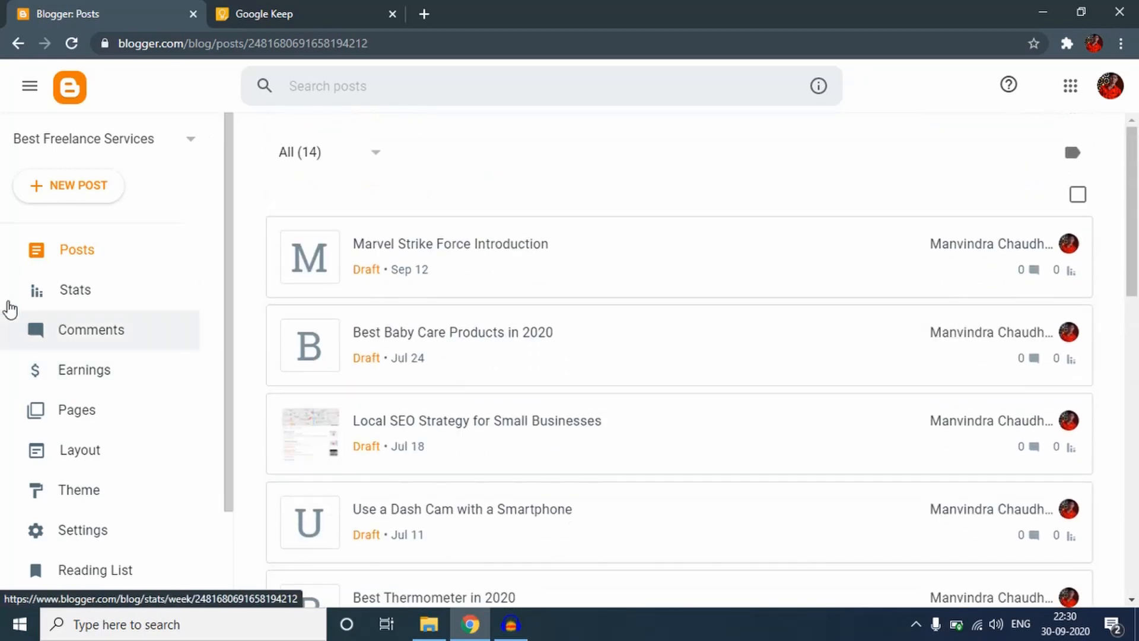
scroll(422, 355, "down", 12)
scroll(423, 355, "down", 3)
scroll(424, 361, "up", 15)
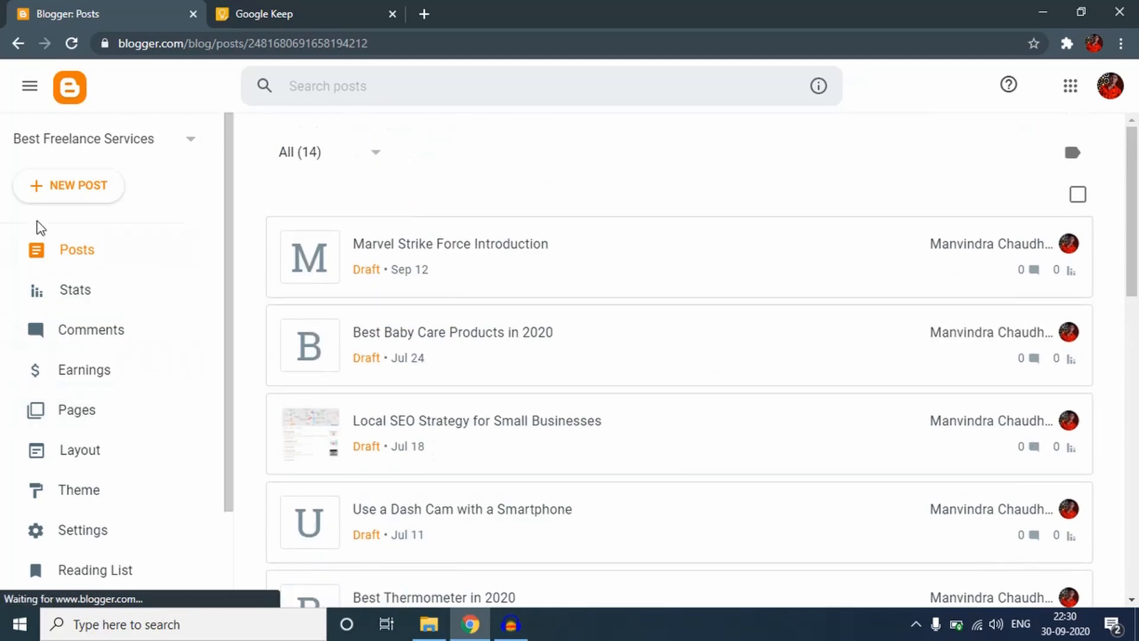
Start a new blog from the list of blogs and give it the title "New Blog Website"
left_click(189, 143)
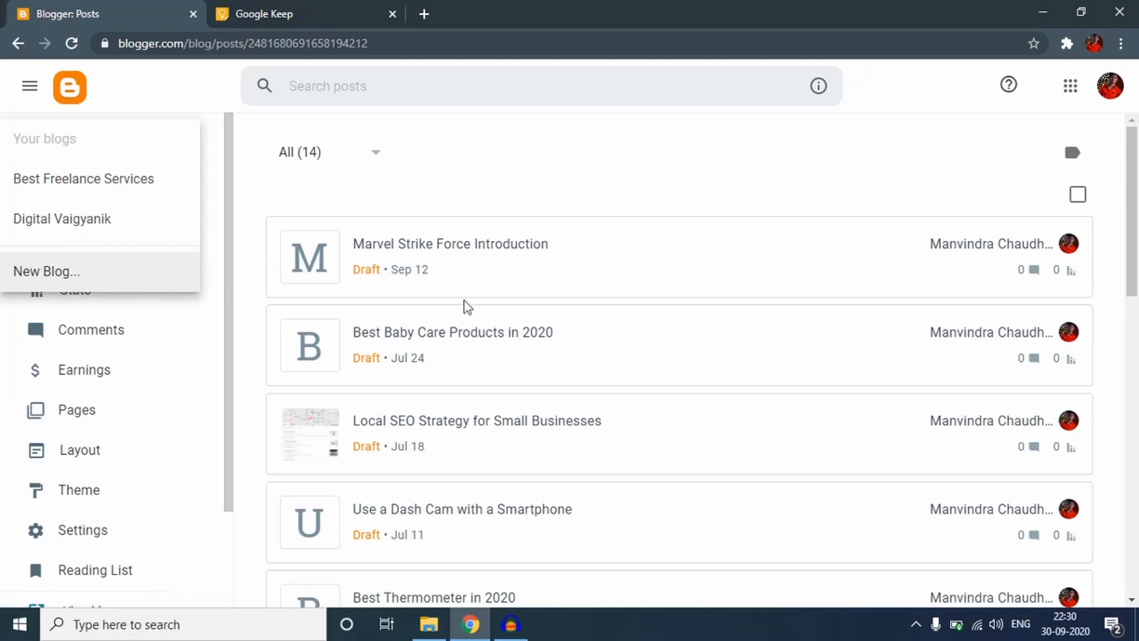
scroll(665, 338, "down", 5)
scroll(665, 338, "up", 6)
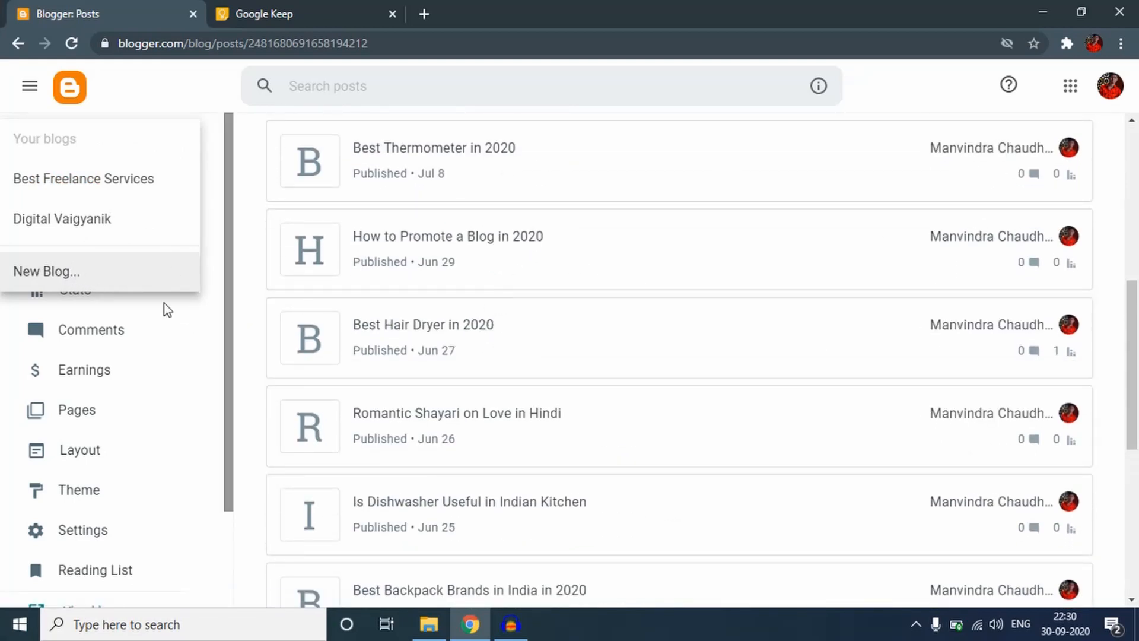
left_click(119, 284)
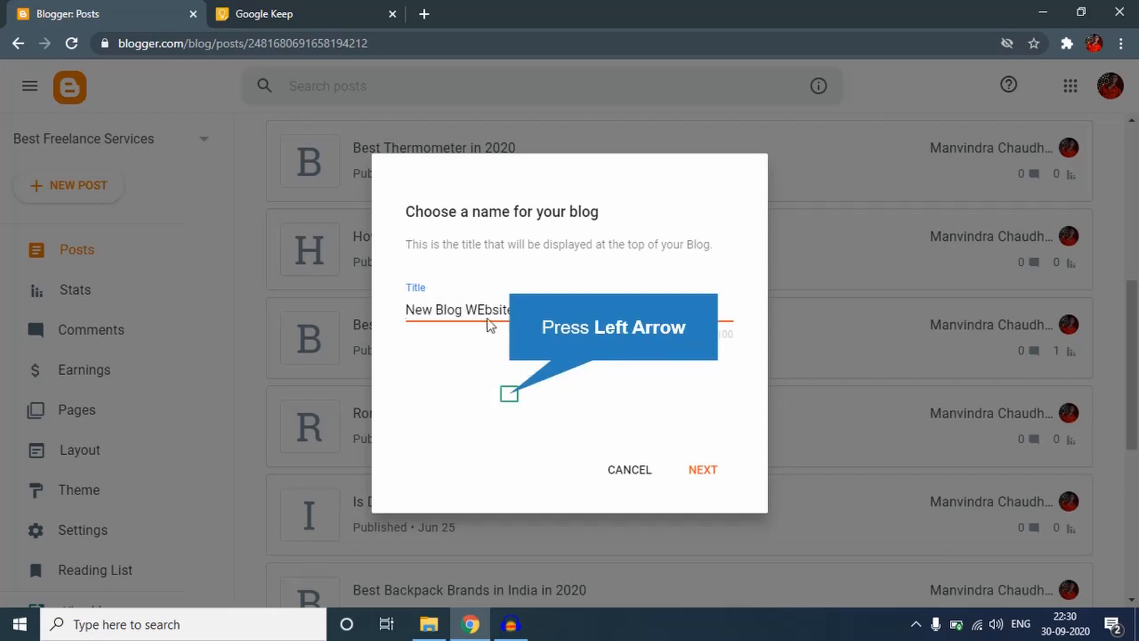
key("Left")
key("Left")
key("Right")
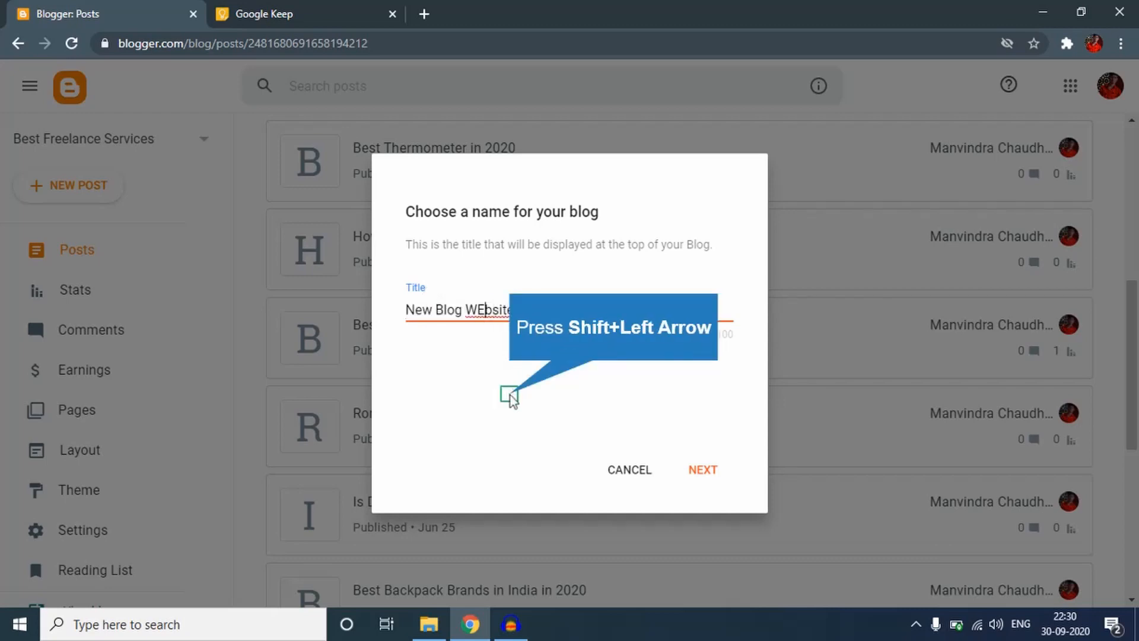
key("shift+Left")
type("e")
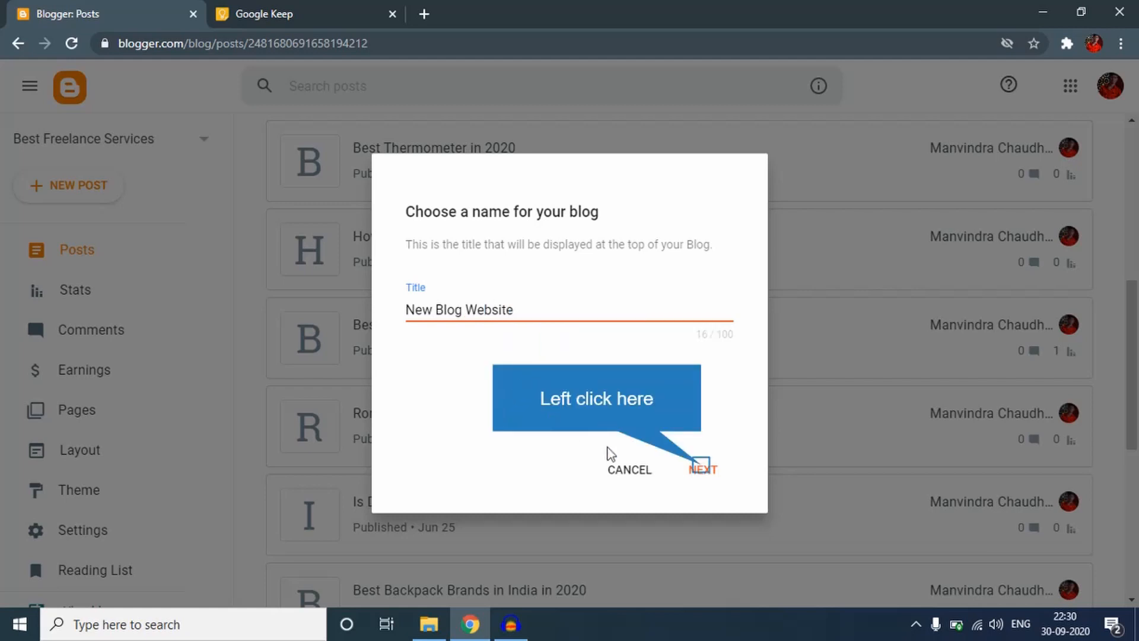
left_click(700, 468)
Set the blog's address to newblog23145.blogspot.com and save the new blog
left_click(426, 318)
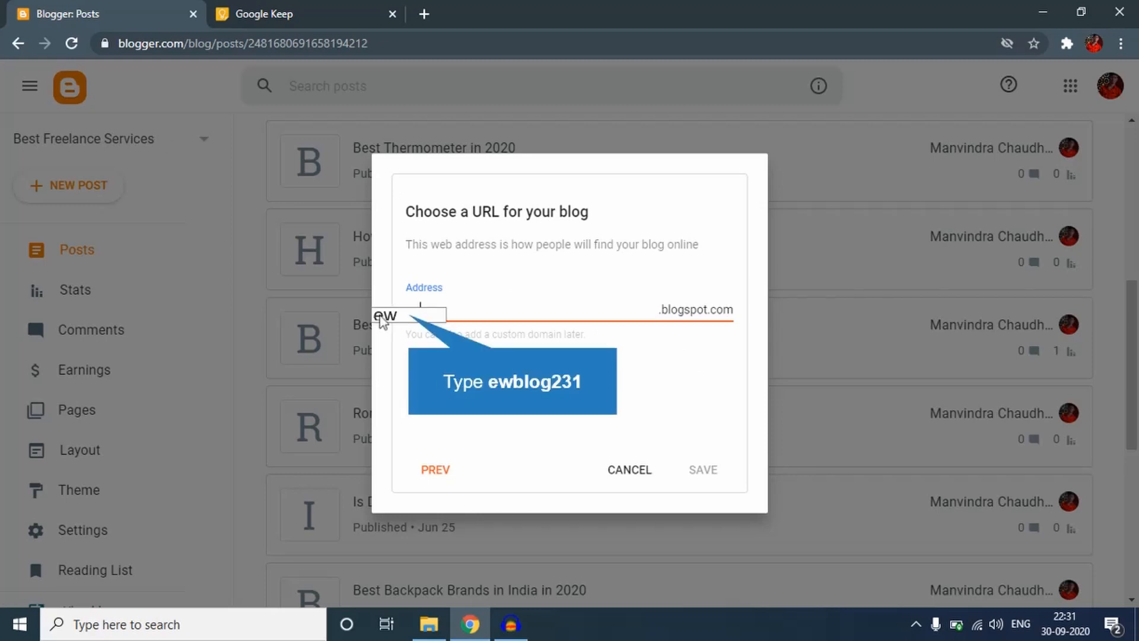
type("blog231")
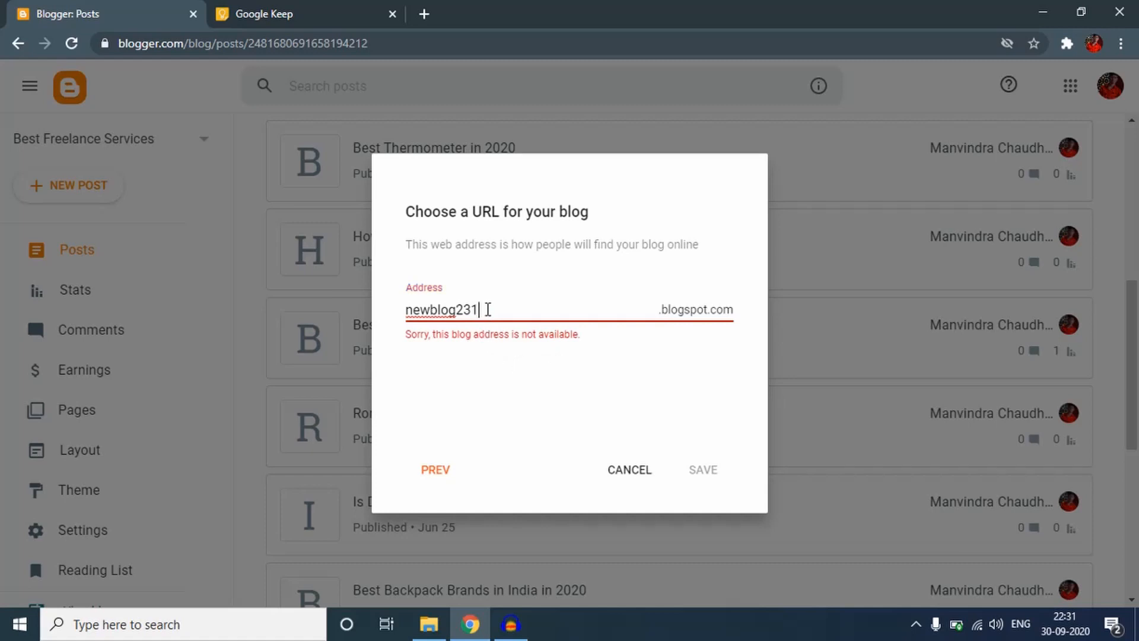
type("45")
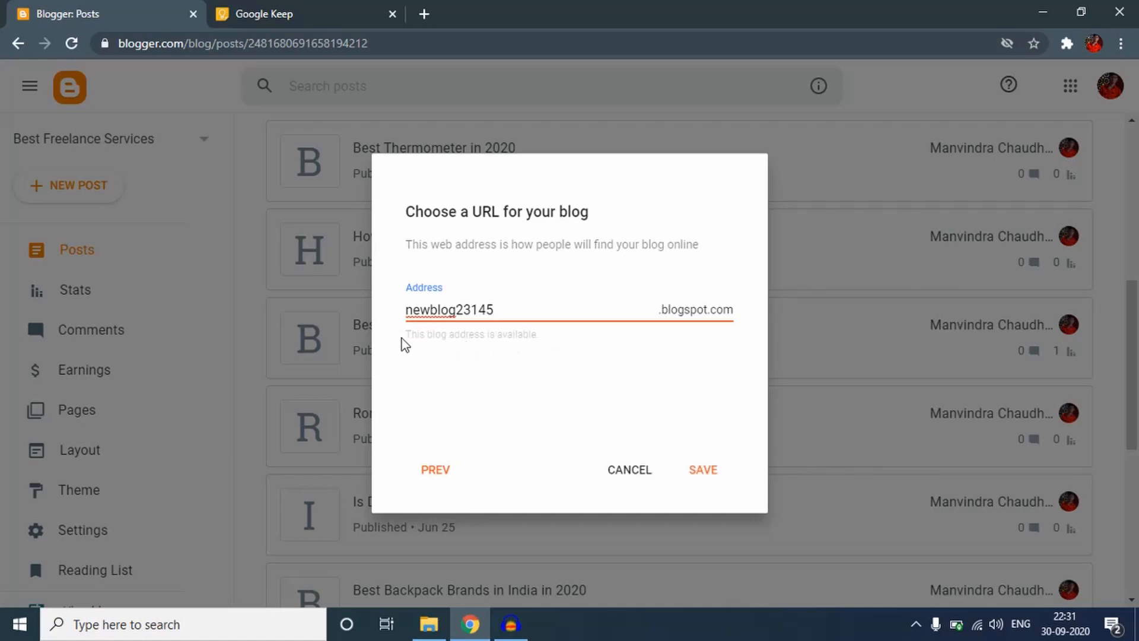
left_click(702, 479)
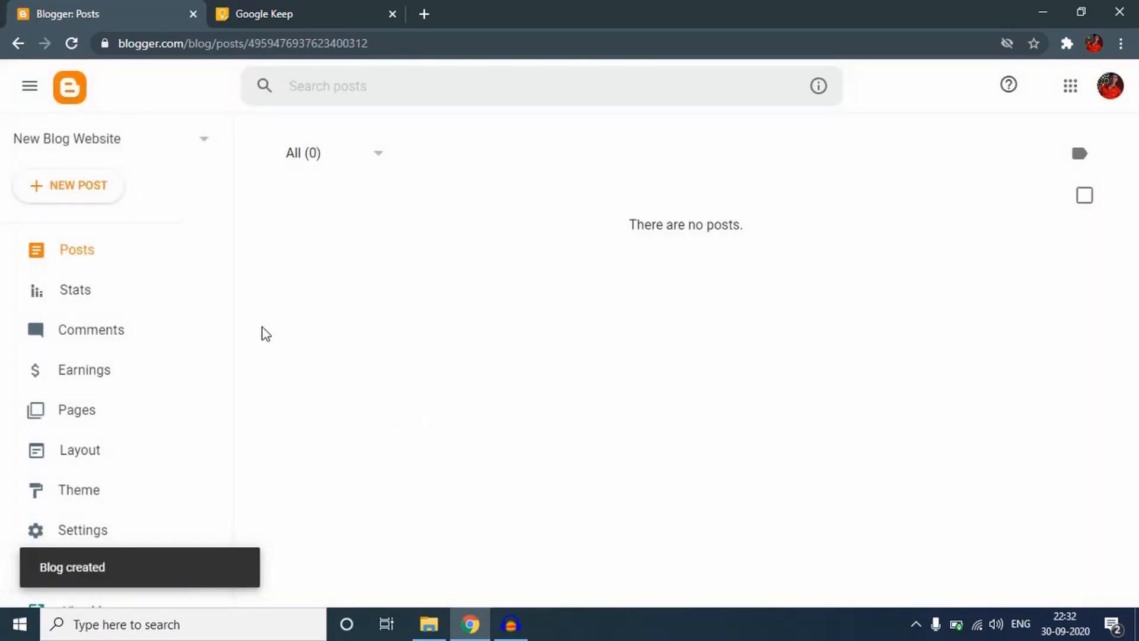
Open the new blog's Stats and examine its views, latest post, posts and pages sections
scroll(107, 374, "down", 2)
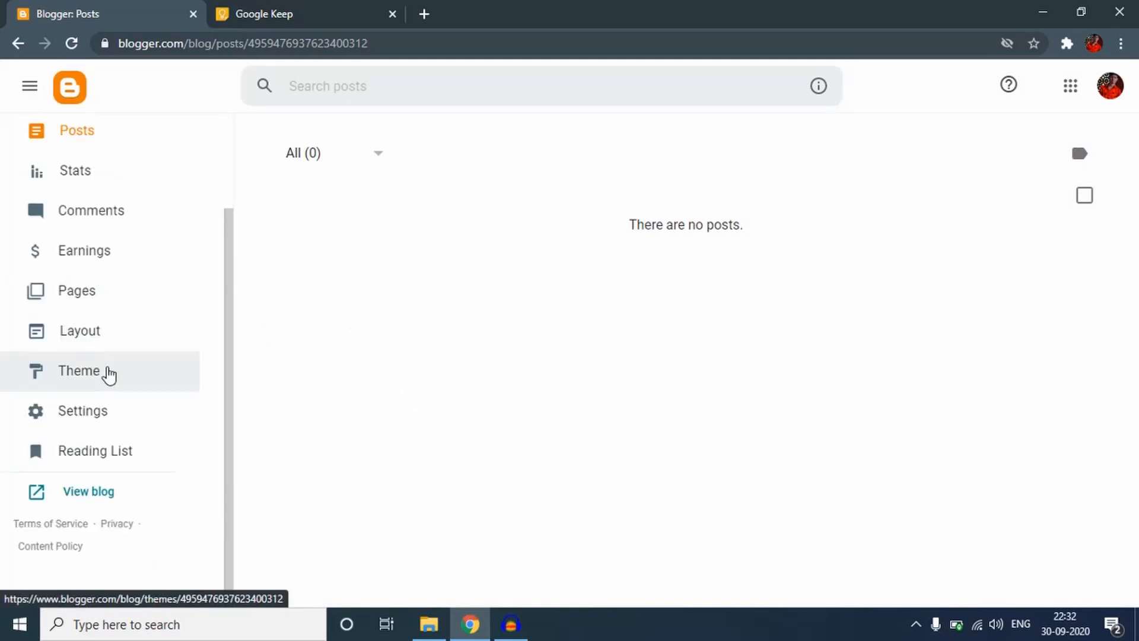
scroll(101, 432, "up", 2)
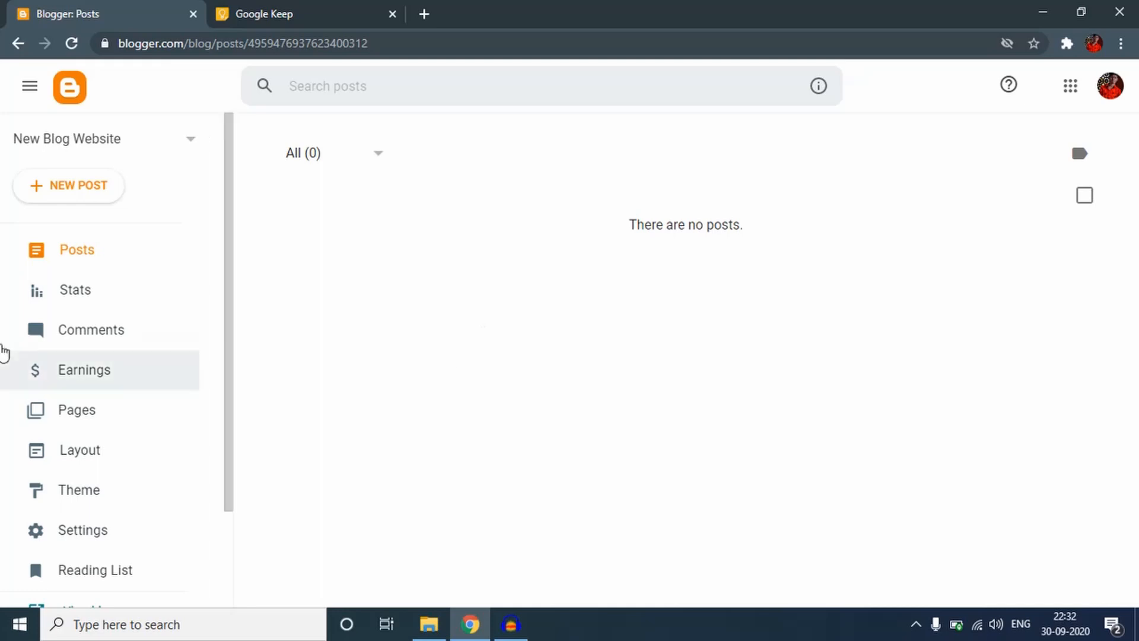
left_click(55, 296)
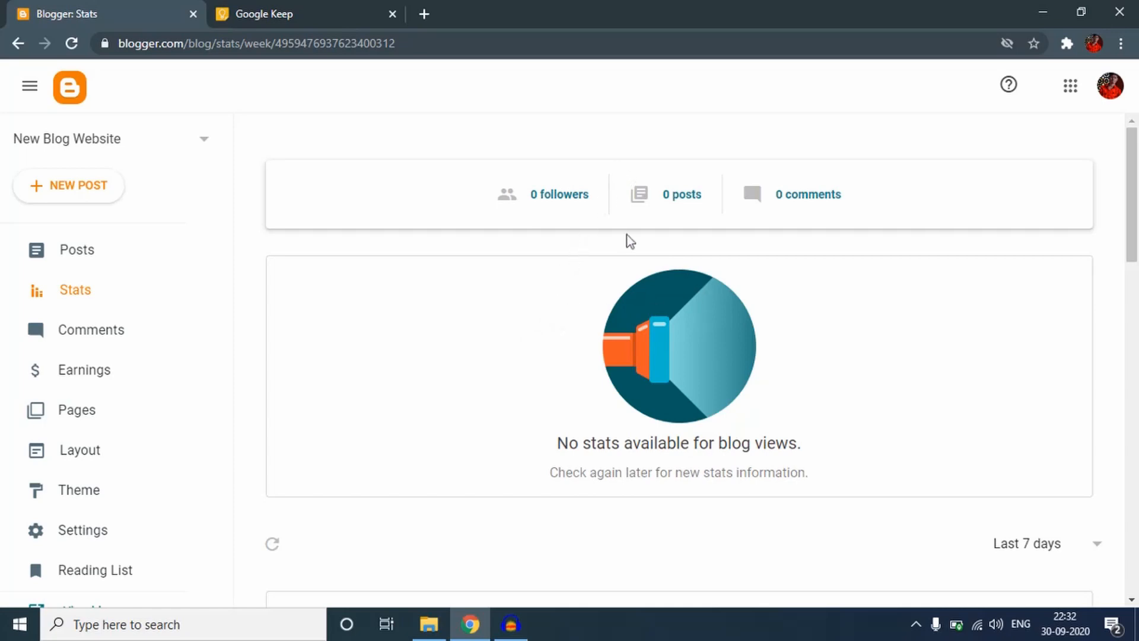
scroll(727, 351, "down", 20)
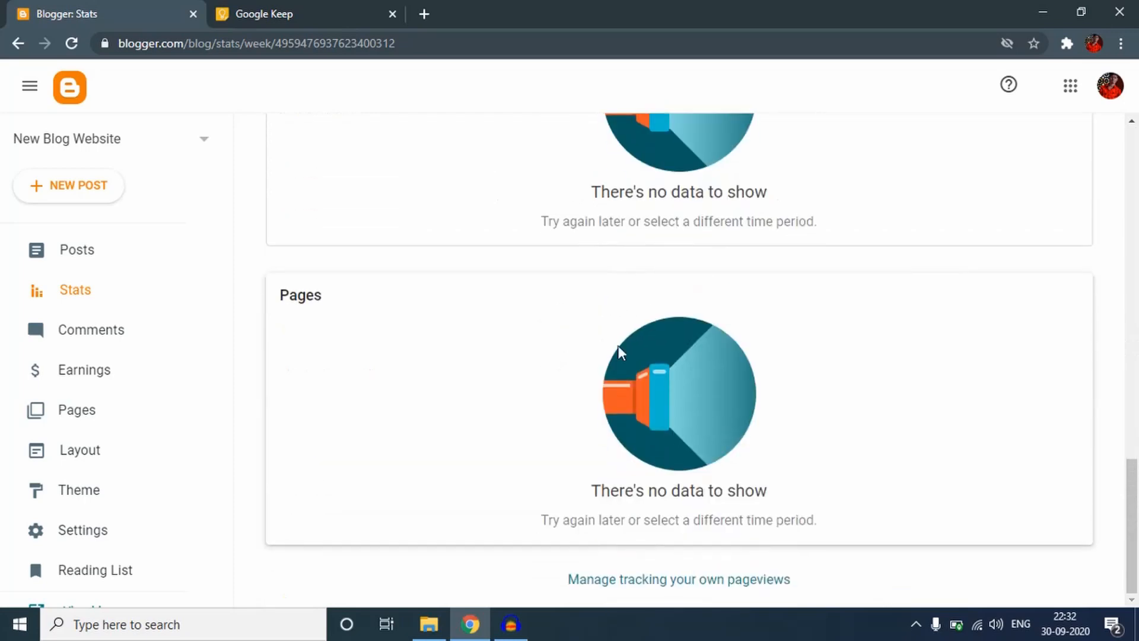
scroll(516, 372, "up", 10)
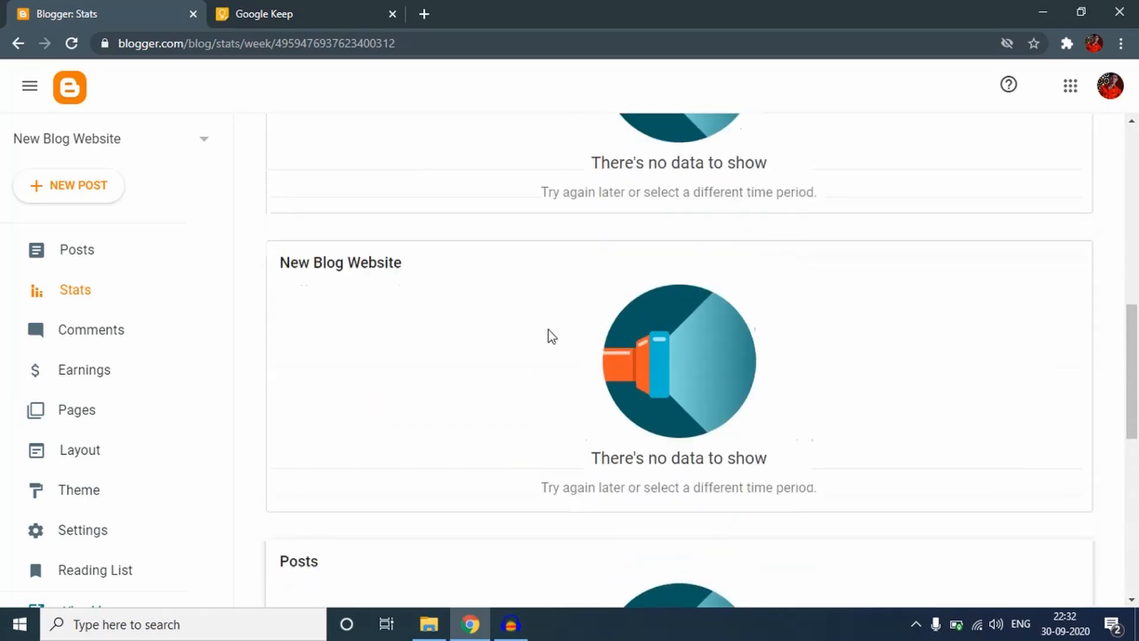
scroll(325, 341, "up", 8)
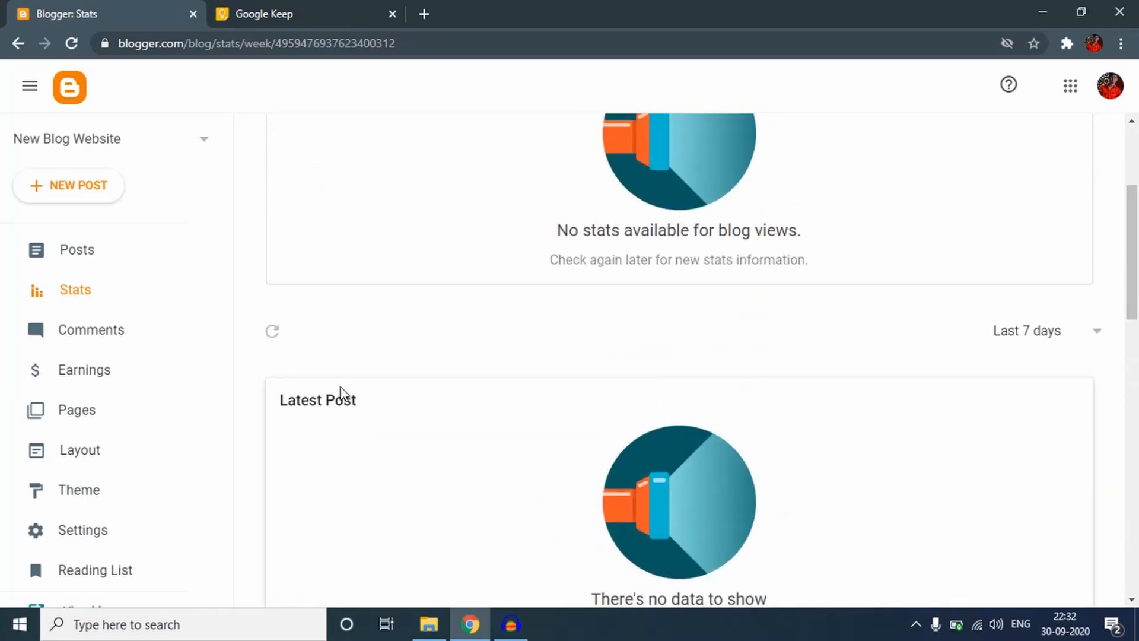
scroll(385, 415, "down", 5)
scroll(338, 314, "up", 3)
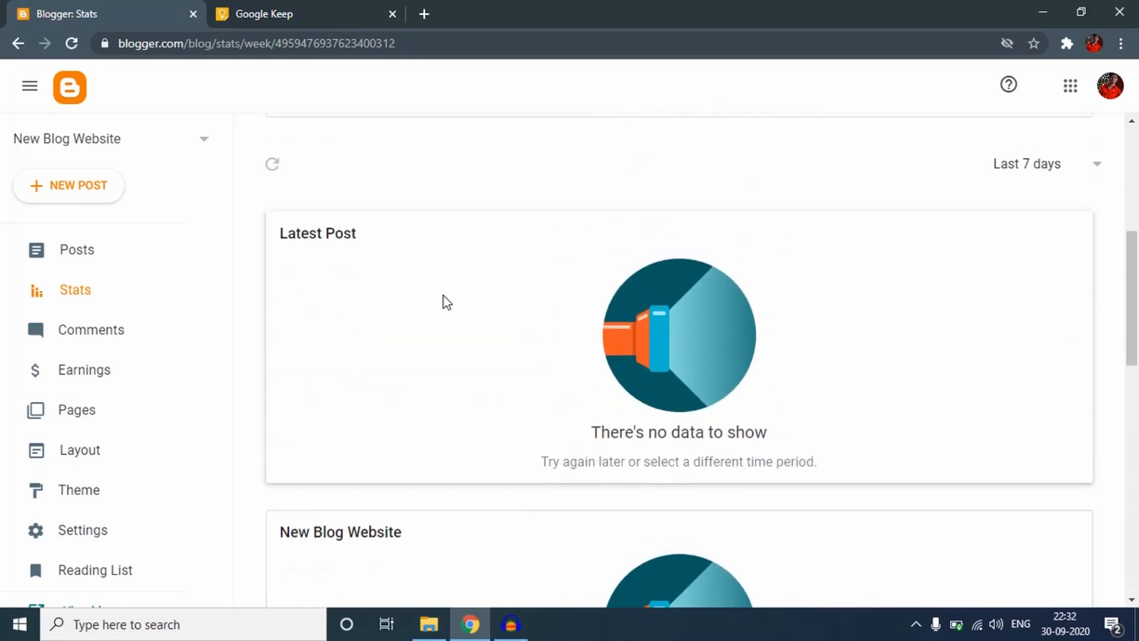
scroll(283, 388, "up", 6)
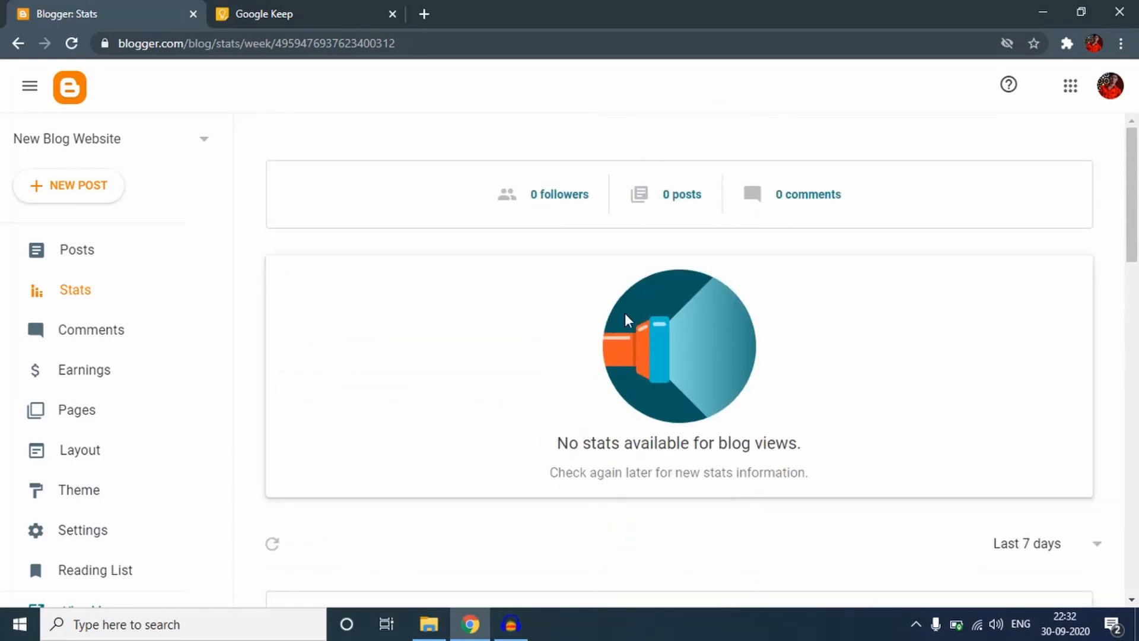
View the blog's Comments, and examine the AdSense sections and frequently asked questions under Earnings
left_click(144, 331)
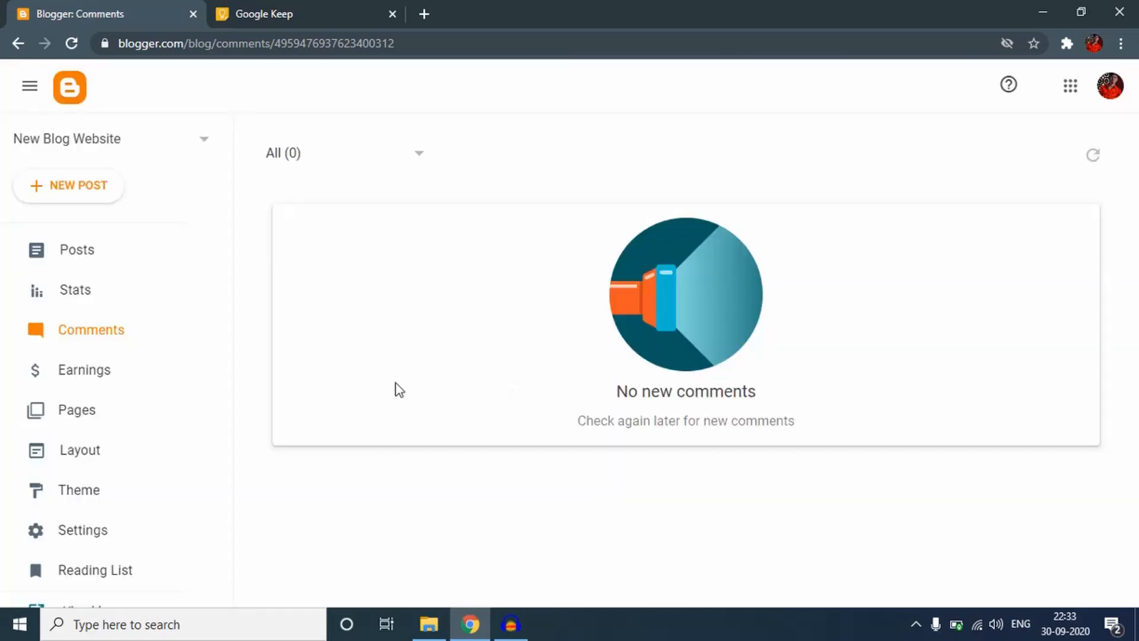
left_click(98, 370)
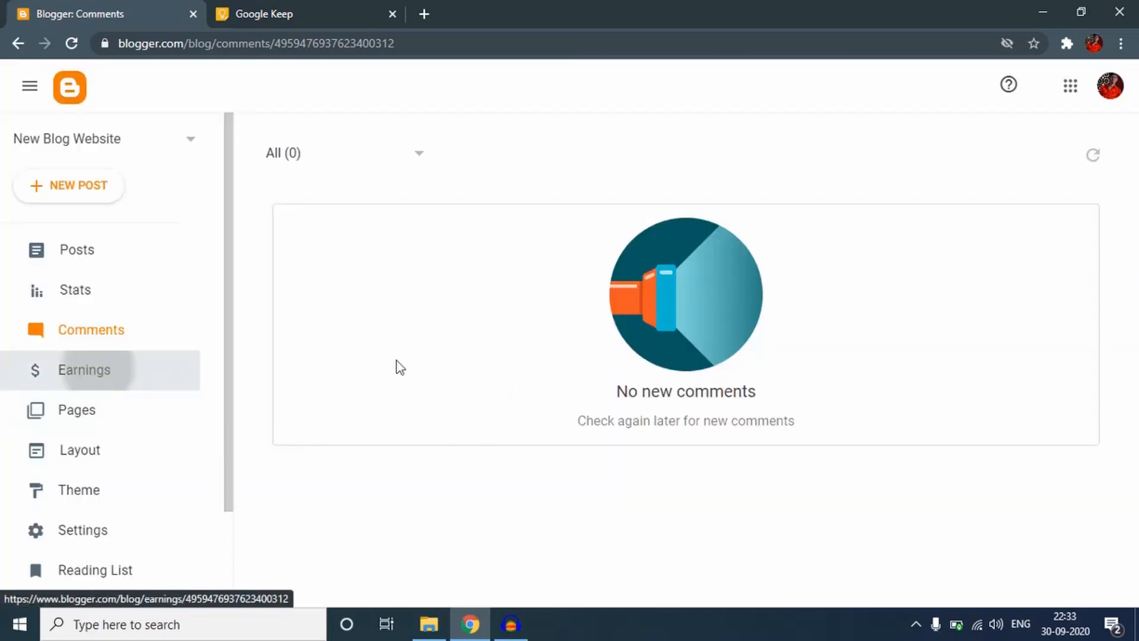
scroll(279, 329, "down", 2)
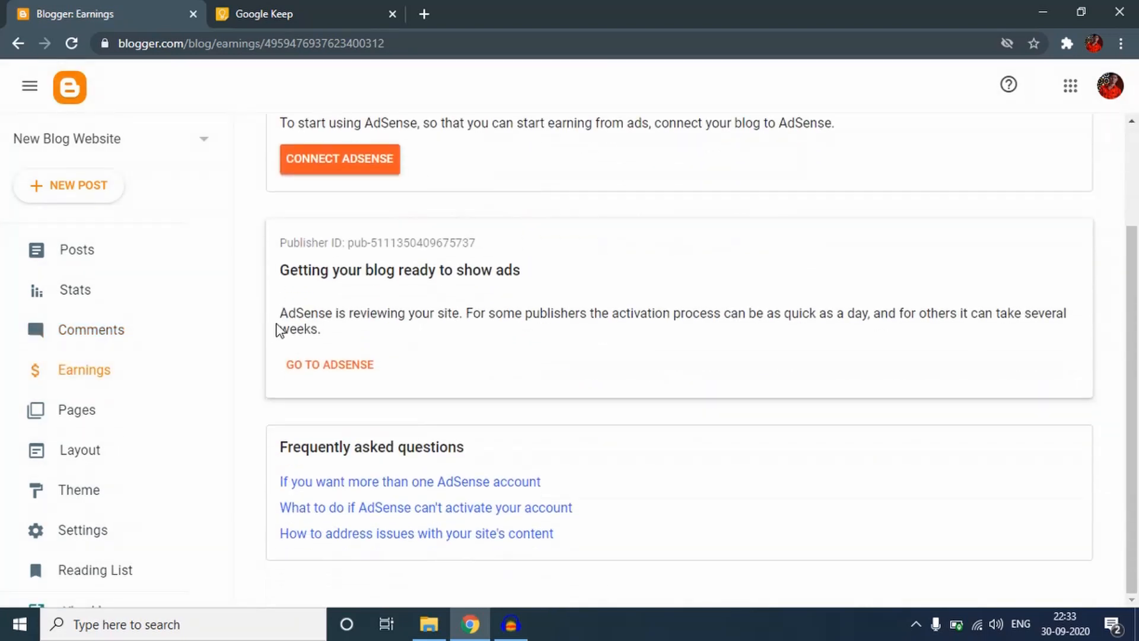
scroll(461, 303, "up", 2)
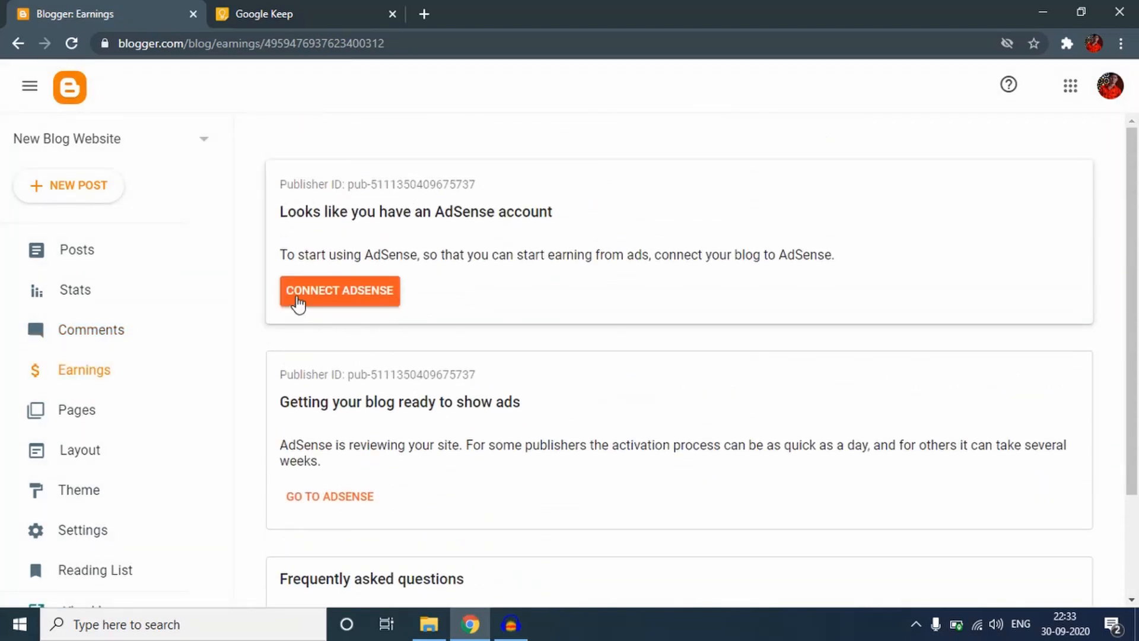
scroll(496, 344, "down", 2)
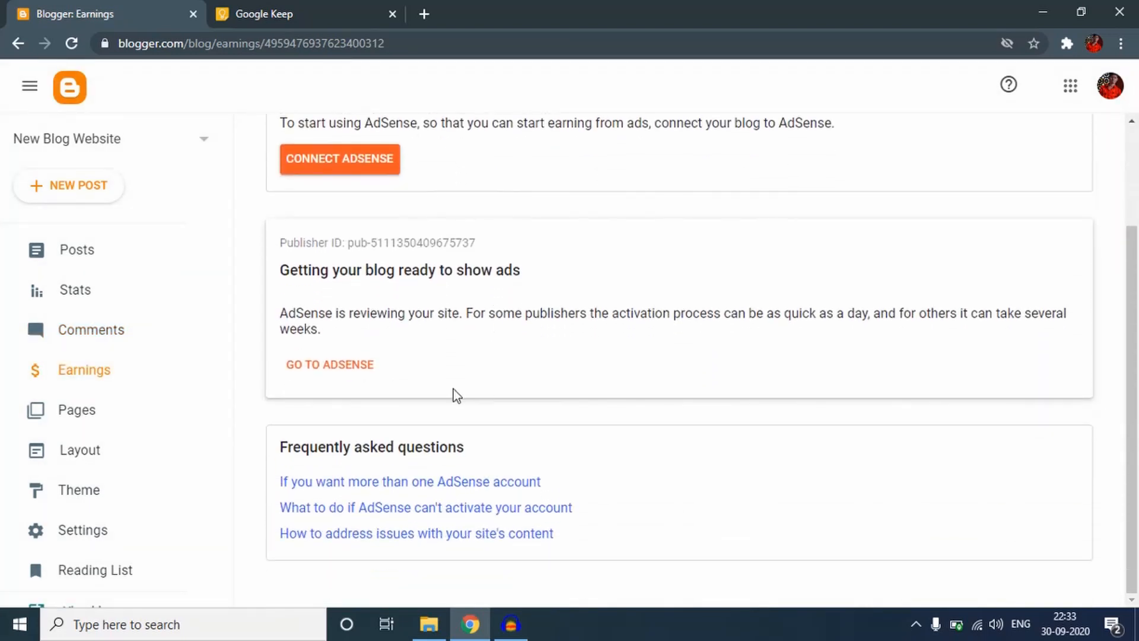
scroll(532, 379, "up", 2)
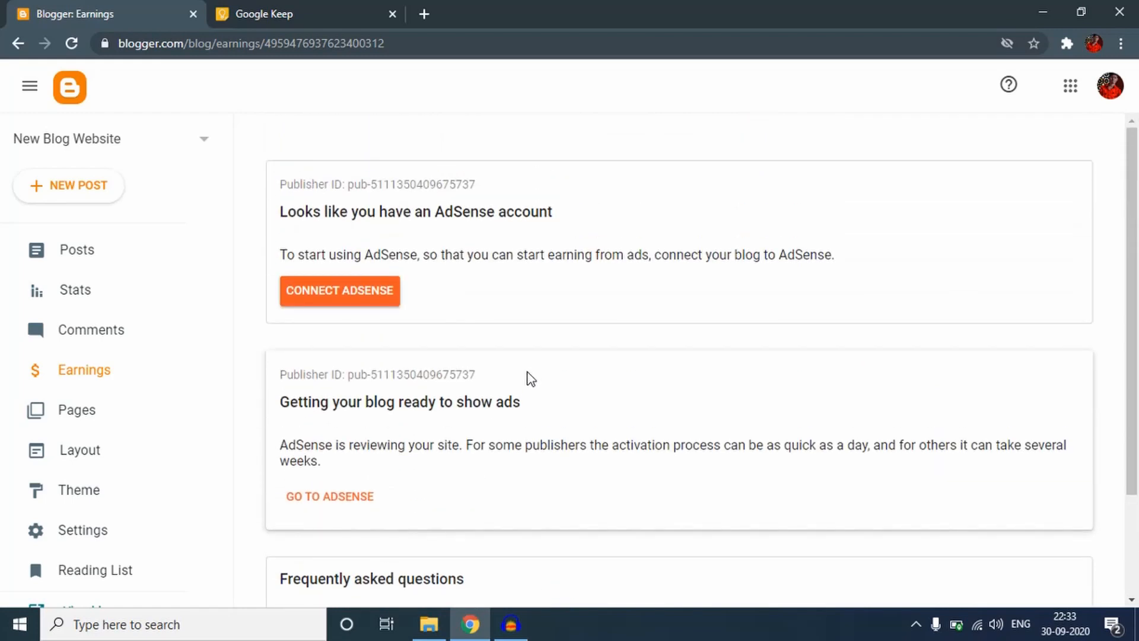
scroll(432, 393, "down", 2)
scroll(361, 364, "up", 2)
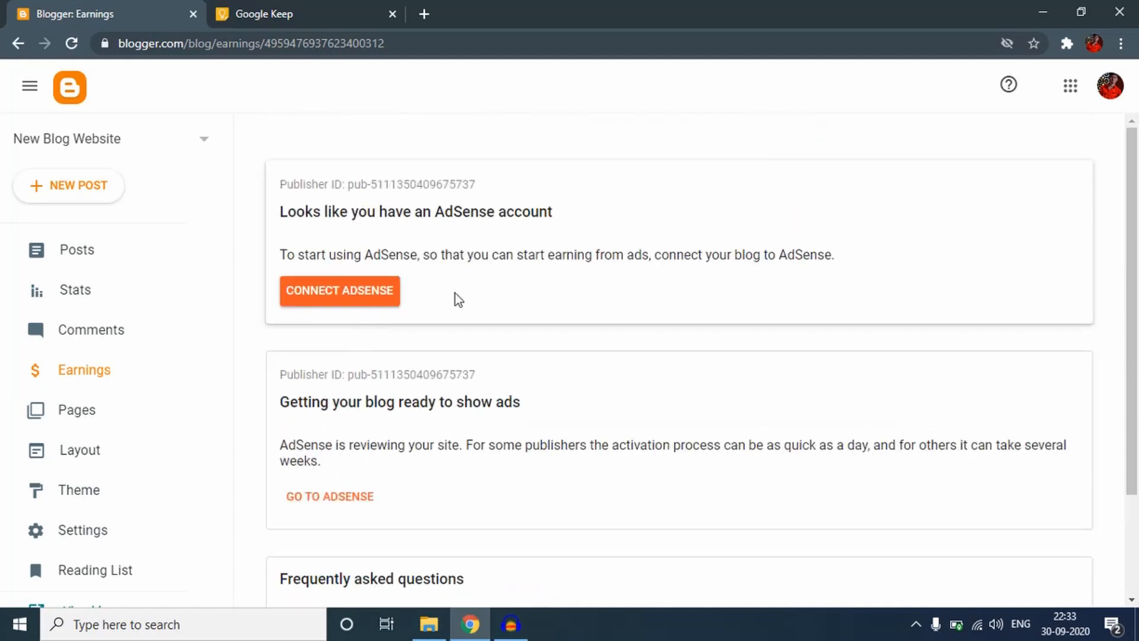
View the blog's Pages section, and open its Layout with the sidebar, search and header gadgets
scroll(355, 319, "down", 2)
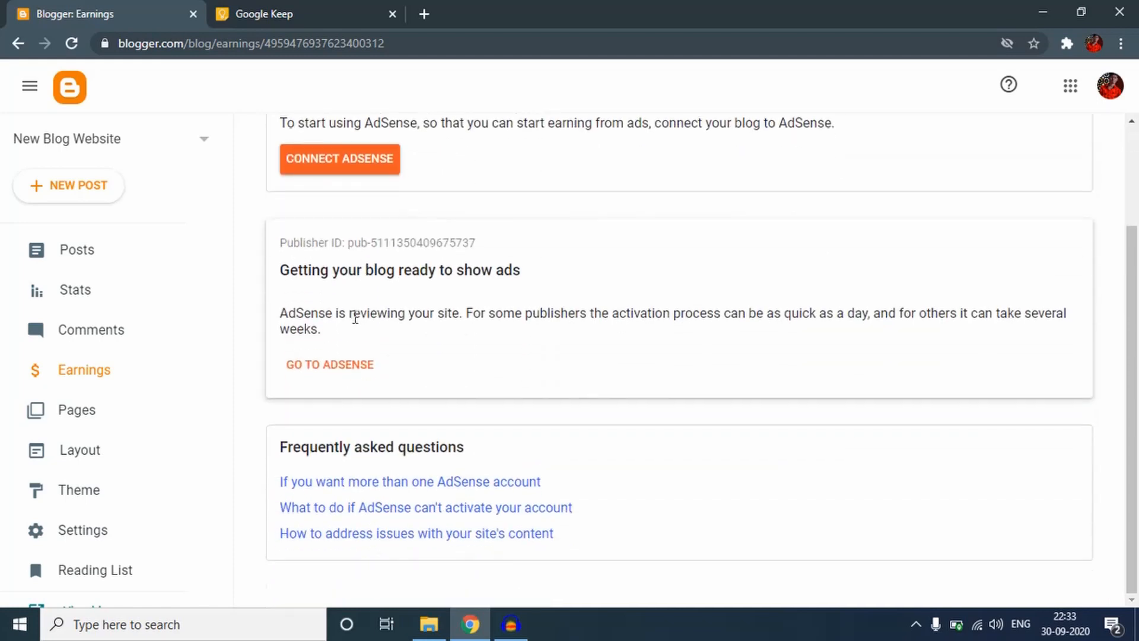
left_click(78, 410)
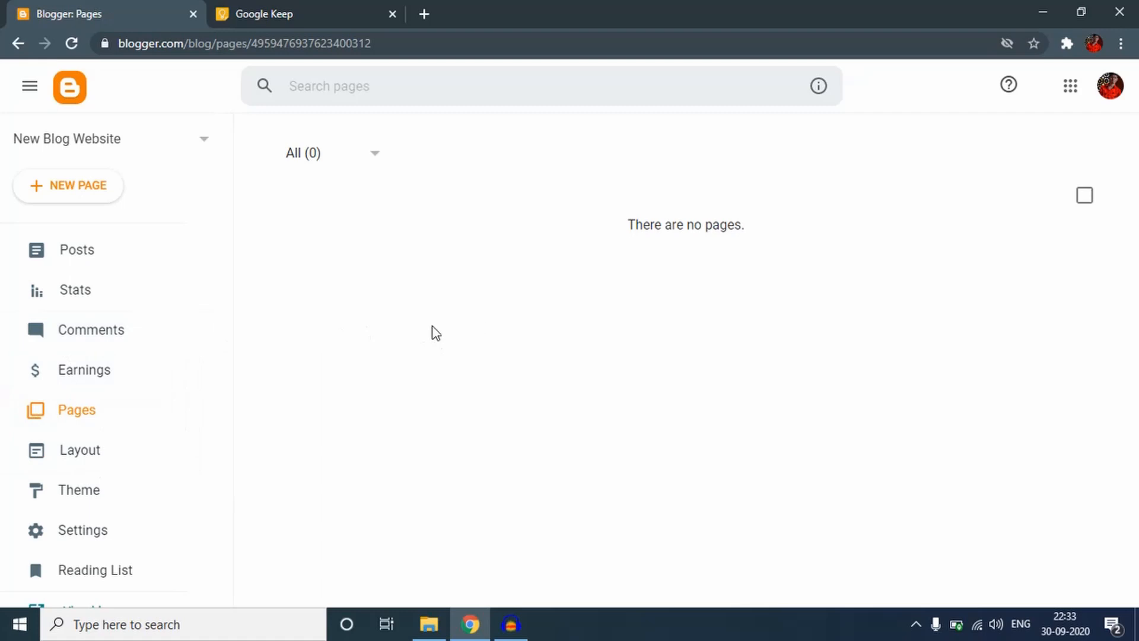
scroll(86, 364, "down", 2)
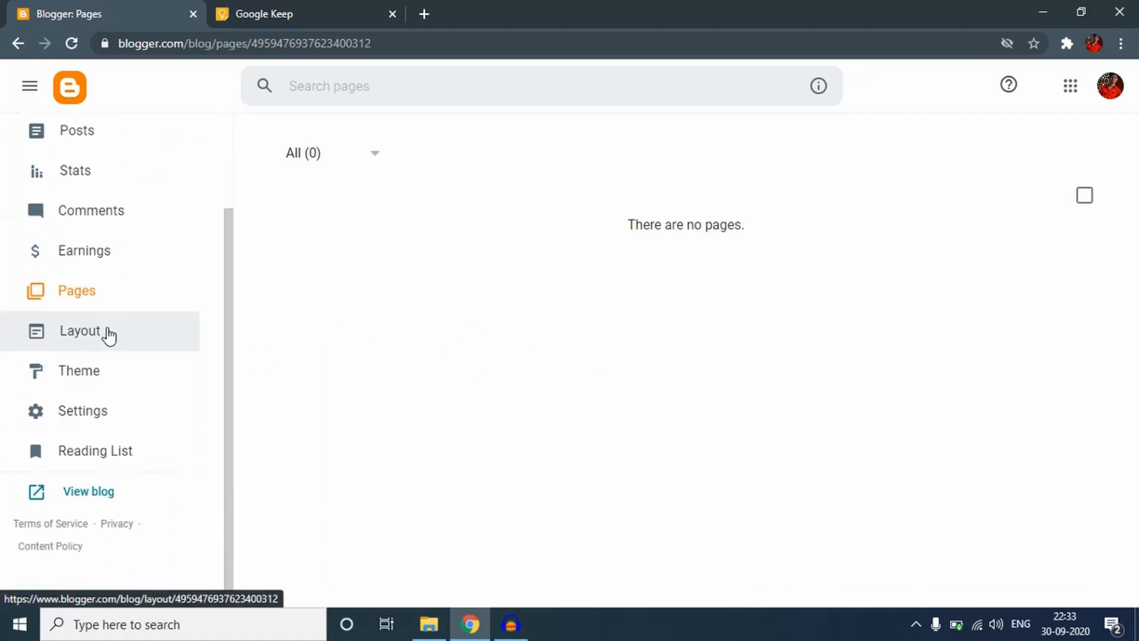
left_click(98, 336)
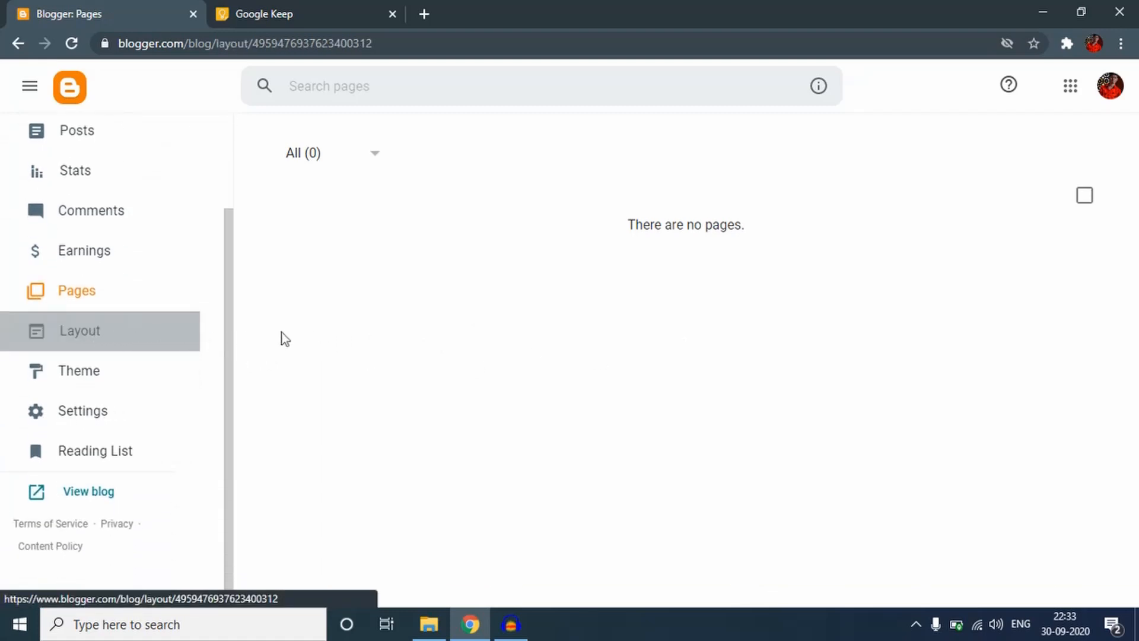
scroll(41, 350, "up", 2)
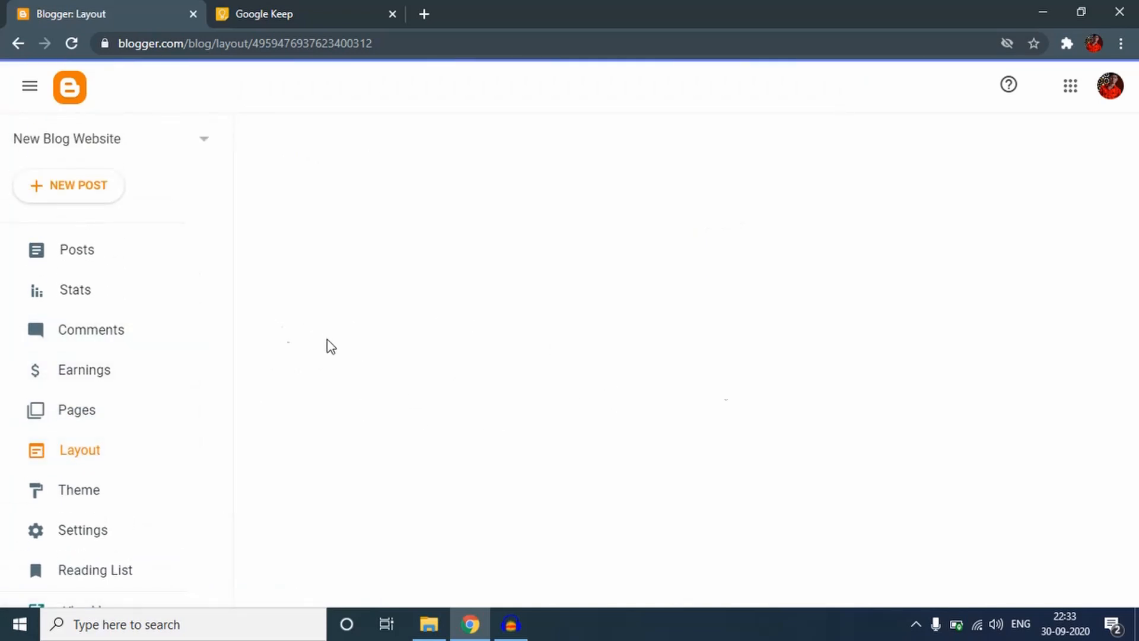
scroll(589, 353, "up", 1)
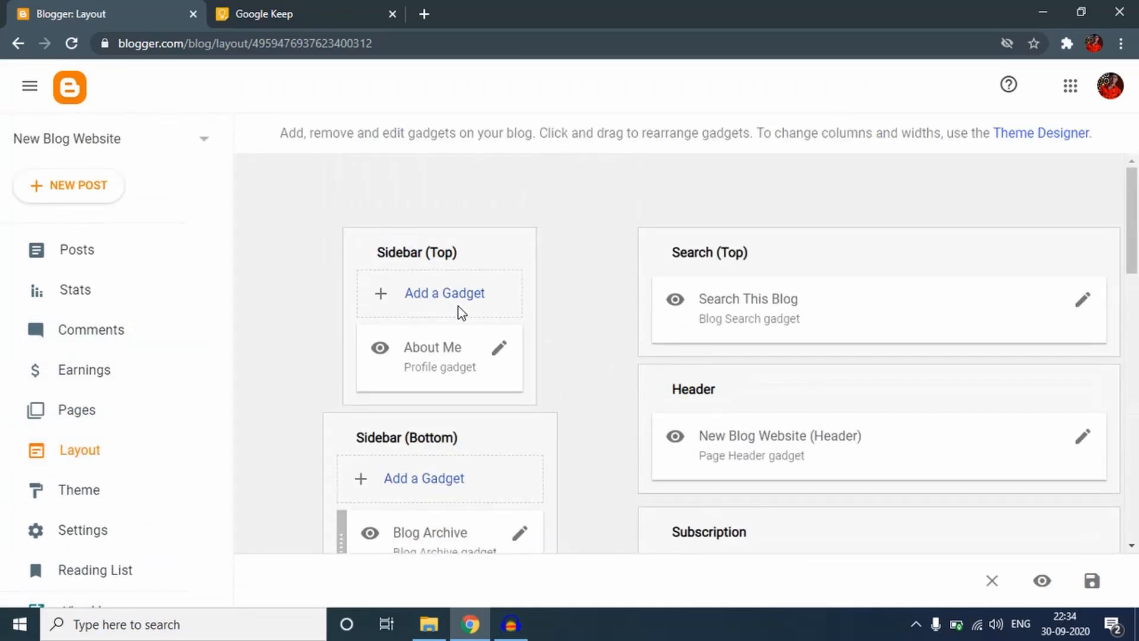
Open the live blog in a new browser tab and view its home page
scroll(127, 435, "down", 2)
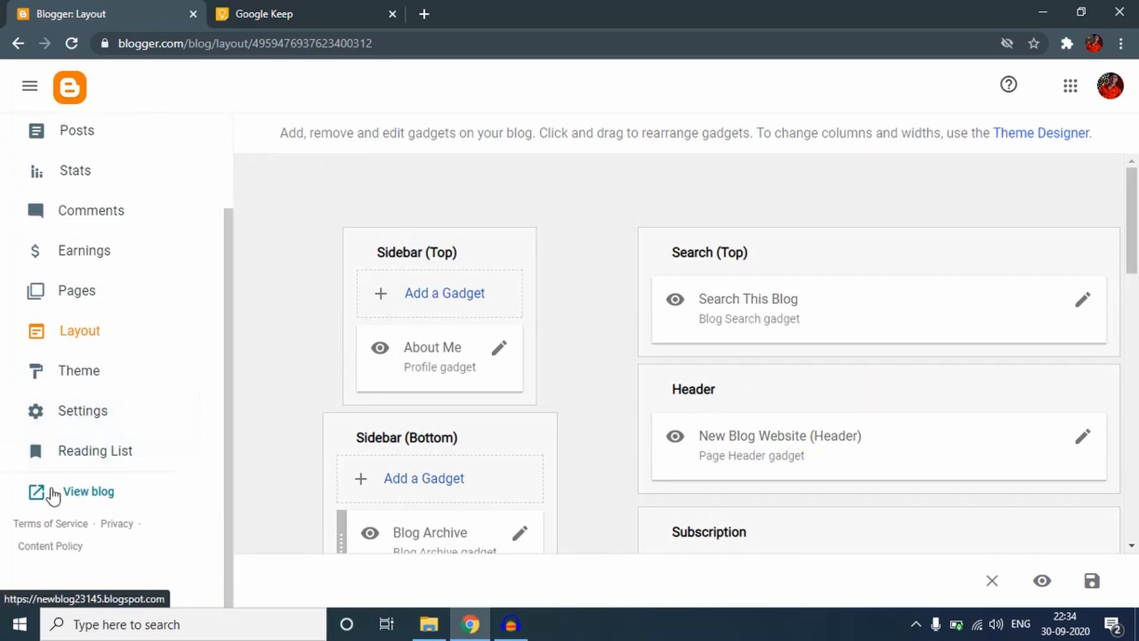
right_click(82, 494)
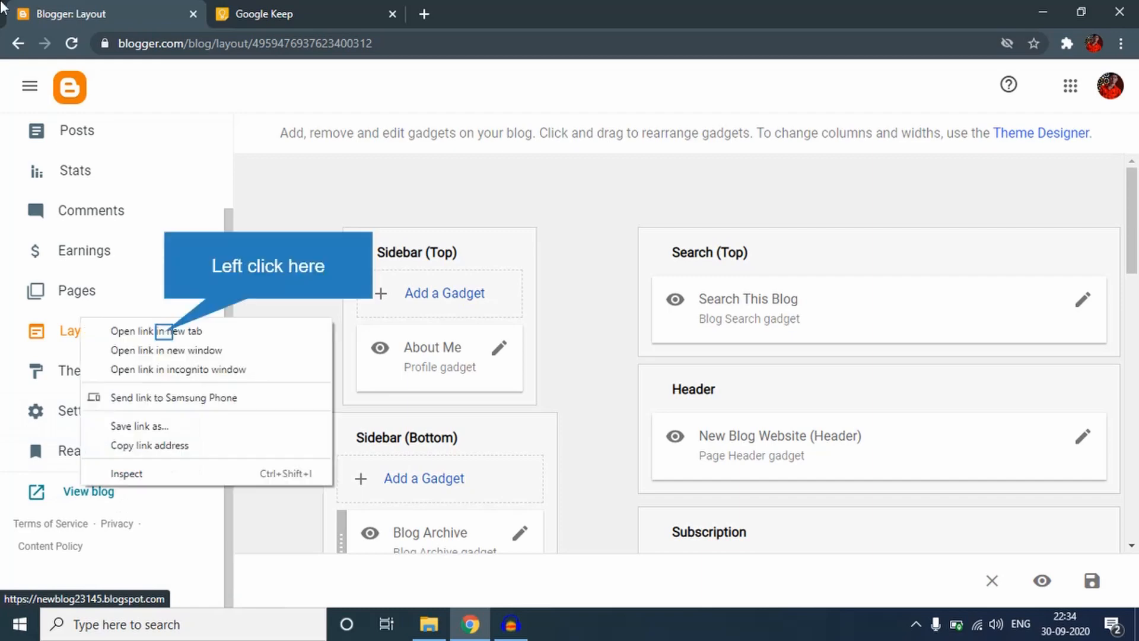
left_click(163, 330)
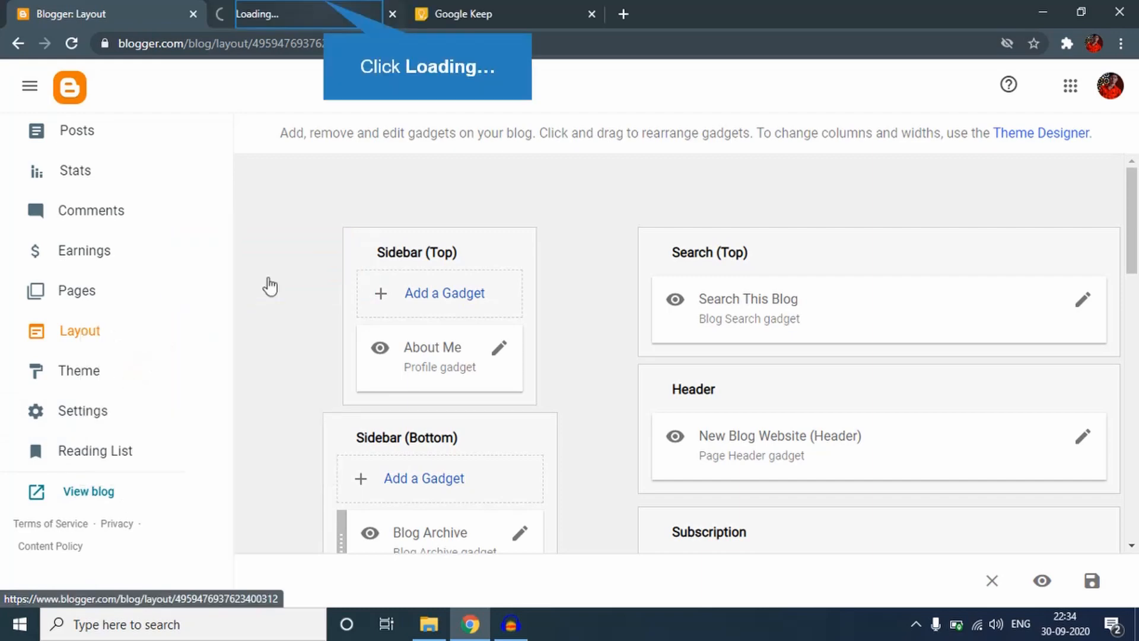
key("ctrl+Tab")
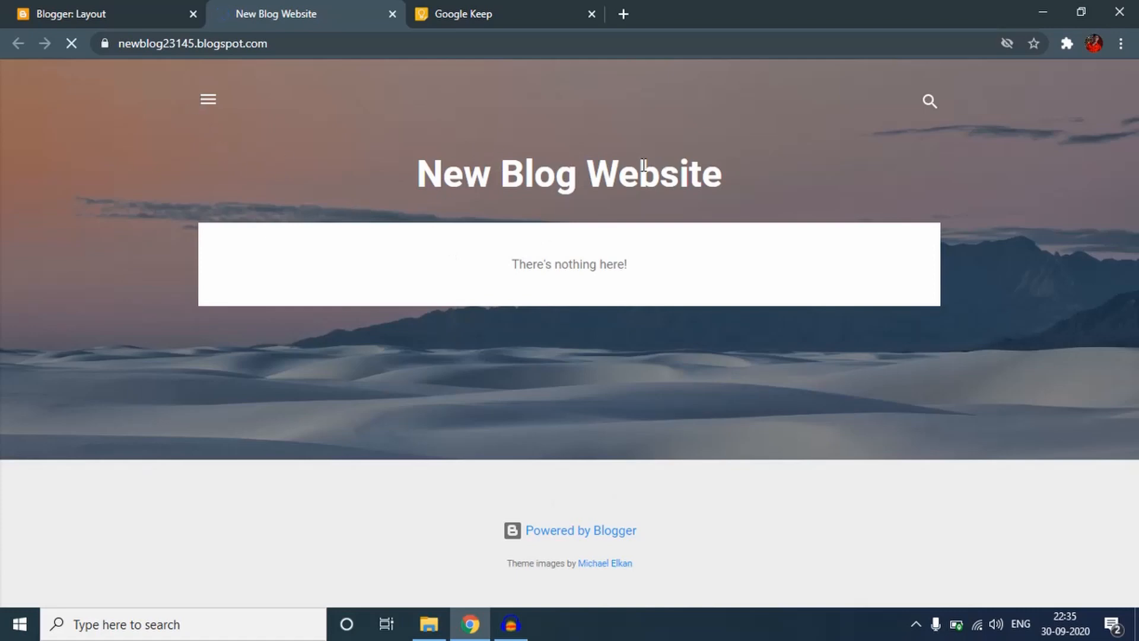
Return to the blog's Layout and examine its gadget sections down to the Page Body
left_click(107, 10)
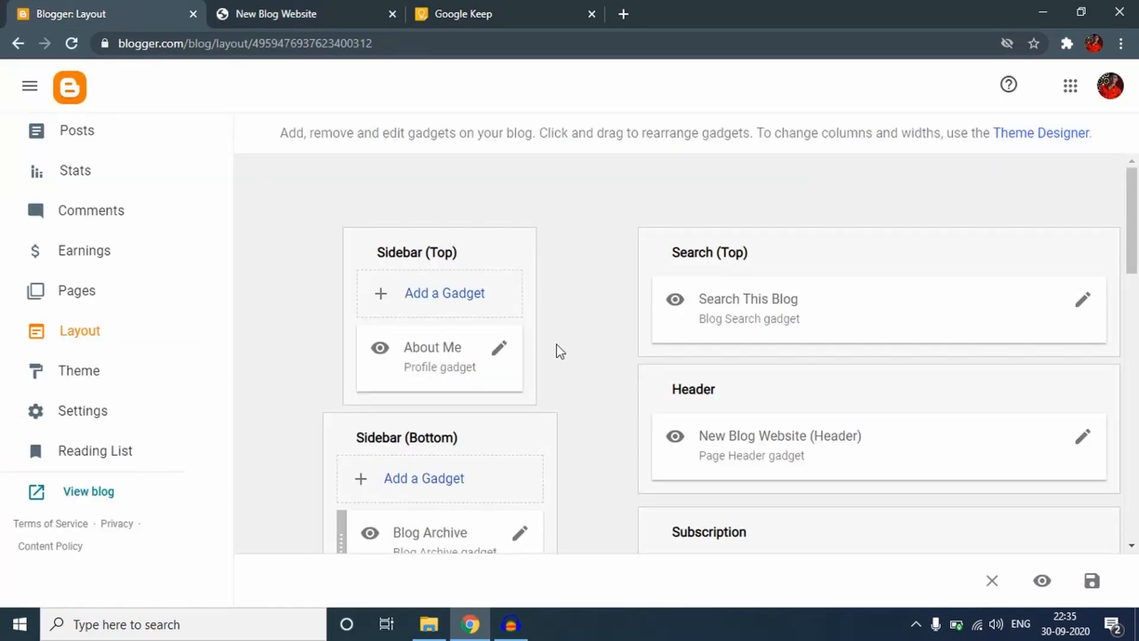
scroll(560, 347, "down", 5)
scroll(564, 346, "up", 5)
scroll(569, 346, "down", 10)
scroll(583, 372, "up", 2)
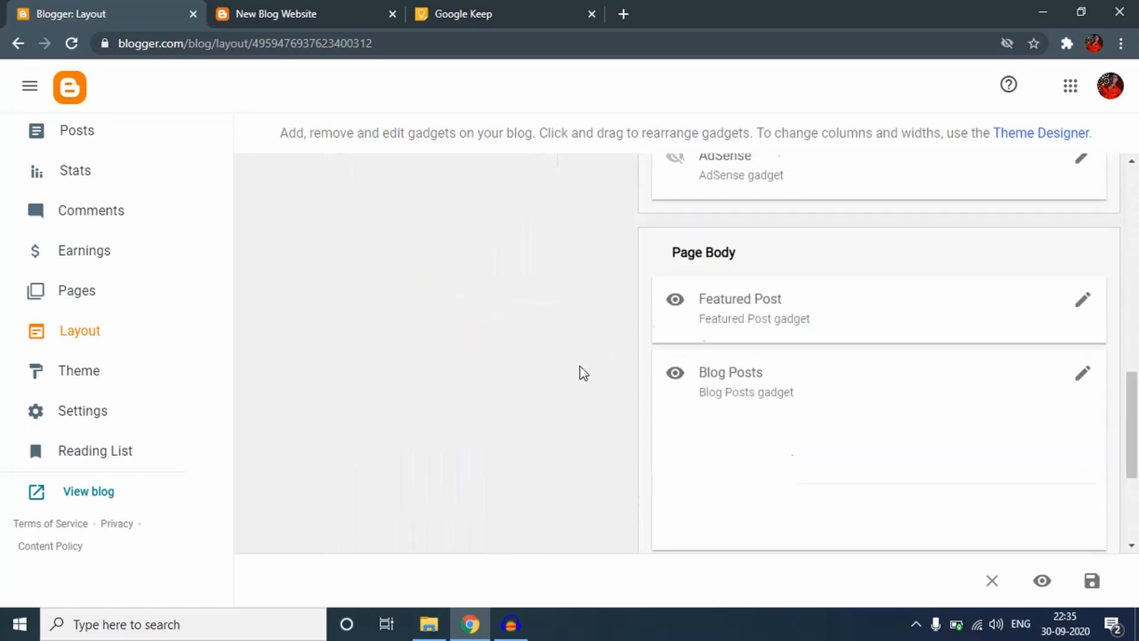
scroll(583, 372, "up", 8)
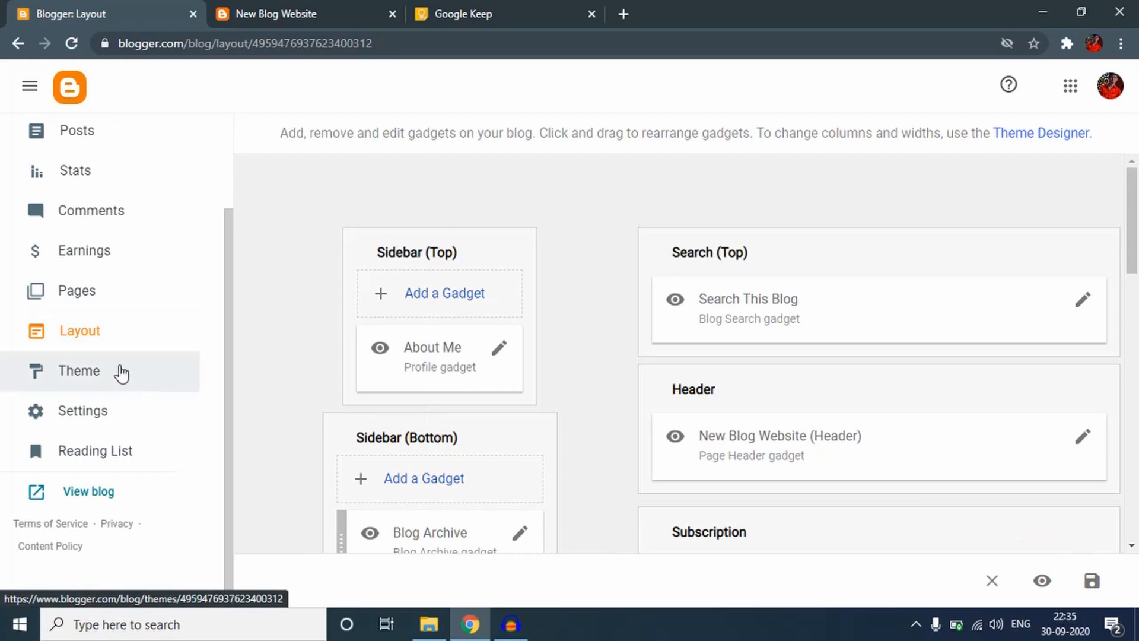
Open the blog's Theme section and examine the current theme and the gallery of available themes
left_click(67, 373)
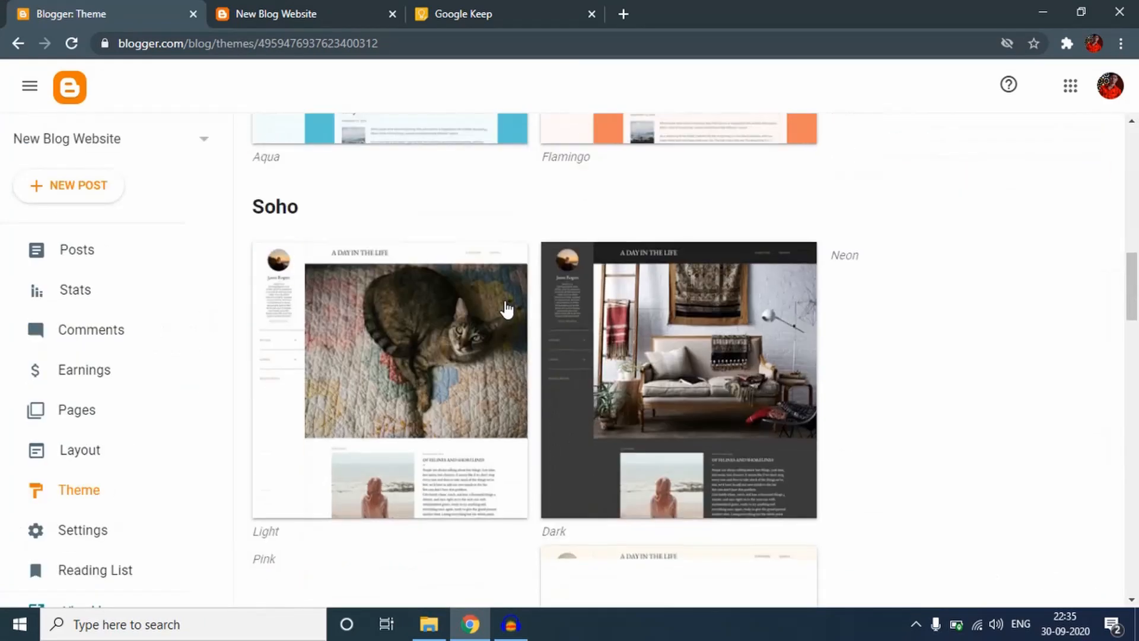
scroll(508, 307, "up", 15)
scroll(432, 332, "down", 4)
scroll(419, 327, "down", 20)
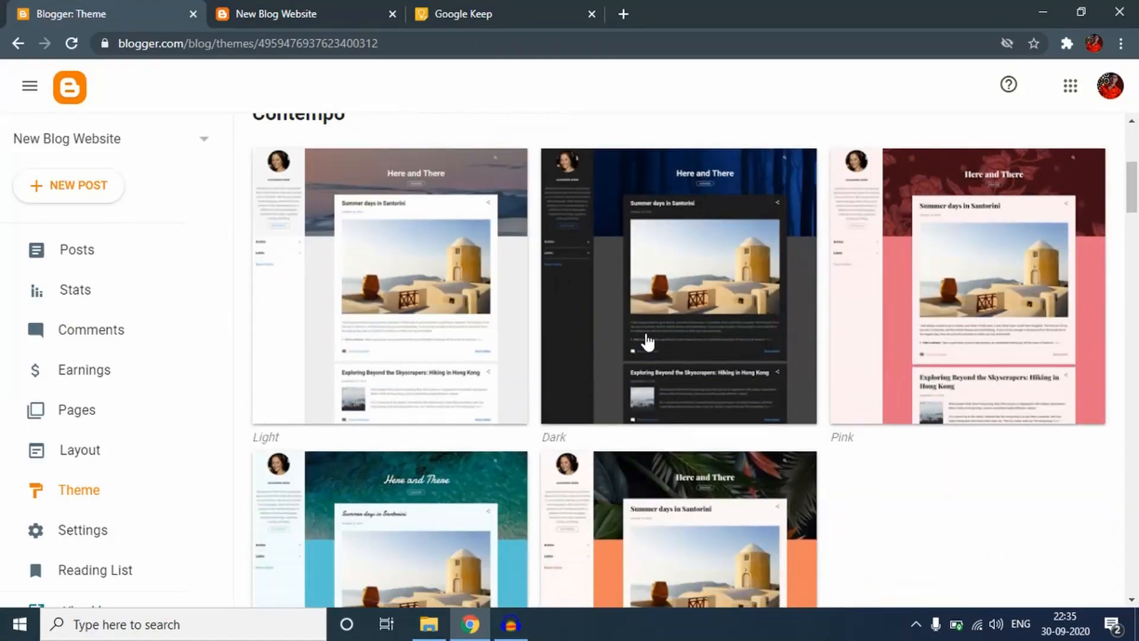
scroll(550, 328, "down", 20)
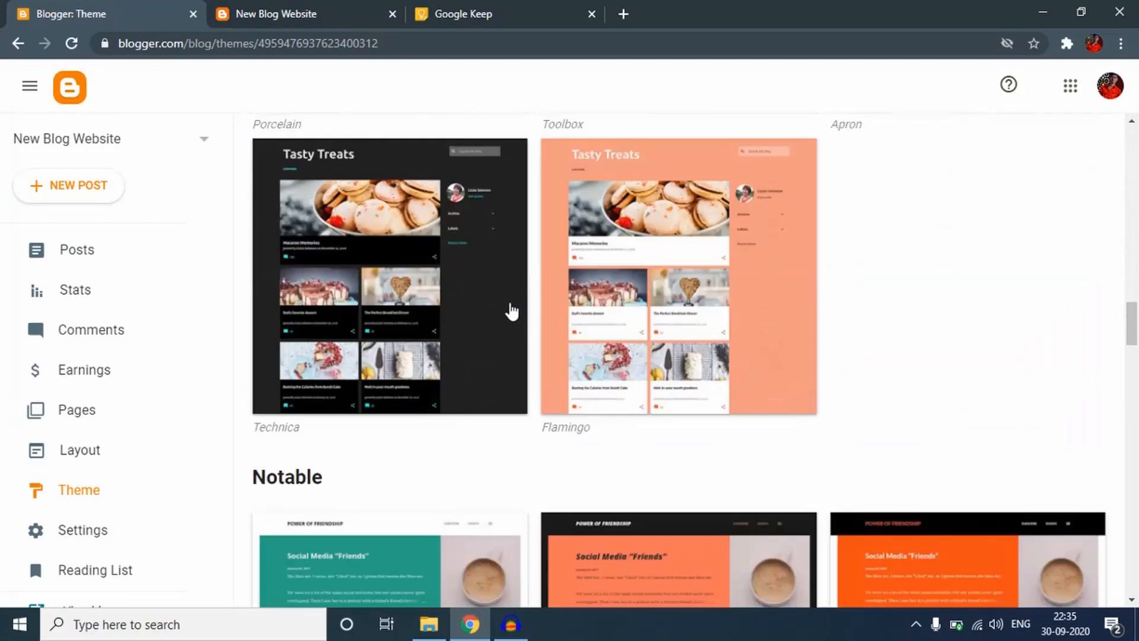
scroll(442, 298, "down", 20)
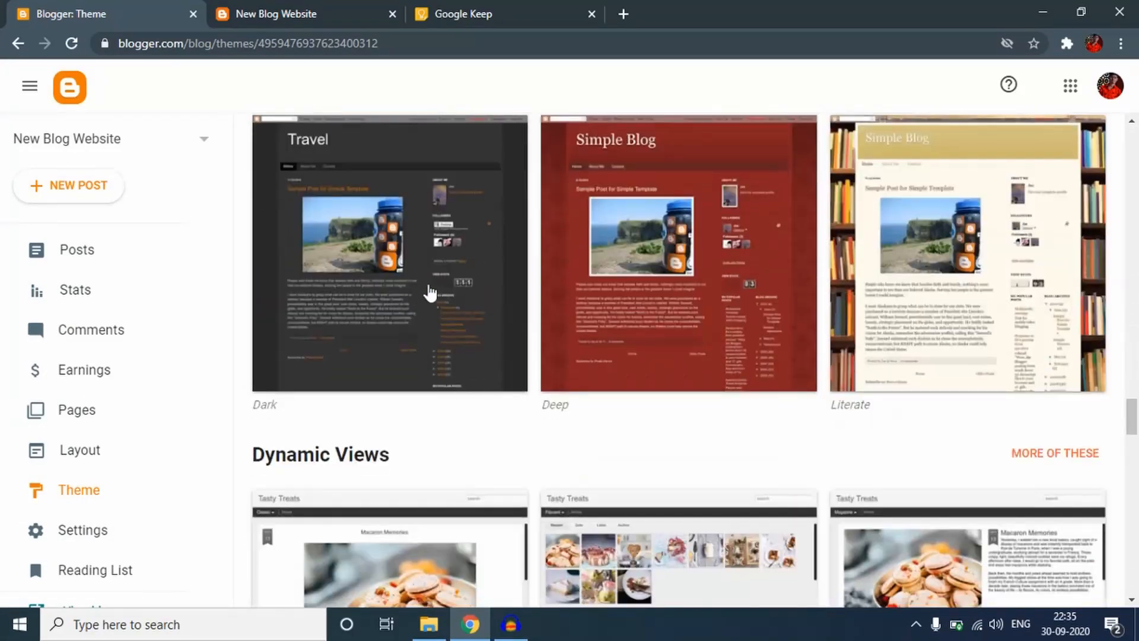
scroll(567, 307, "up", 20)
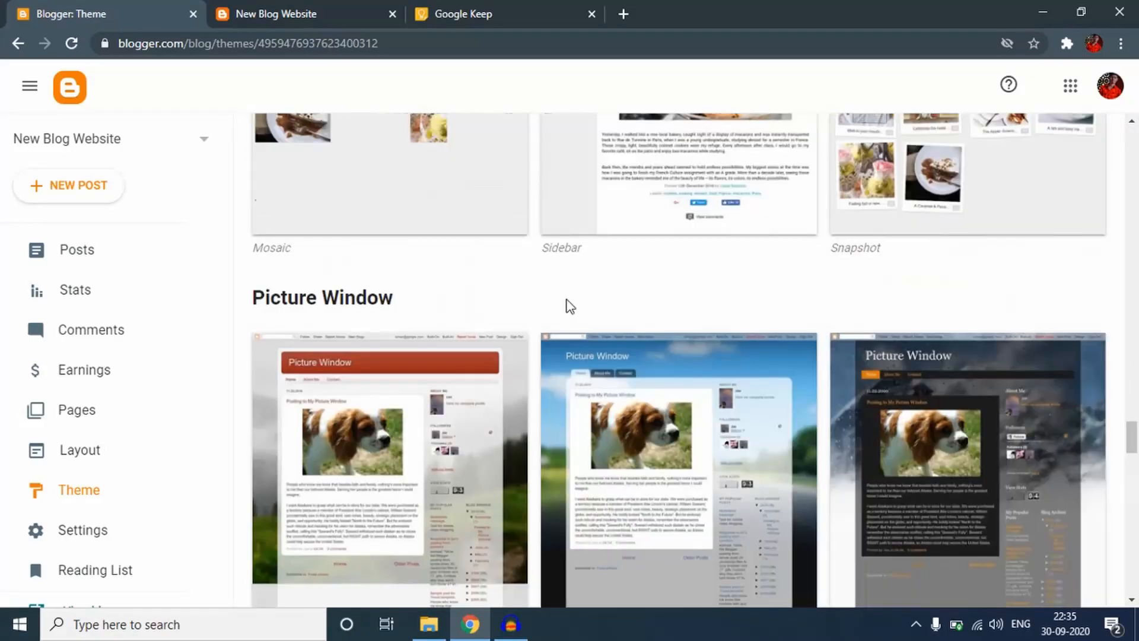
scroll(566, 302, "up", 15)
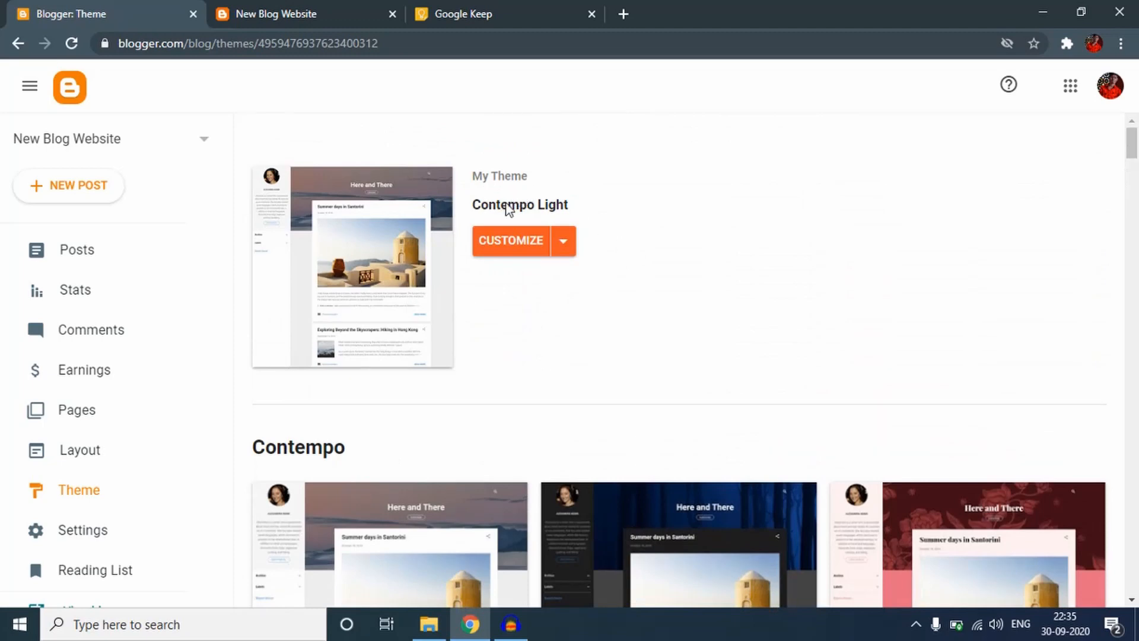
Open the blog's Settings and examine the options from Basic through HTTPS, Permissions and Comments
scroll(52, 503, "down", 2)
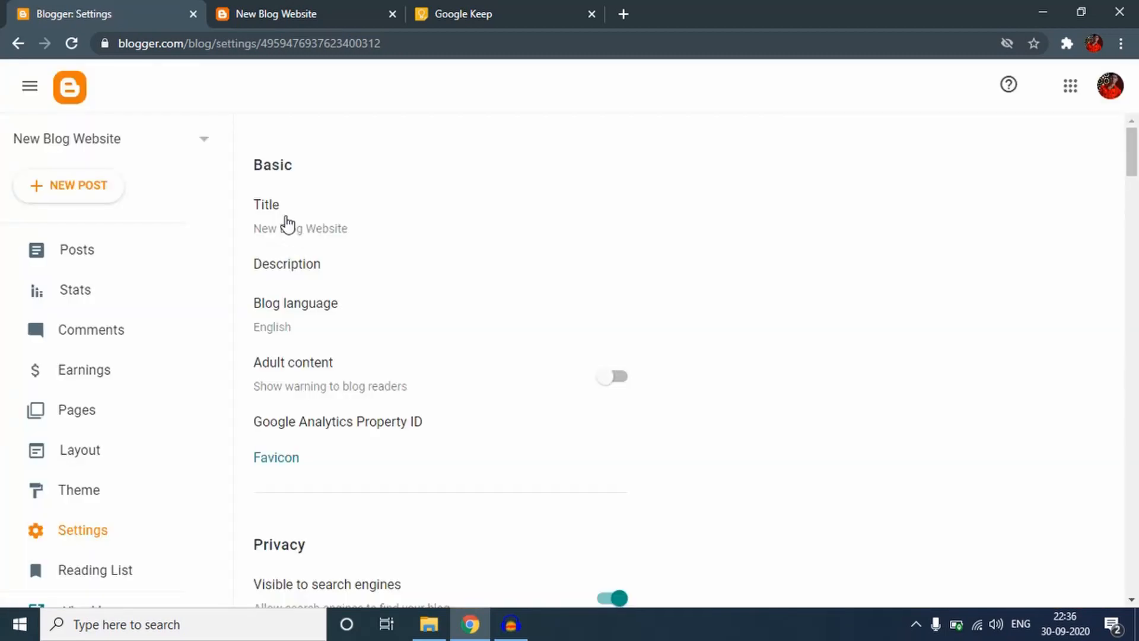
scroll(318, 257, "down", 15)
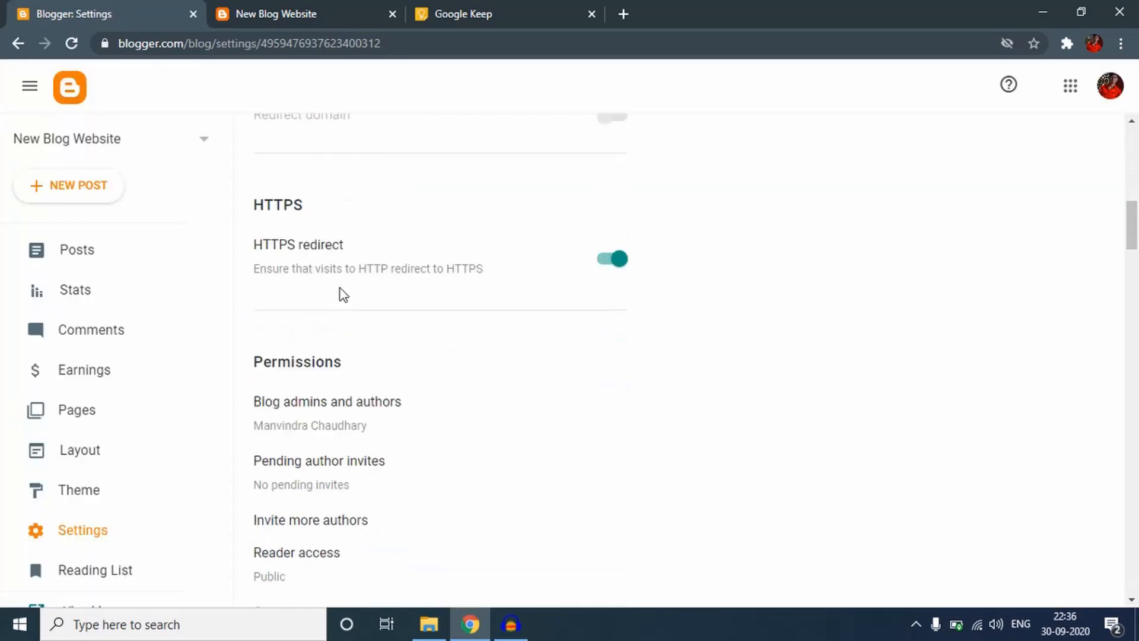
scroll(322, 300, "up", 15)
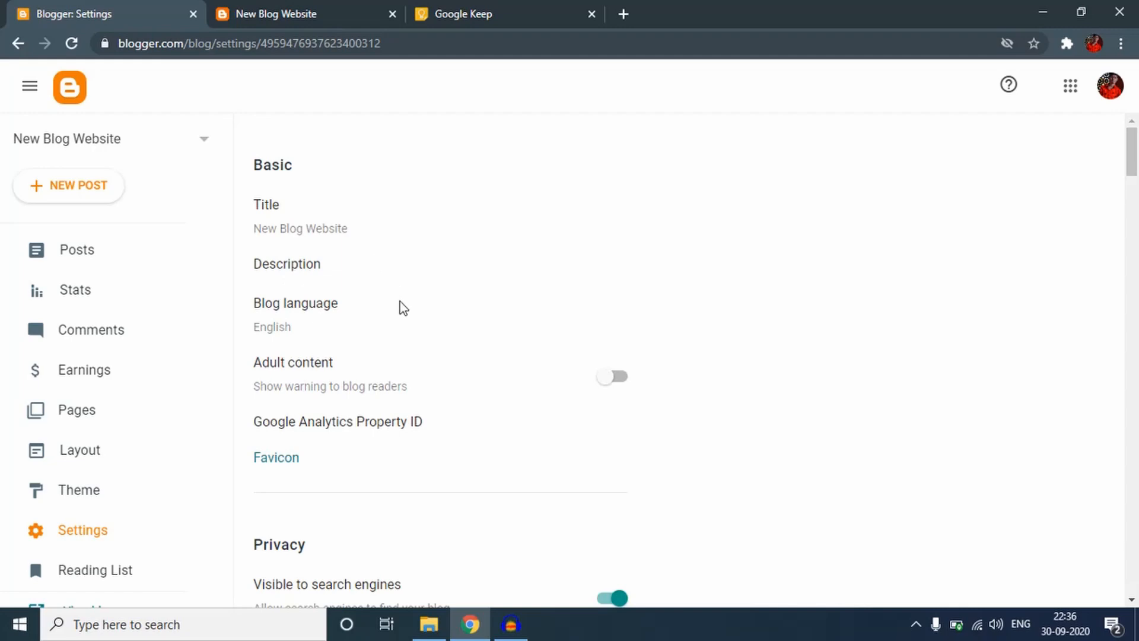
scroll(428, 315, "down", 18)
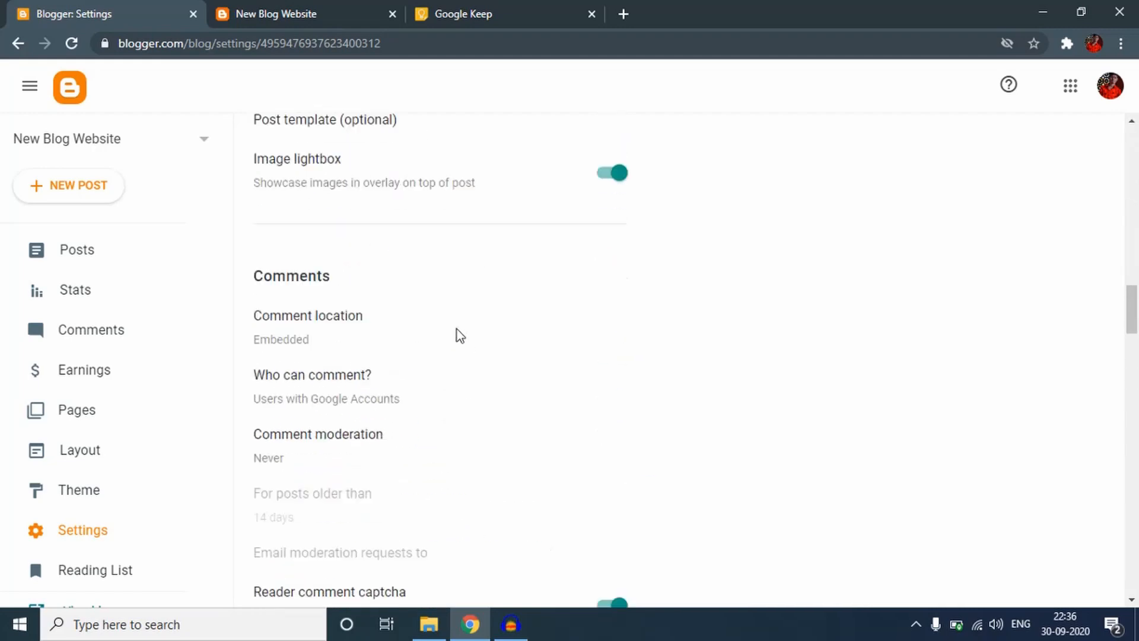
scroll(457, 329, "up", 18)
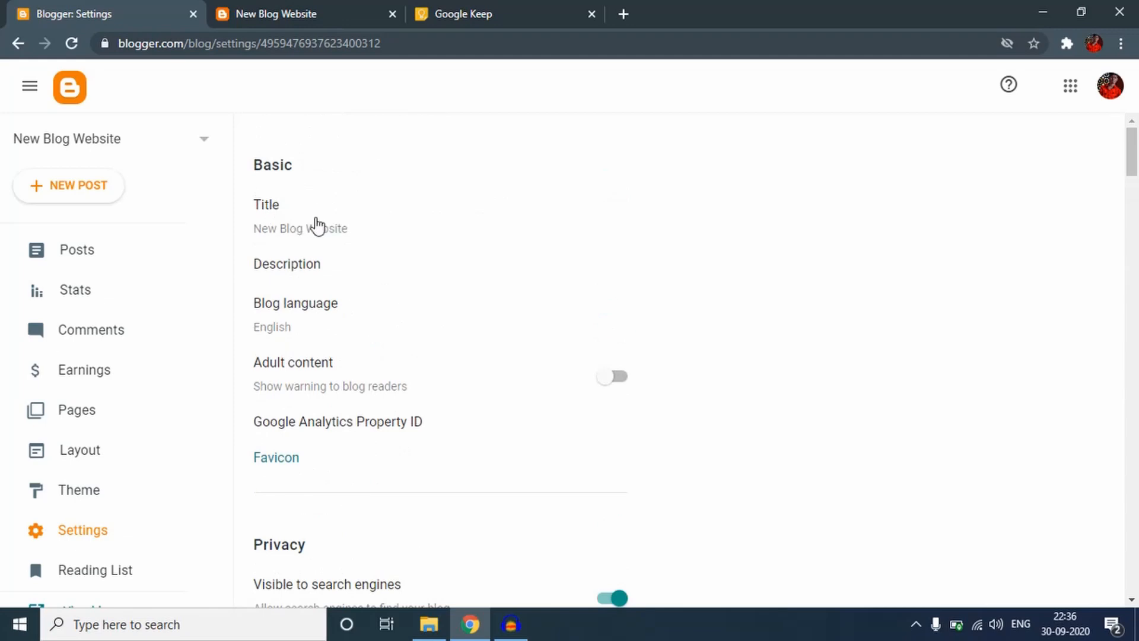
Change the blog's title to "Digital Vaigyanik" in the Basic settings and save it
scroll(301, 227, "down", 2)
scroll(318, 234, "up", 2)
left_click(258, 208)
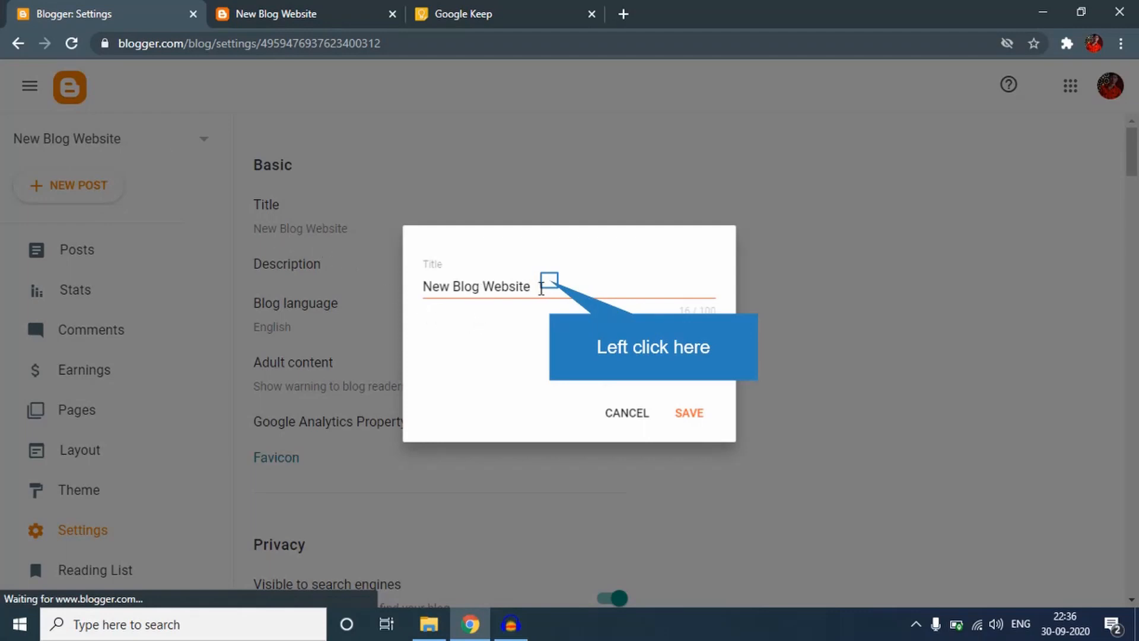
left_click(550, 280)
type("D")
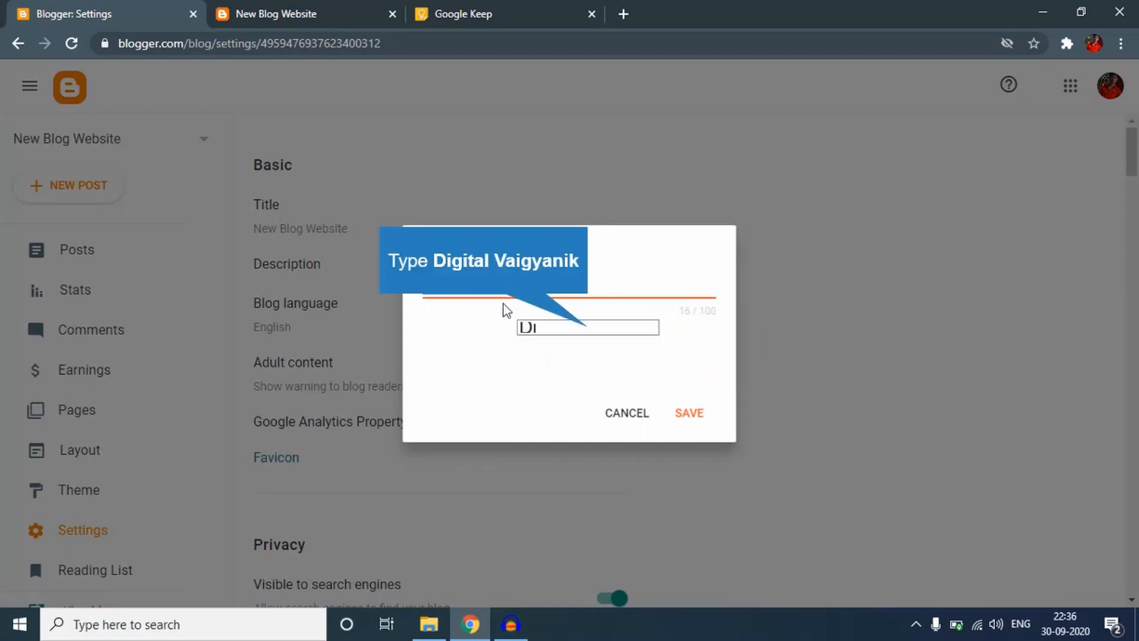
type("igital Vaigyani")
type("k")
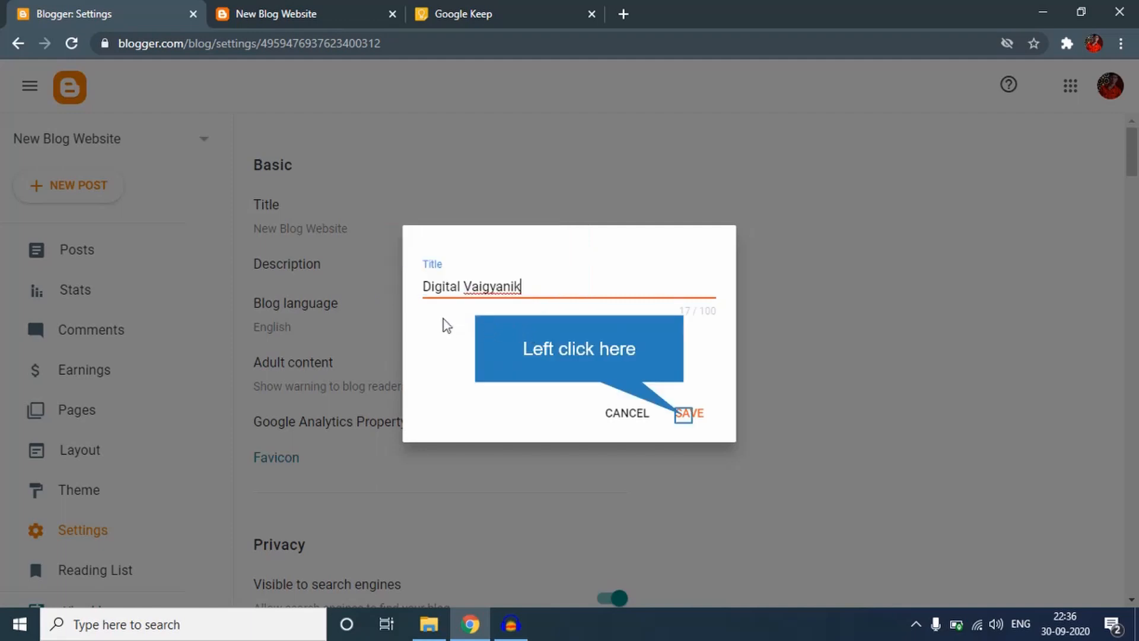
left_click(673, 413)
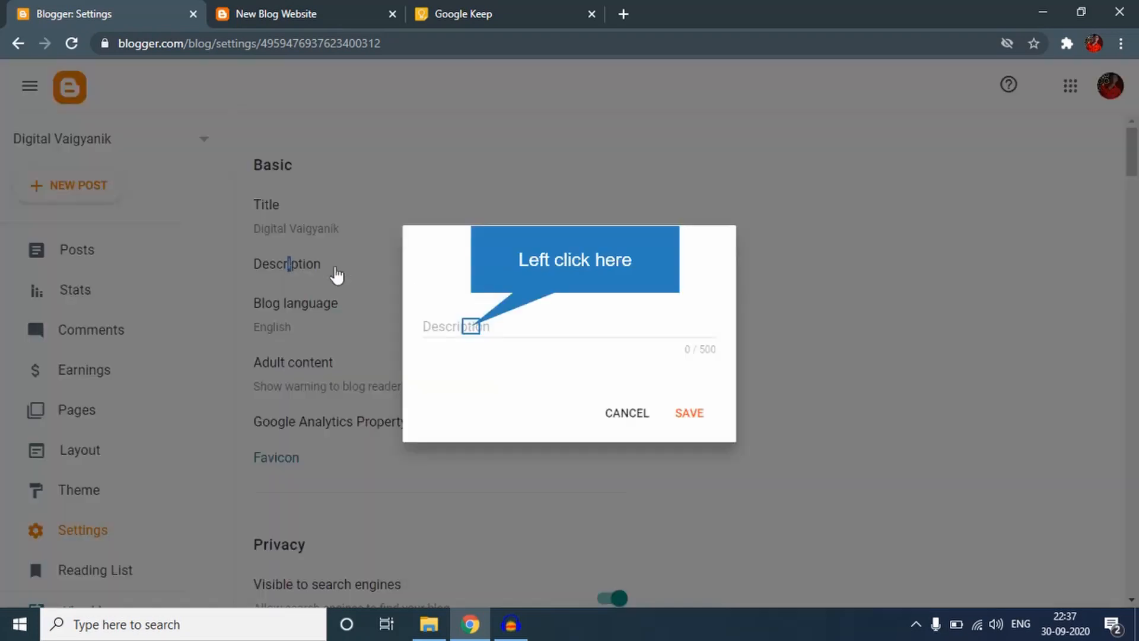
Set the blog's description to "my new blog" and save it
left_click(287, 270)
left_click(490, 325)
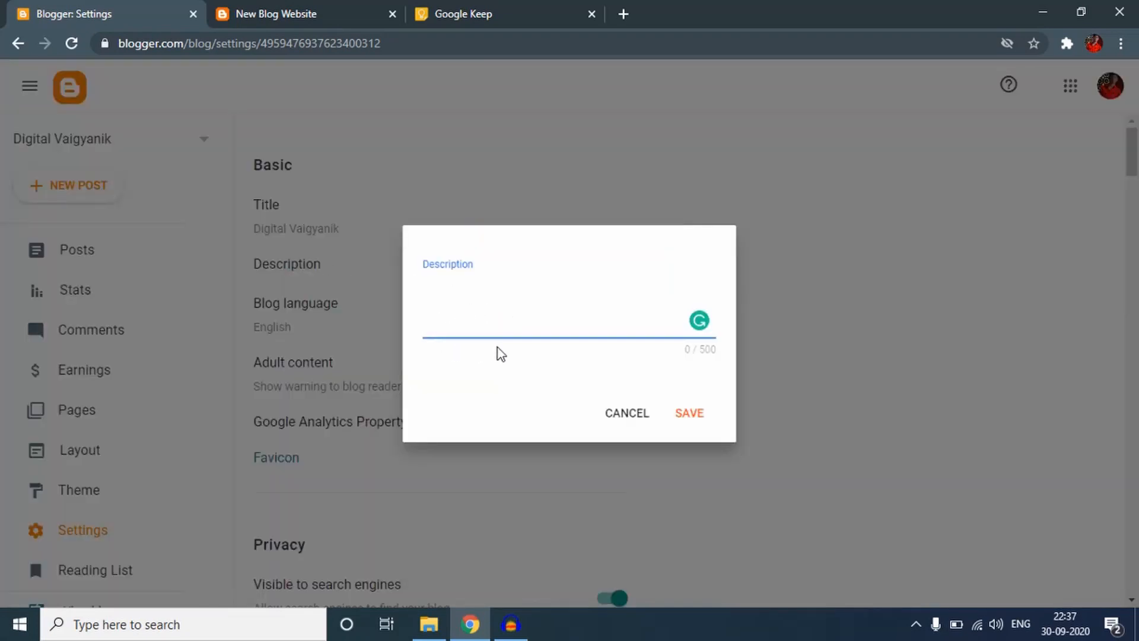
type("m")
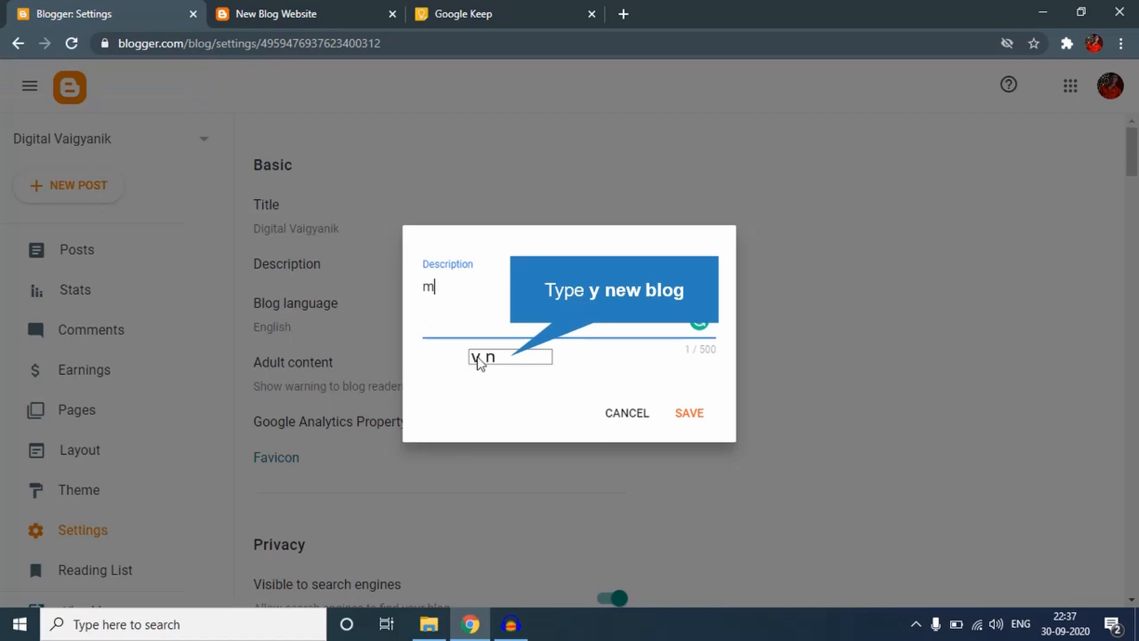
type("y new blog")
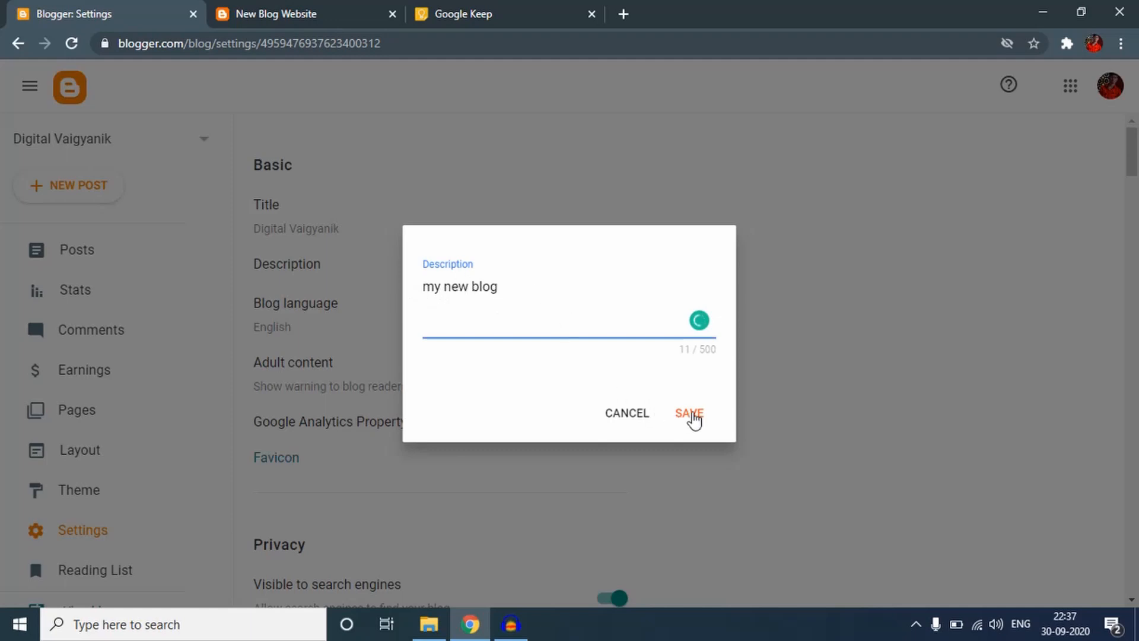
left_click(690, 414)
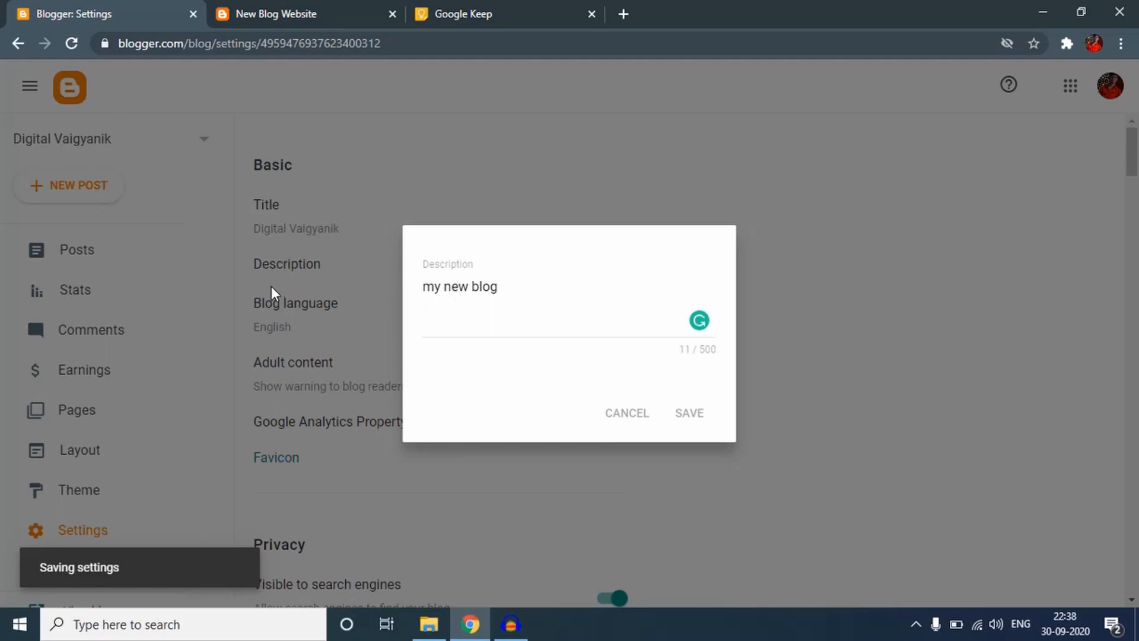
Examine the blog language, adult content, Google Analytics, favicon, Privacy and Publishing settings
scroll(344, 241, "down", 1)
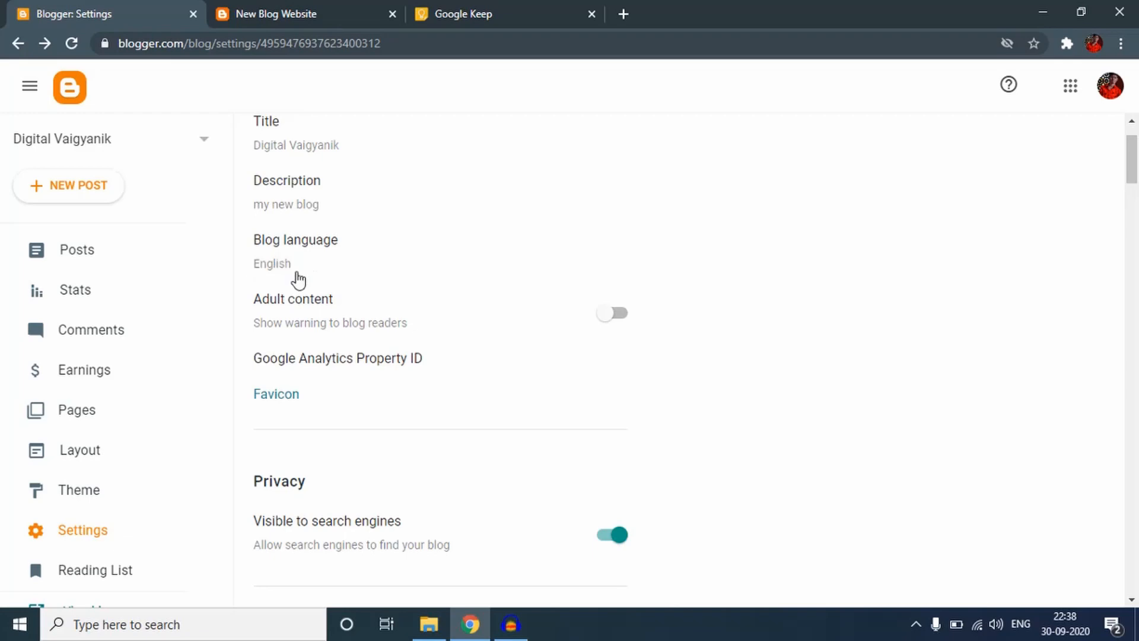
scroll(448, 255, "down", 3)
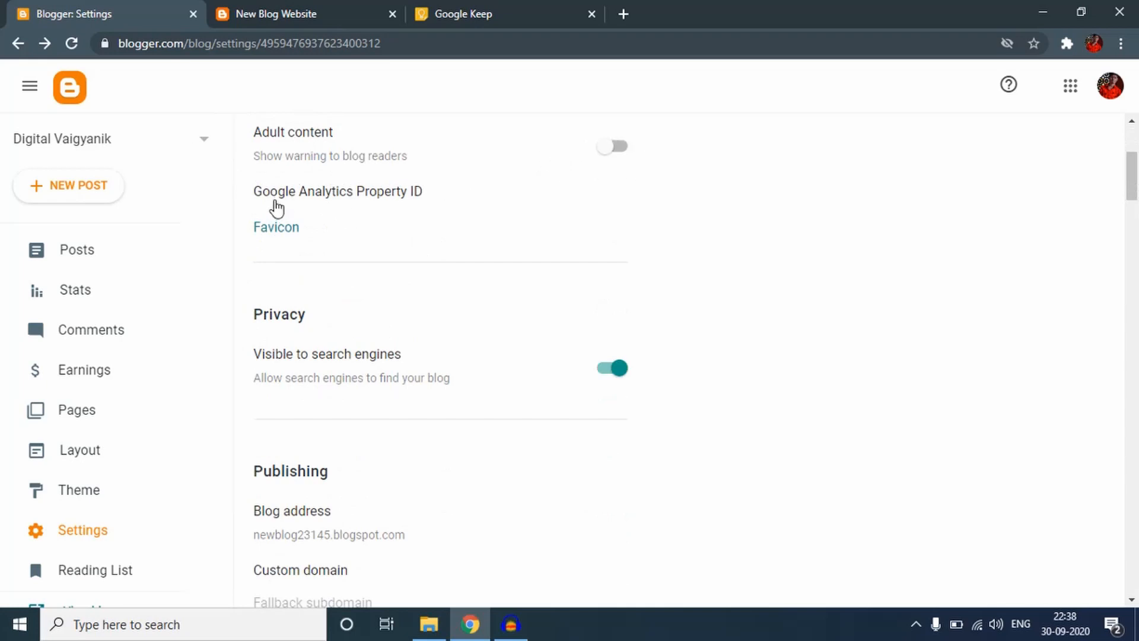
scroll(353, 220, "down", 1)
scroll(309, 200, "up", 1)
scroll(366, 265, "down", 1)
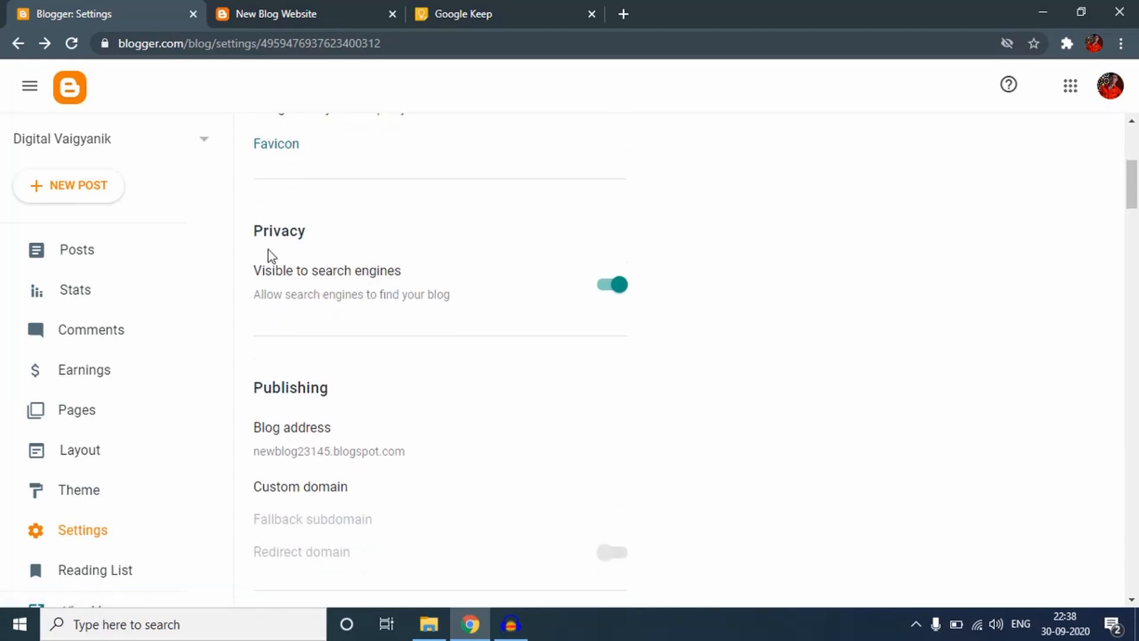
Switch the blog's visibility to search engines off and back on in the Privacy settings
left_click(614, 285)
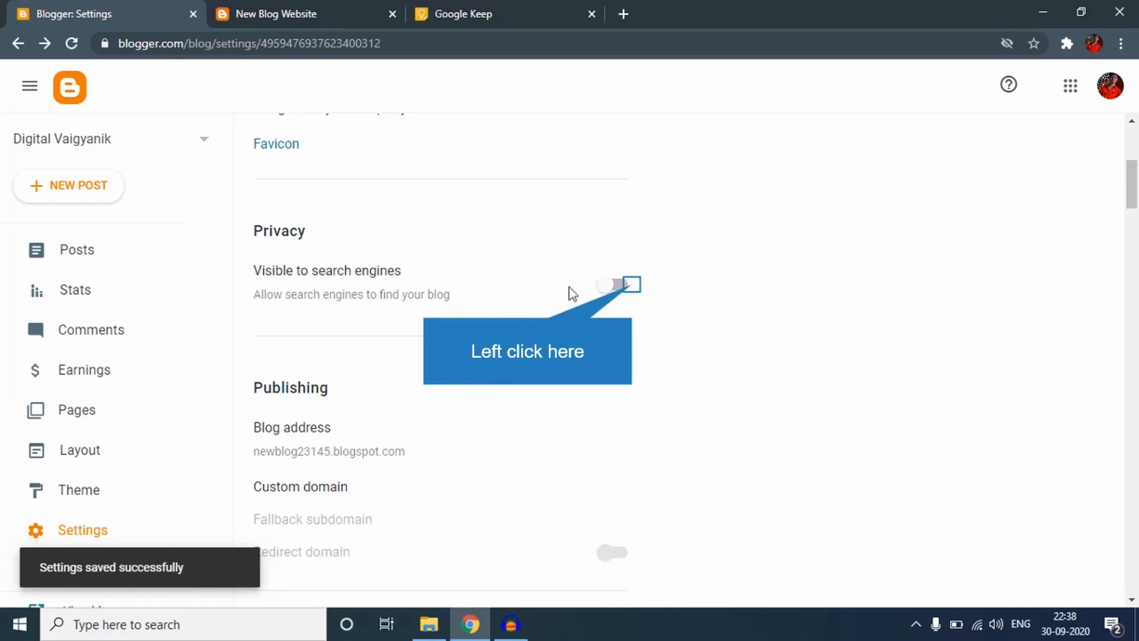
left_click(612, 284)
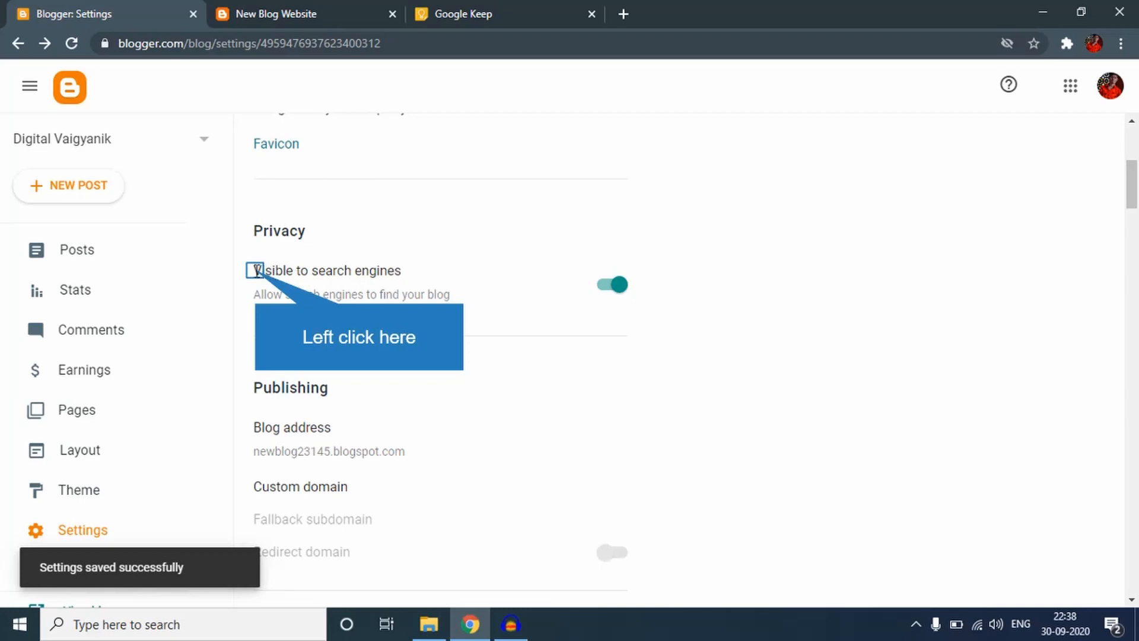
left_click_drag(256, 270, 390, 281)
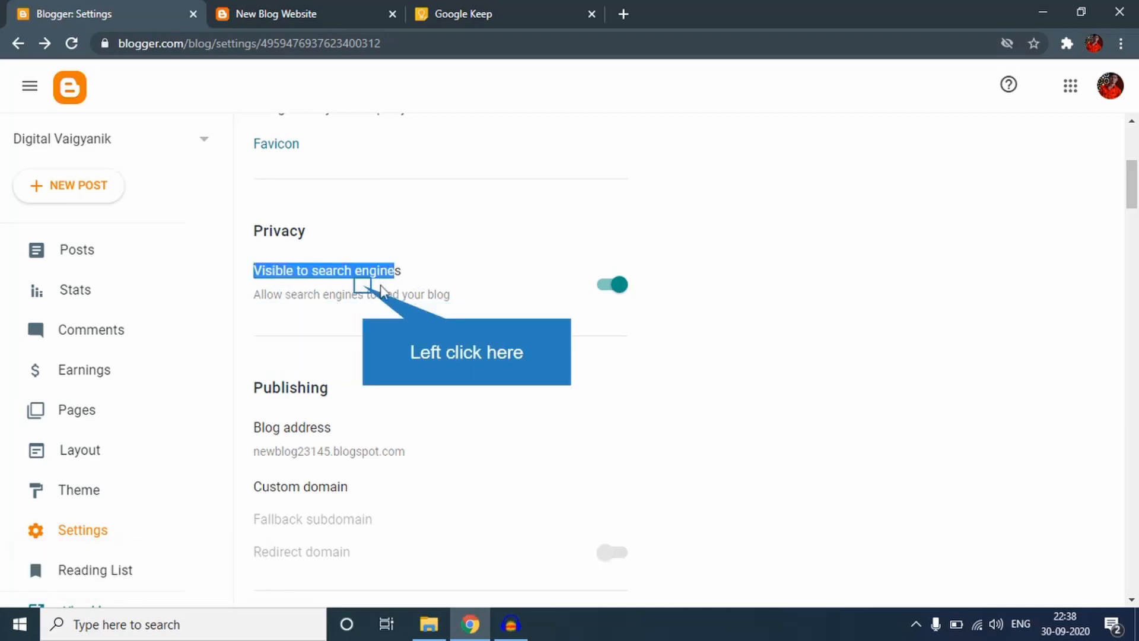
left_click(365, 292)
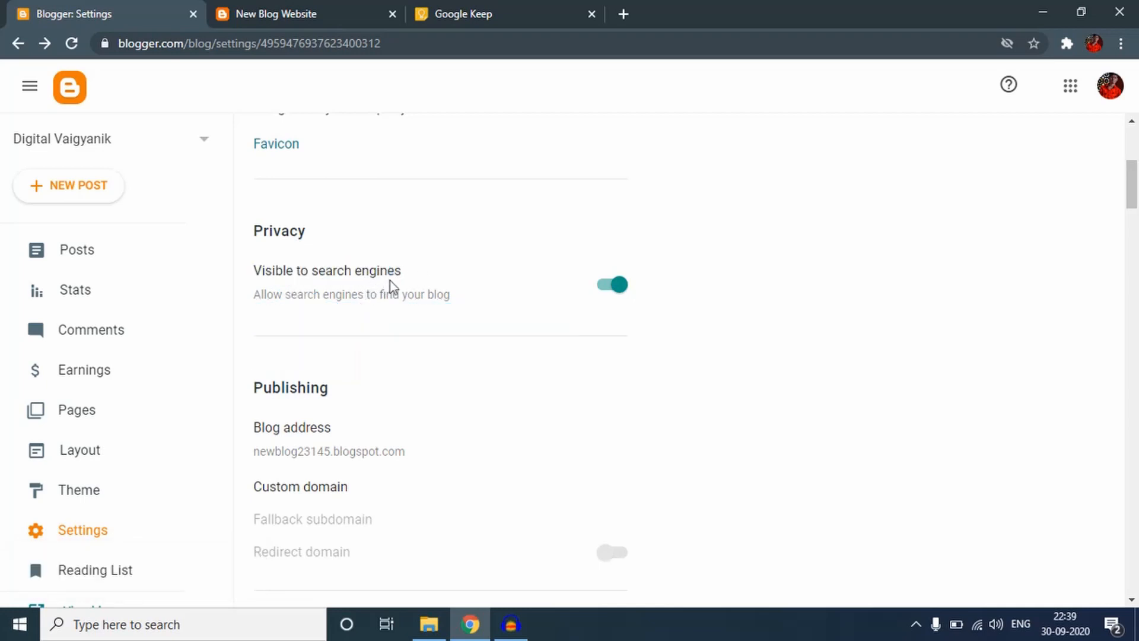
Open the blog address in the Publishing settings and save it as newblog23145
scroll(469, 291, "down", 4)
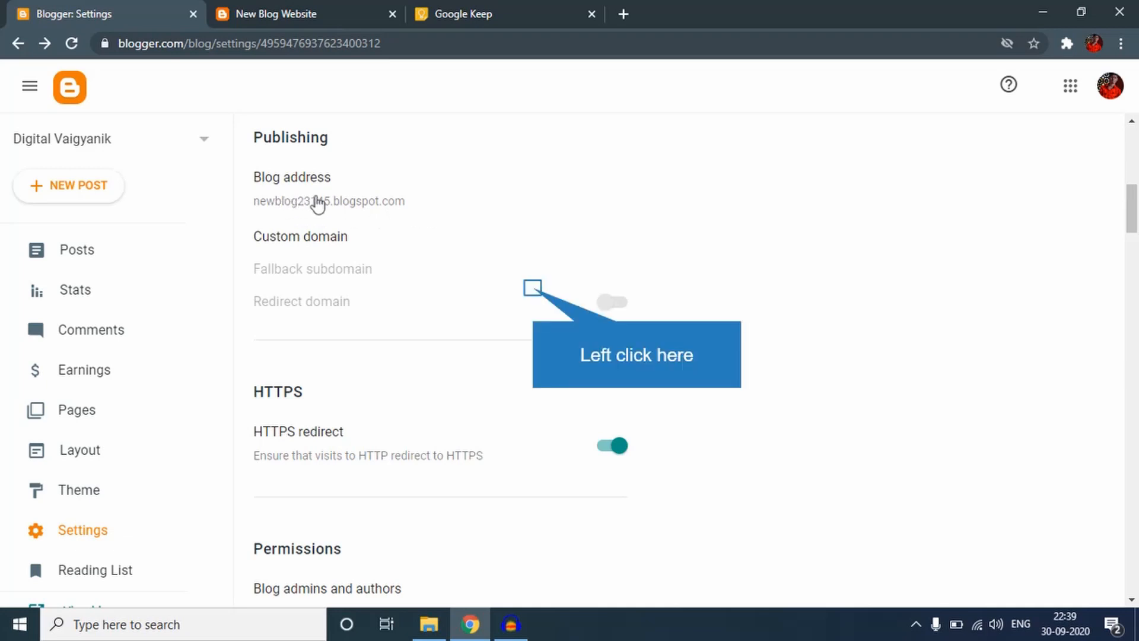
left_click(514, 278)
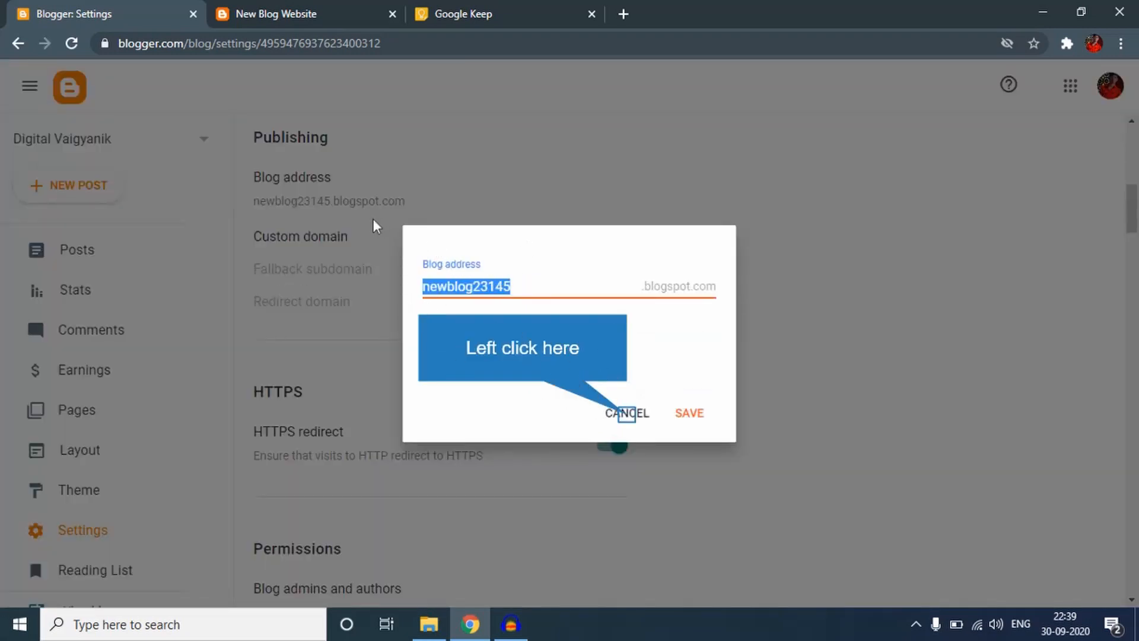
left_click(436, 343)
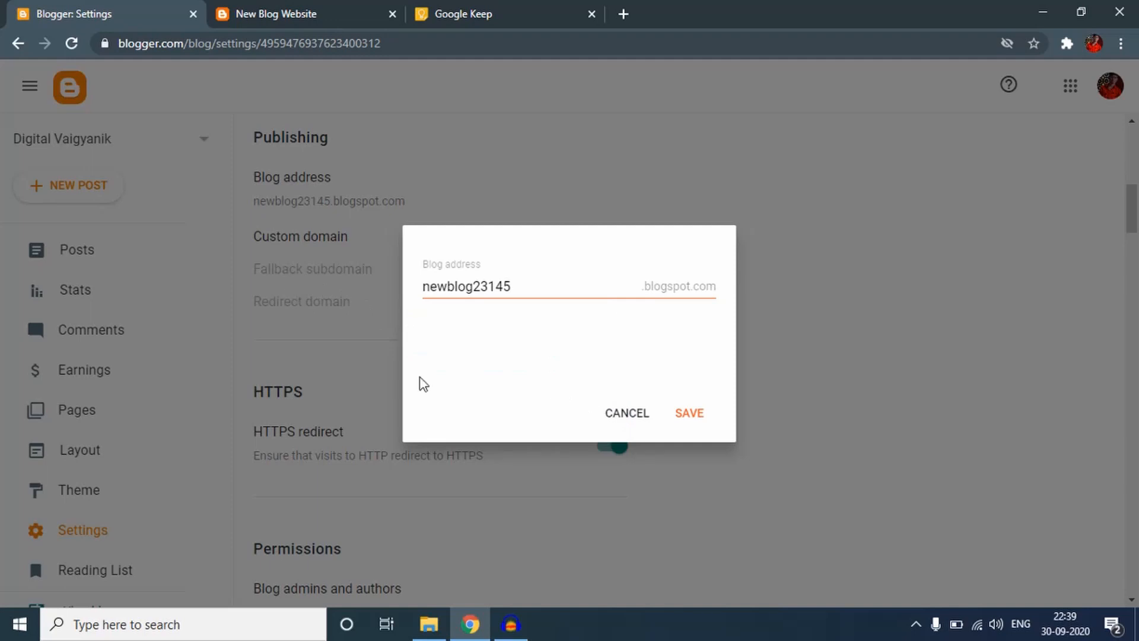
left_click(688, 413)
Open the custom domain setting, look at the New Blog Website and Google Keep pages for comparison, and dismiss the setting
scroll(334, 172, "down", 1)
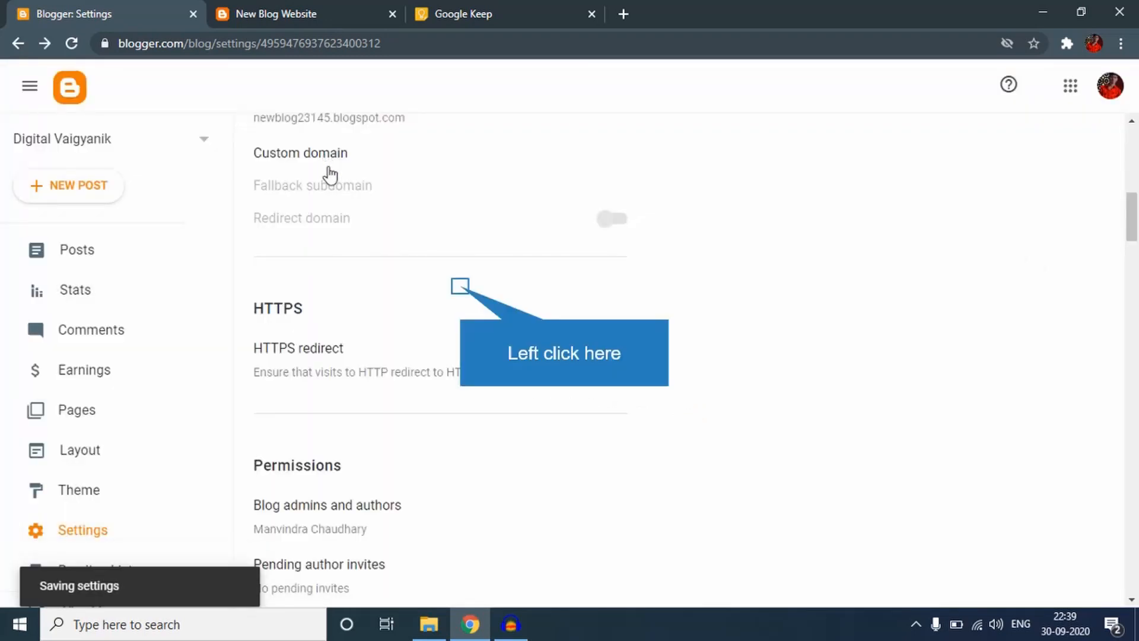
left_click(461, 283)
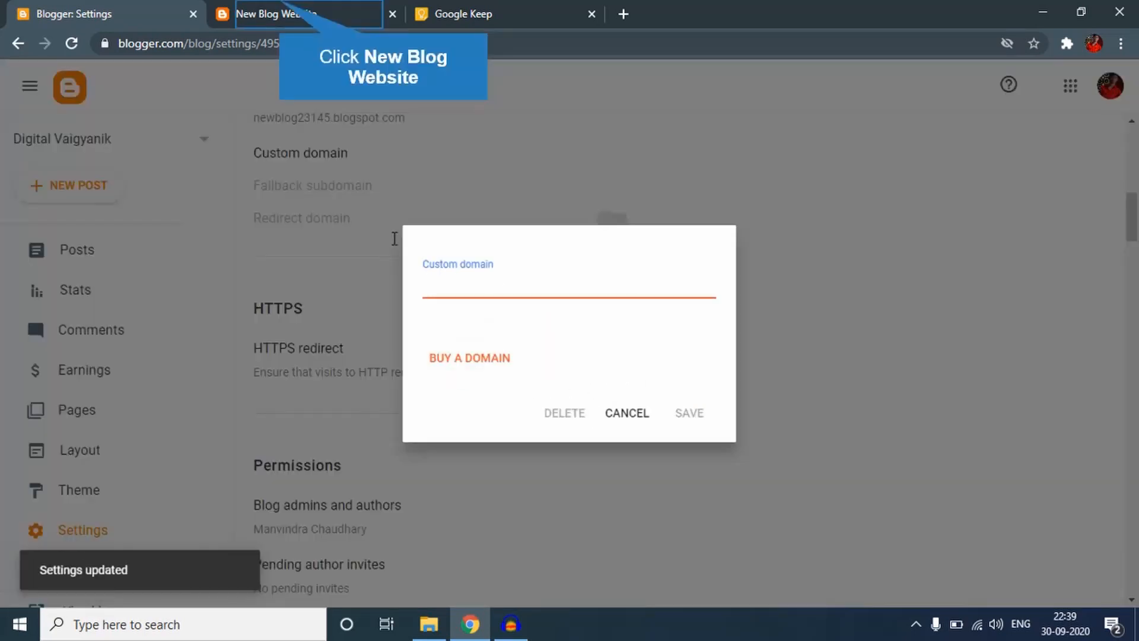
left_click(290, 14)
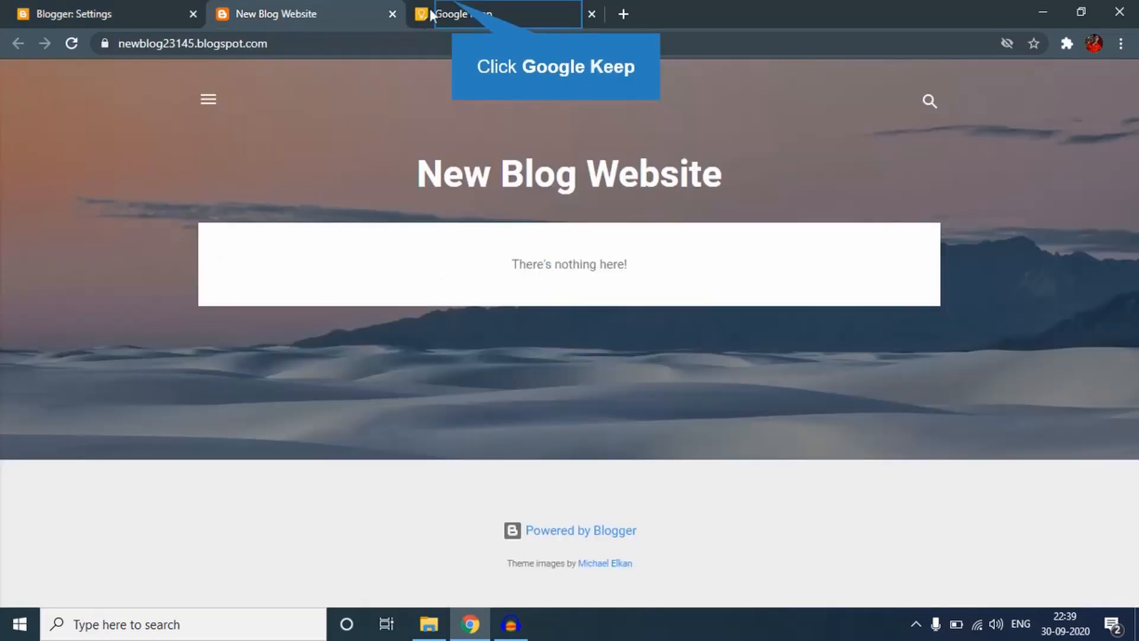
left_click(431, 14)
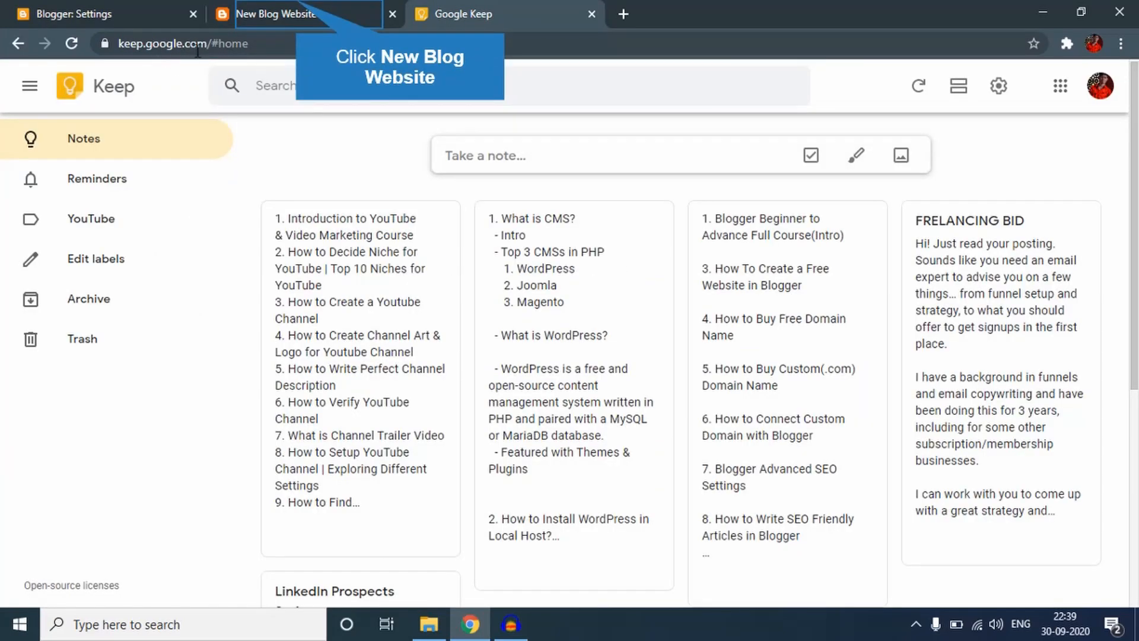
left_click(274, 19)
left_click(118, 16)
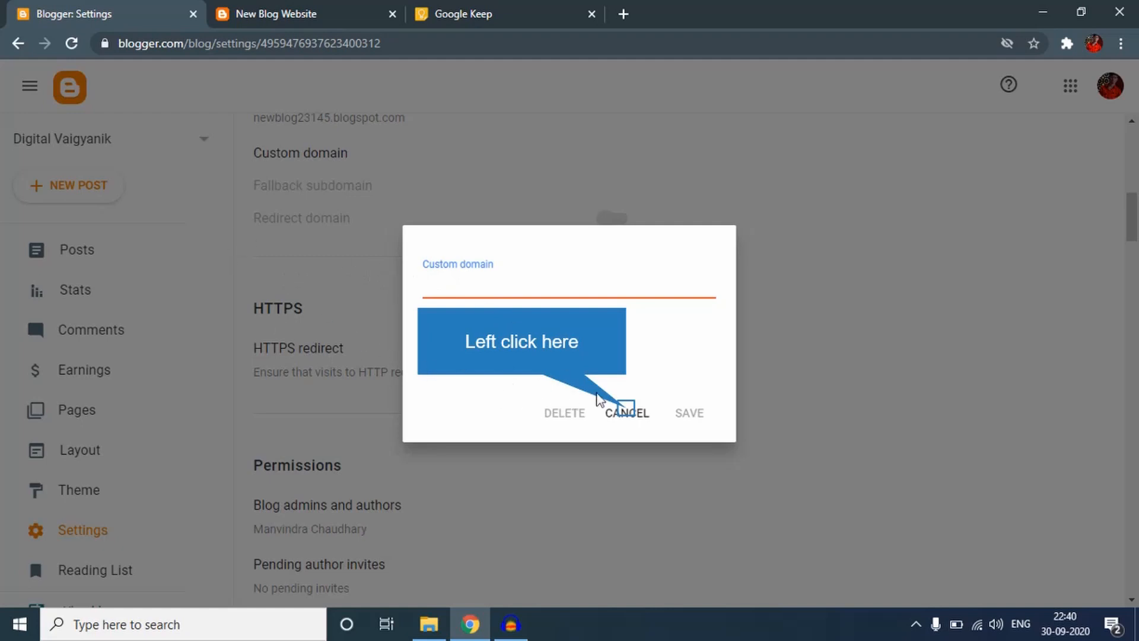
left_click(629, 414)
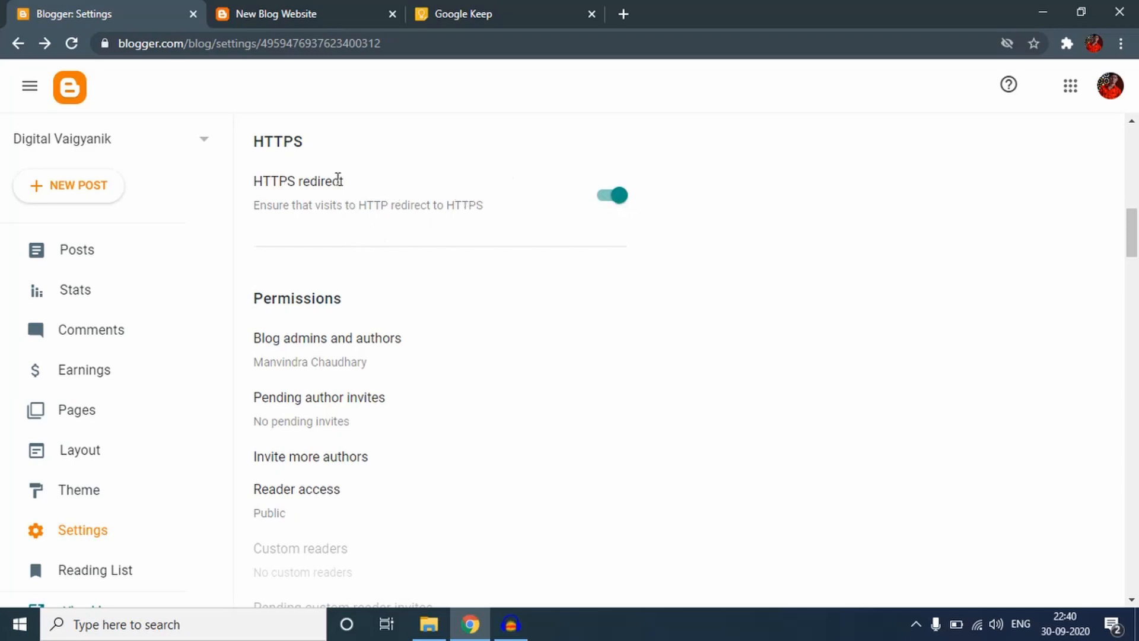
Examine the HTTPS, Permissions and Posts settings, including the maximum number of posts shown on the main page
scroll(385, 201, "down", 2)
scroll(384, 202, "down", 2)
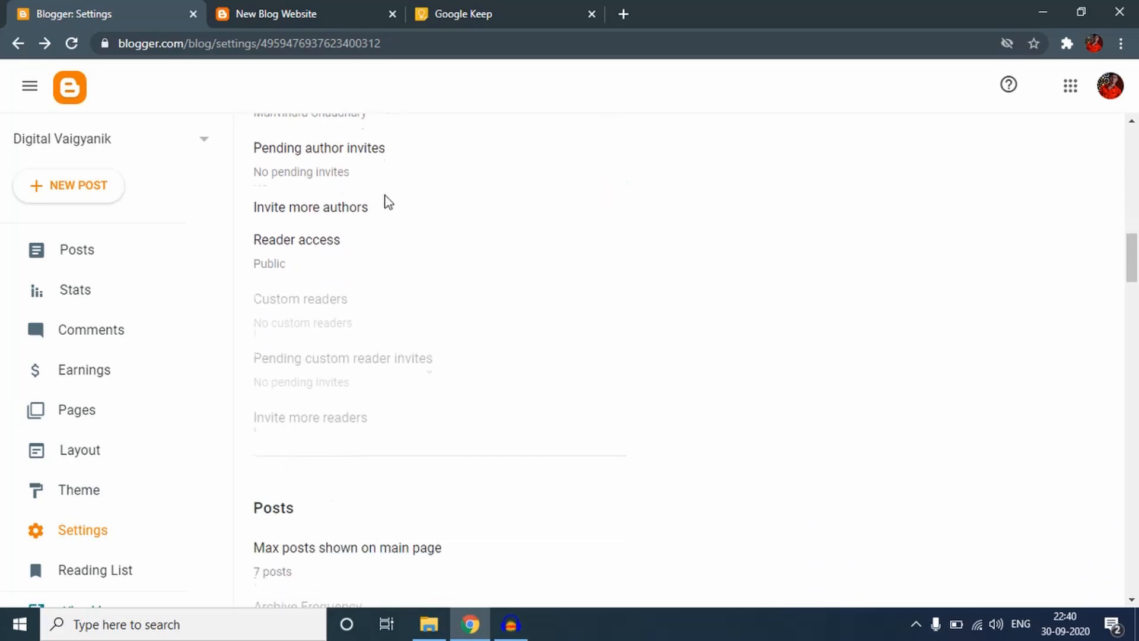
scroll(385, 201, "up", 1)
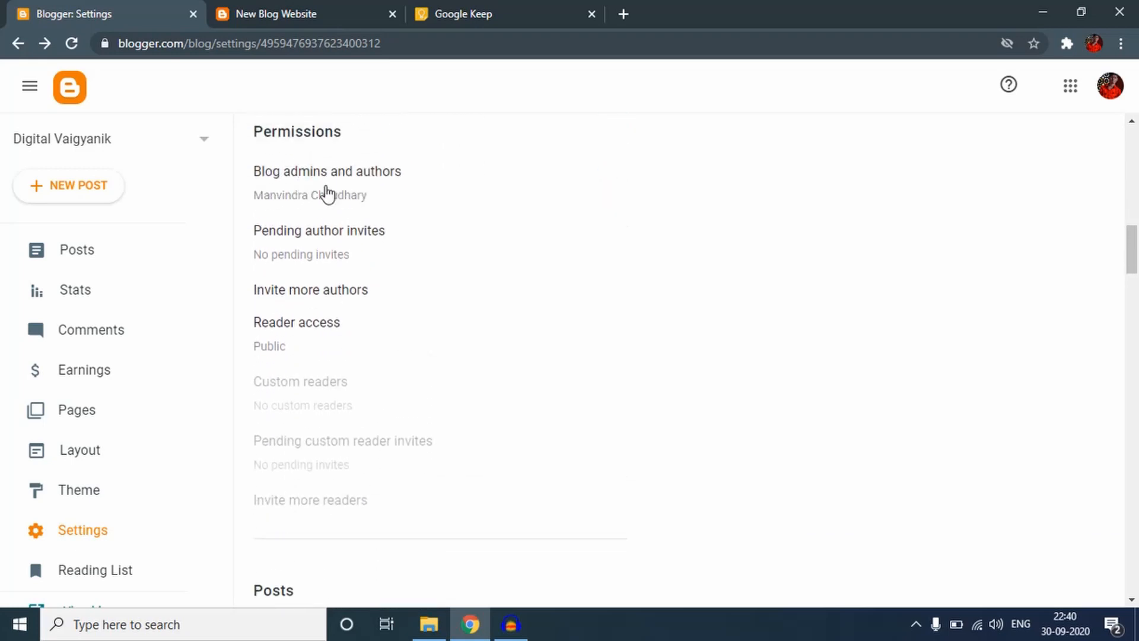
scroll(338, 233, "down", 6)
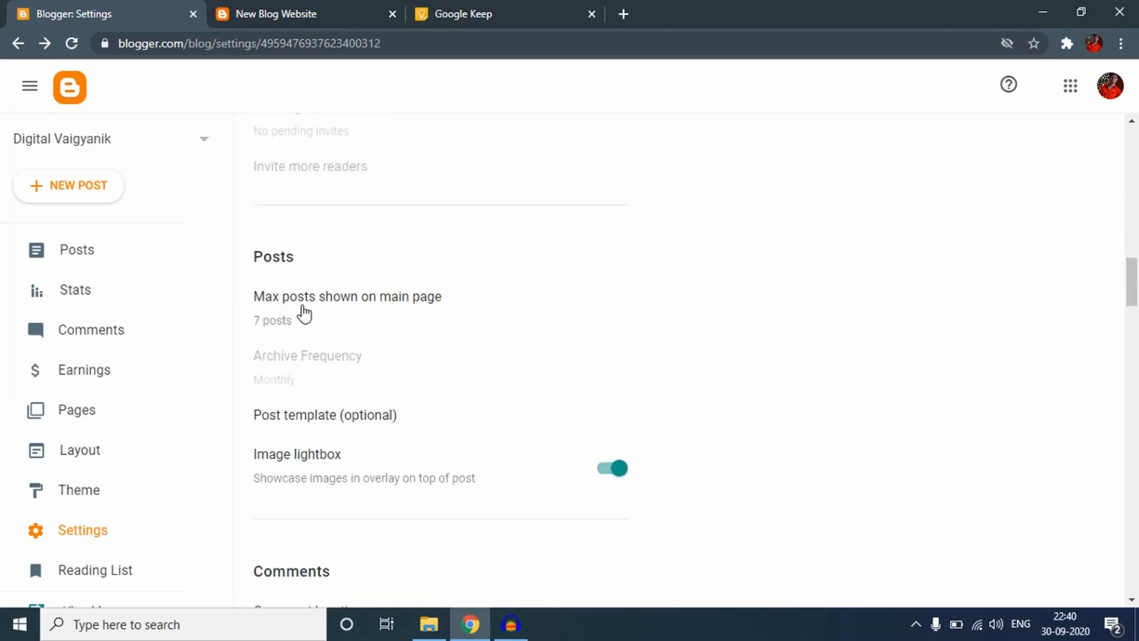
left_click(291, 312)
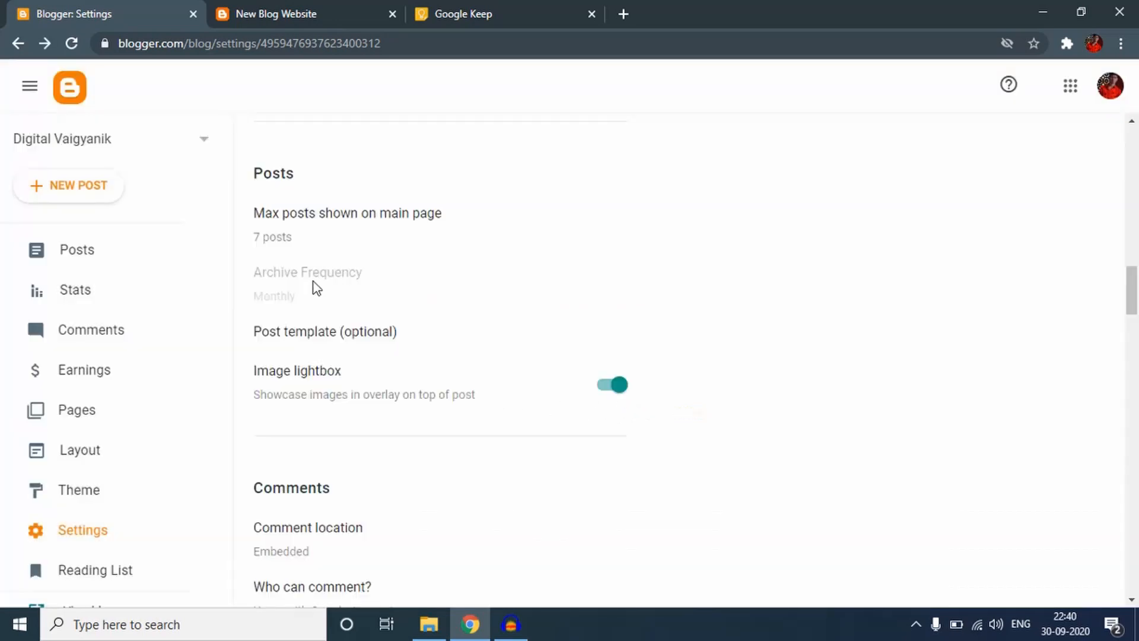
scroll(322, 247, "down", 1)
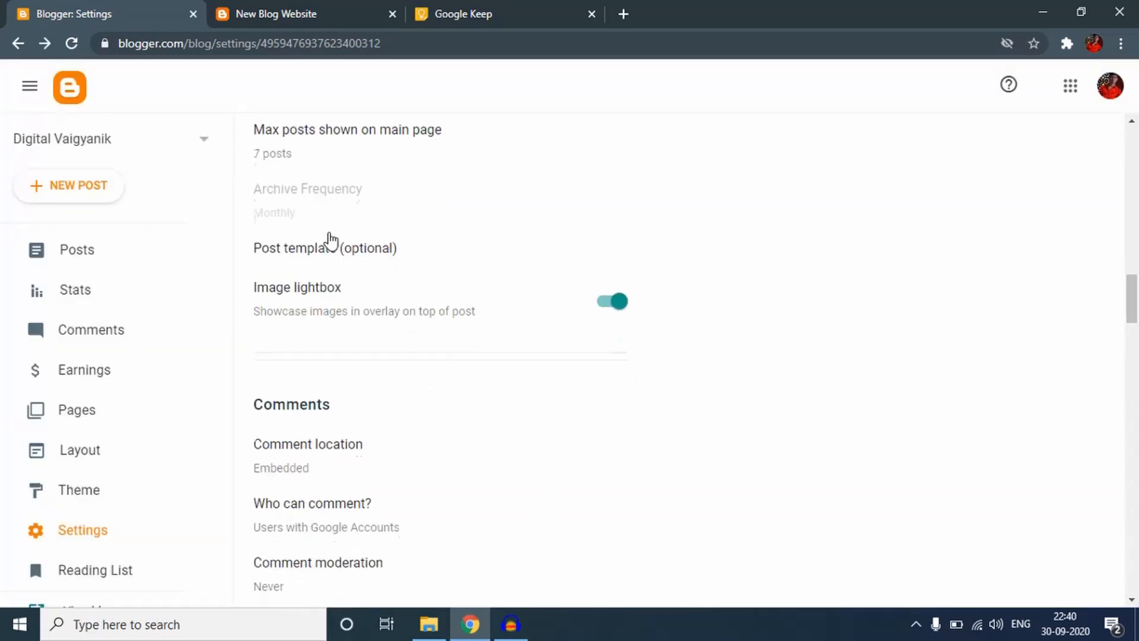
scroll(392, 242, "down", 1)
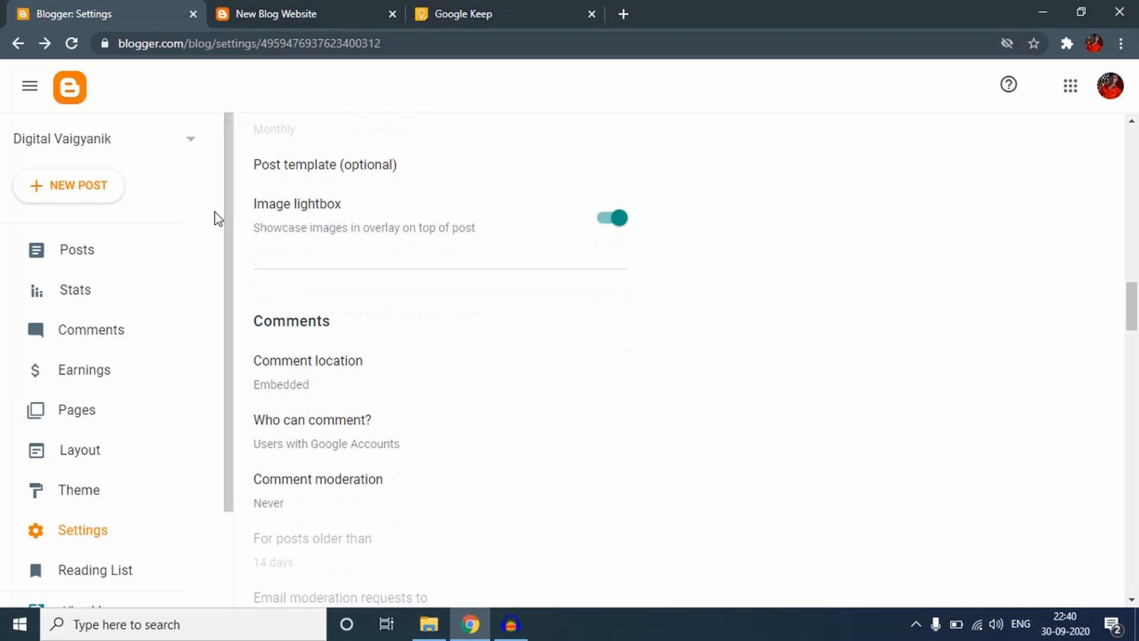
Review the comment location options in the Comments settings and save the location as Embedded
scroll(367, 237, "down", 2)
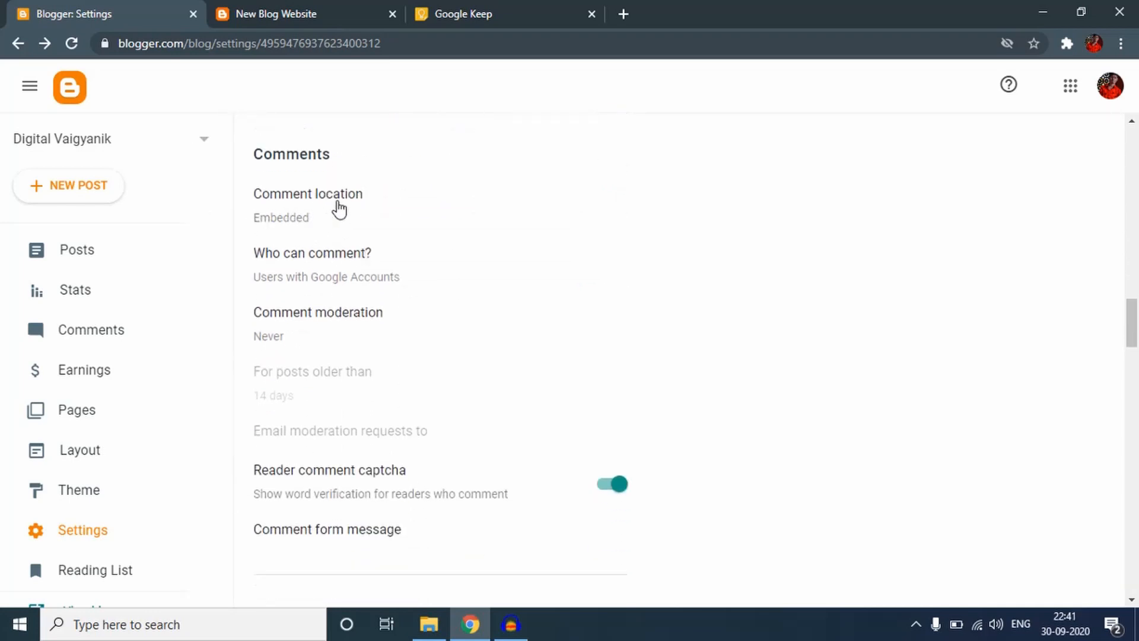
left_click(292, 219)
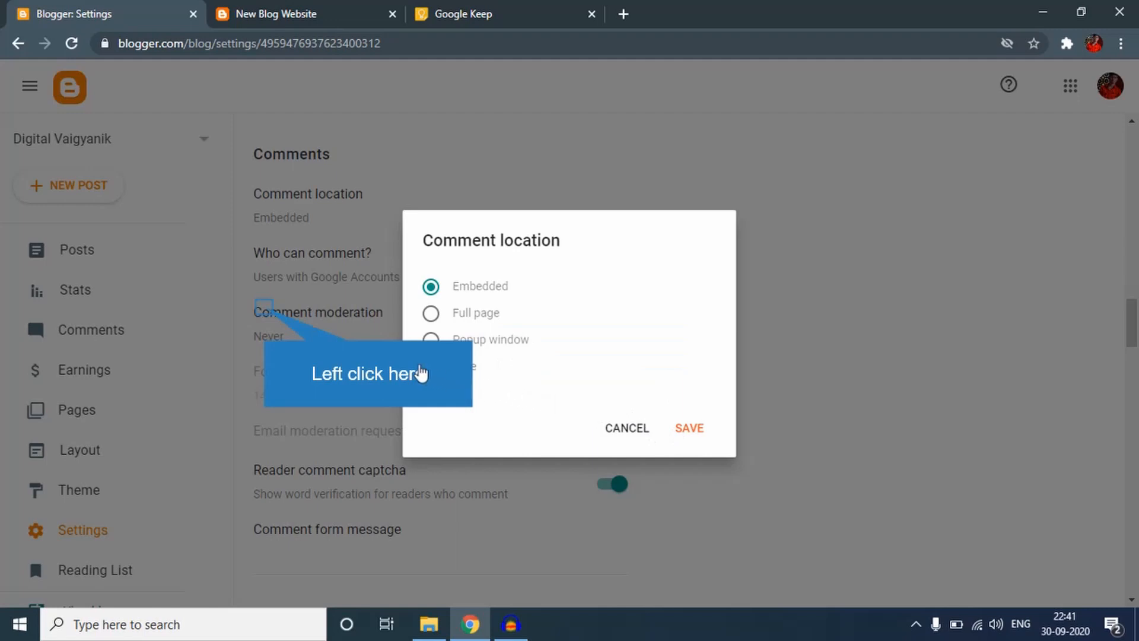
left_click(668, 428)
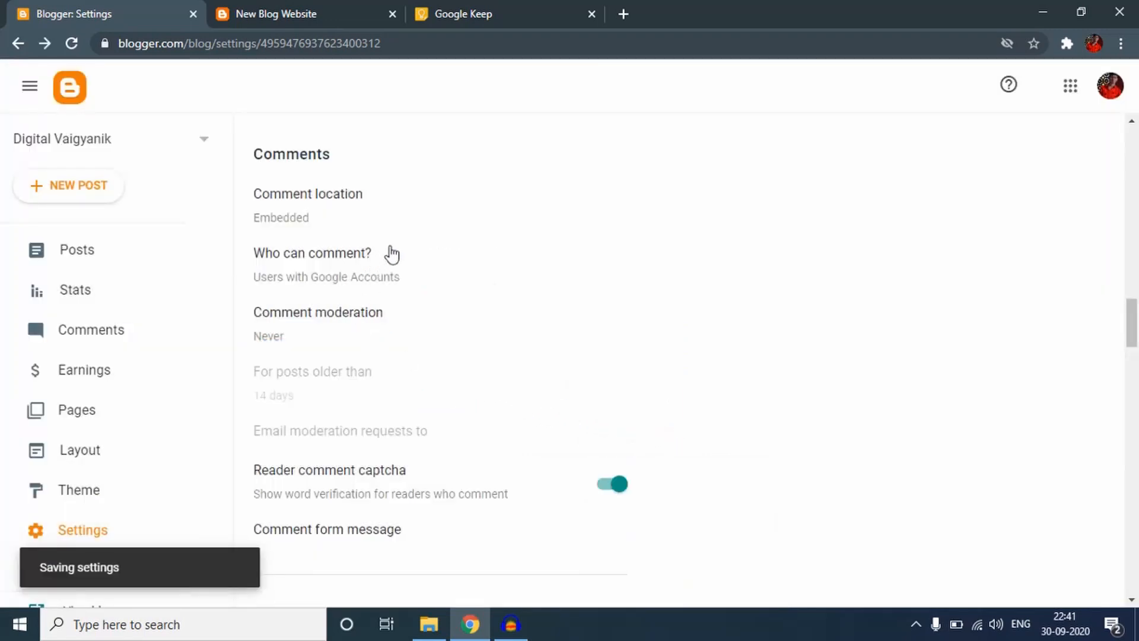
Try the Always and Sometimes options for comment moderation, leaving the setting at Never
scroll(440, 253, "down", 1)
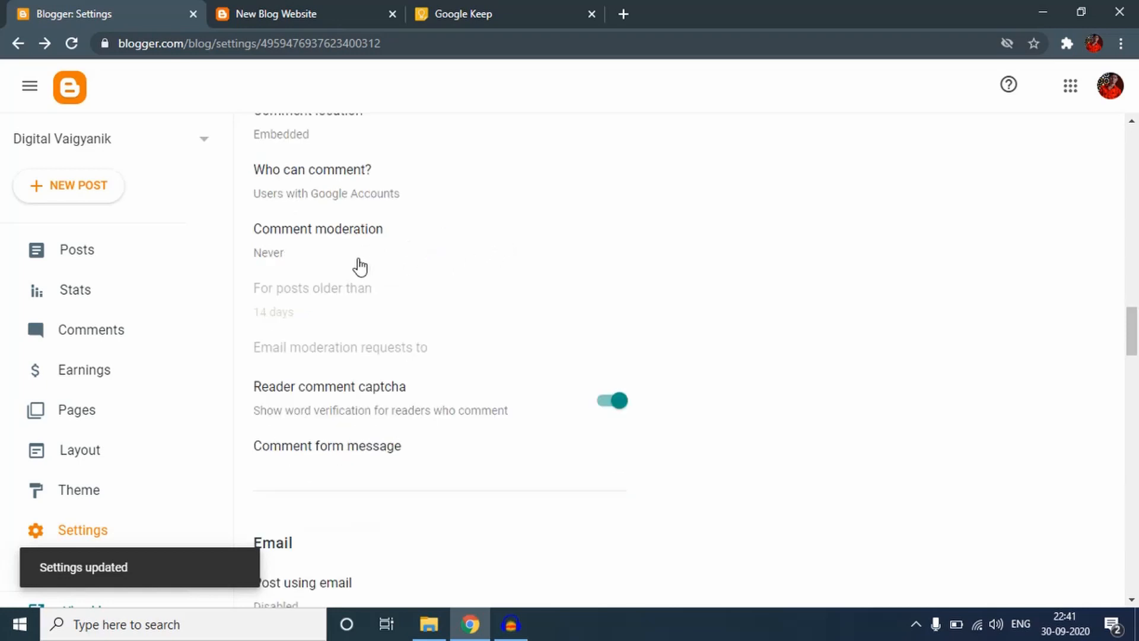
left_click(319, 240)
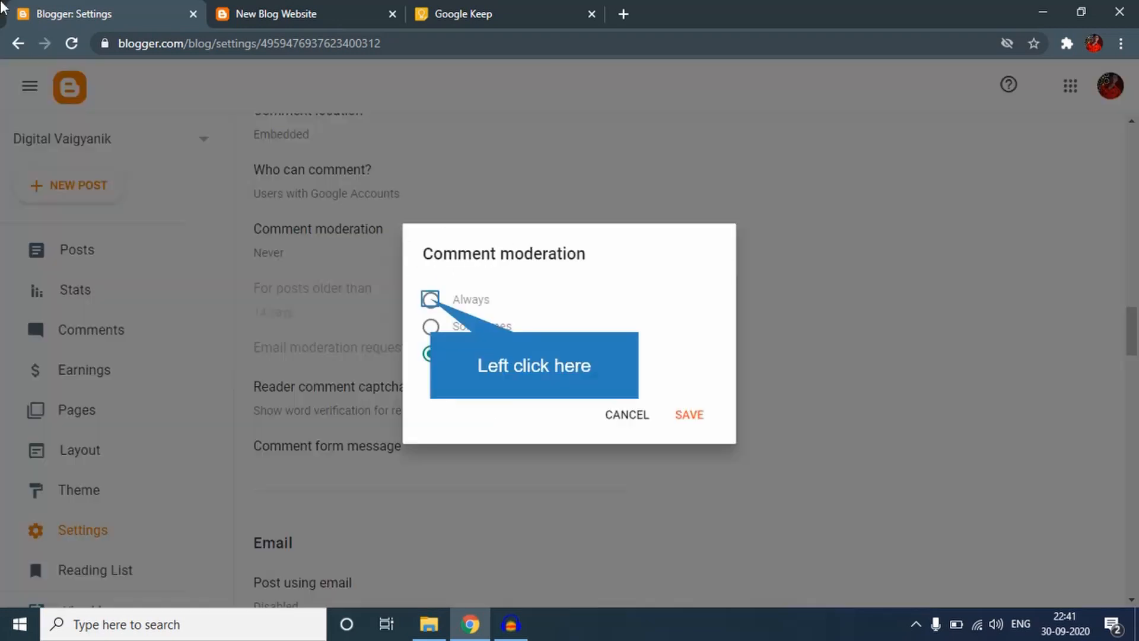
left_click(432, 301)
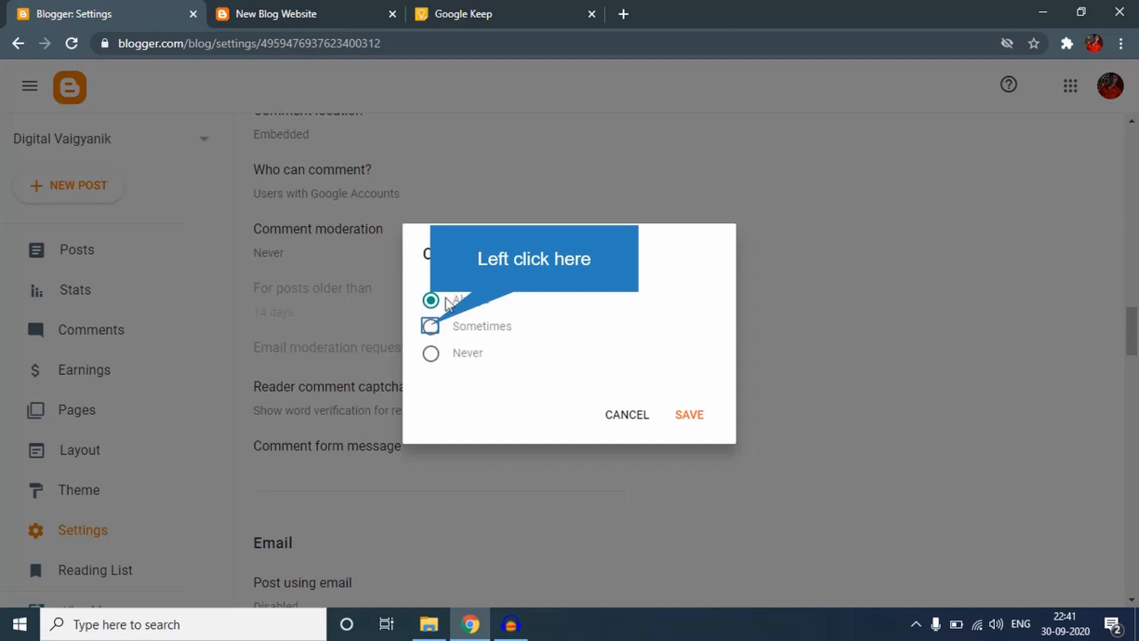
left_click(432, 330)
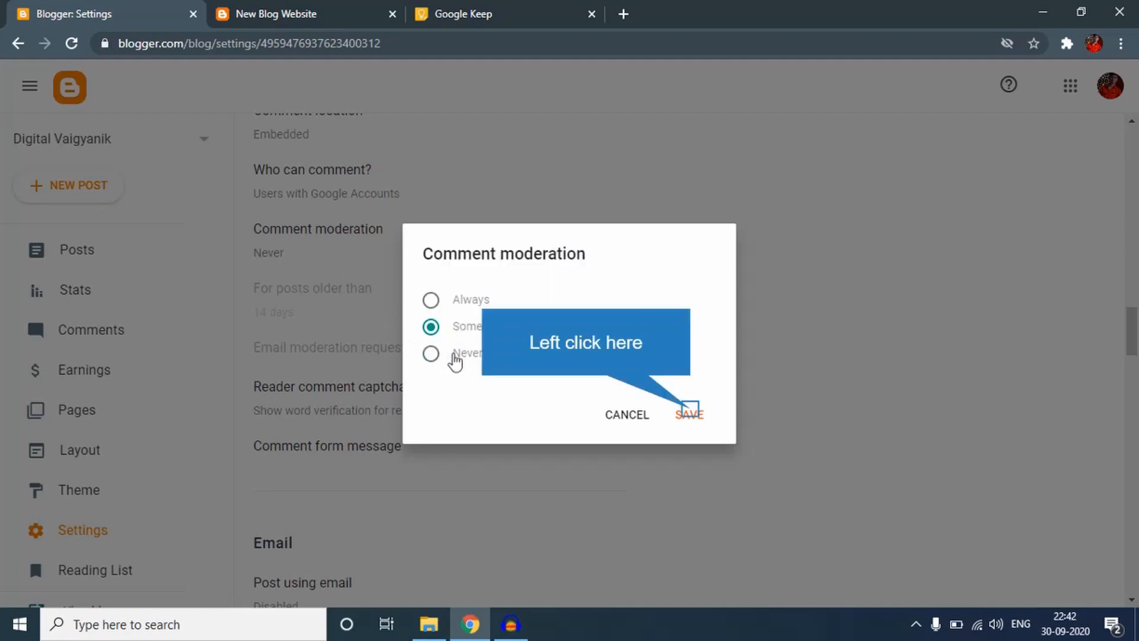
left_click(688, 413)
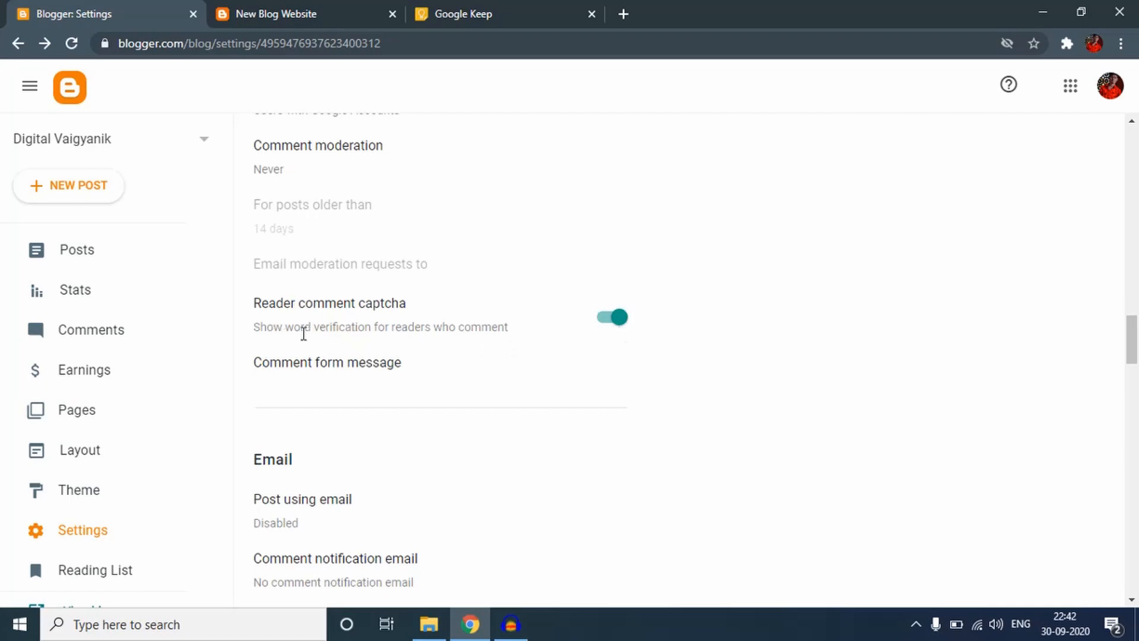
Examine the reader comment captcha setting and the comment form message, leaving the message blank
left_click_drag(286, 329, 294, 329)
left_click(469, 329)
scroll(374, 318, "down", 3)
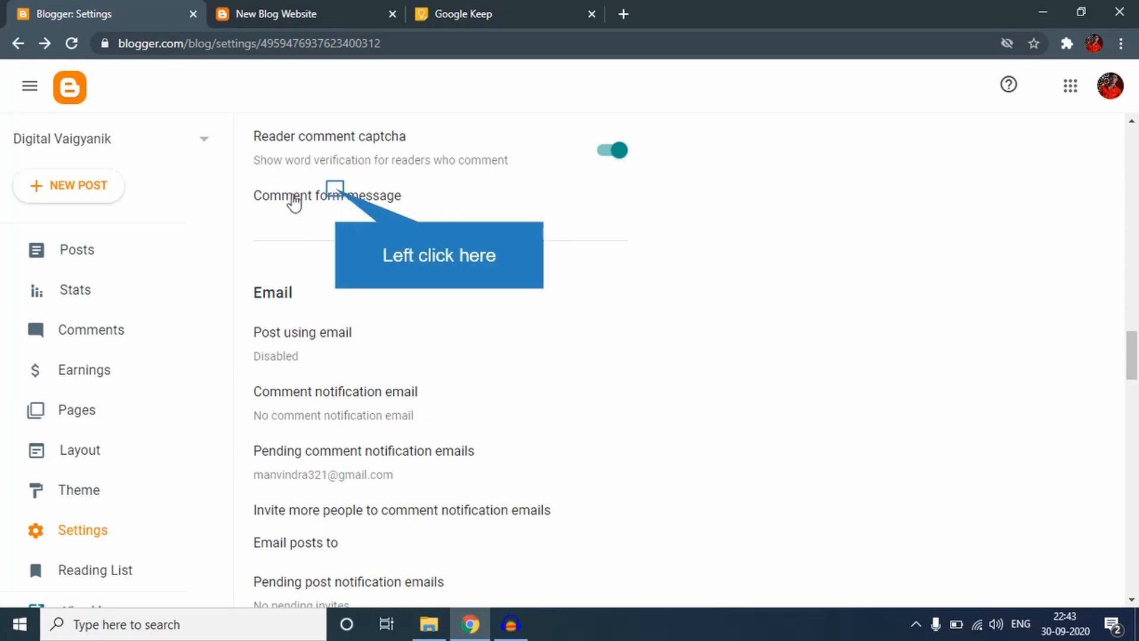
left_click(344, 202)
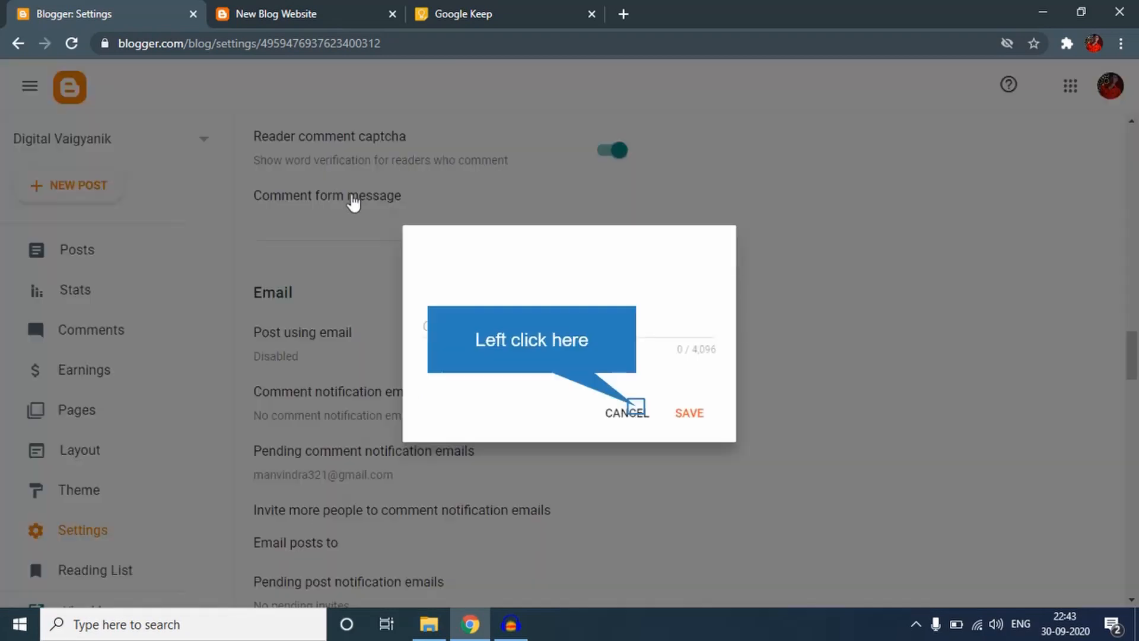
left_click(623, 409)
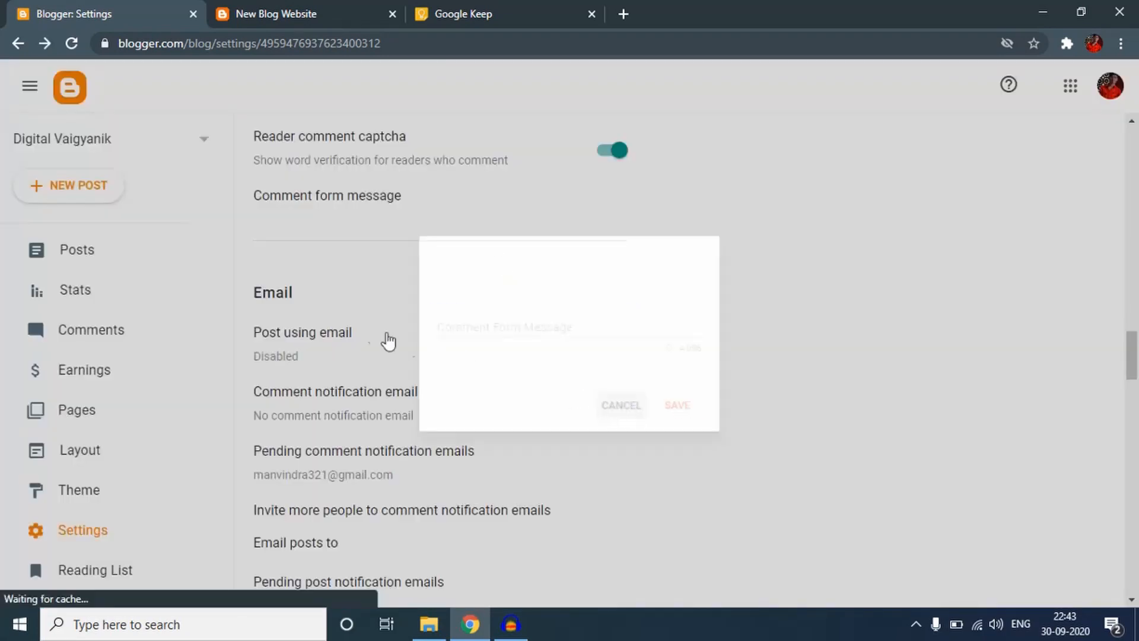
Set the blog's time zone to (GMT+05:30) India Standard Time – Kolkata in the Formatting settings and save it
scroll(347, 236, "down", 1)
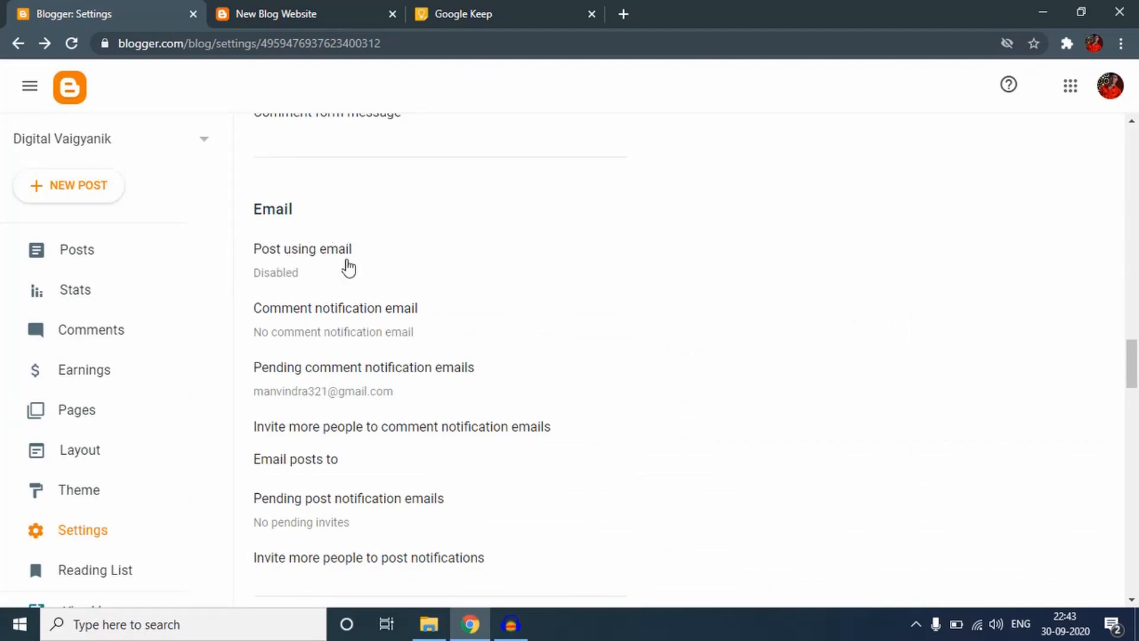
scroll(341, 267, "down", 1)
scroll(350, 285, "down", 3)
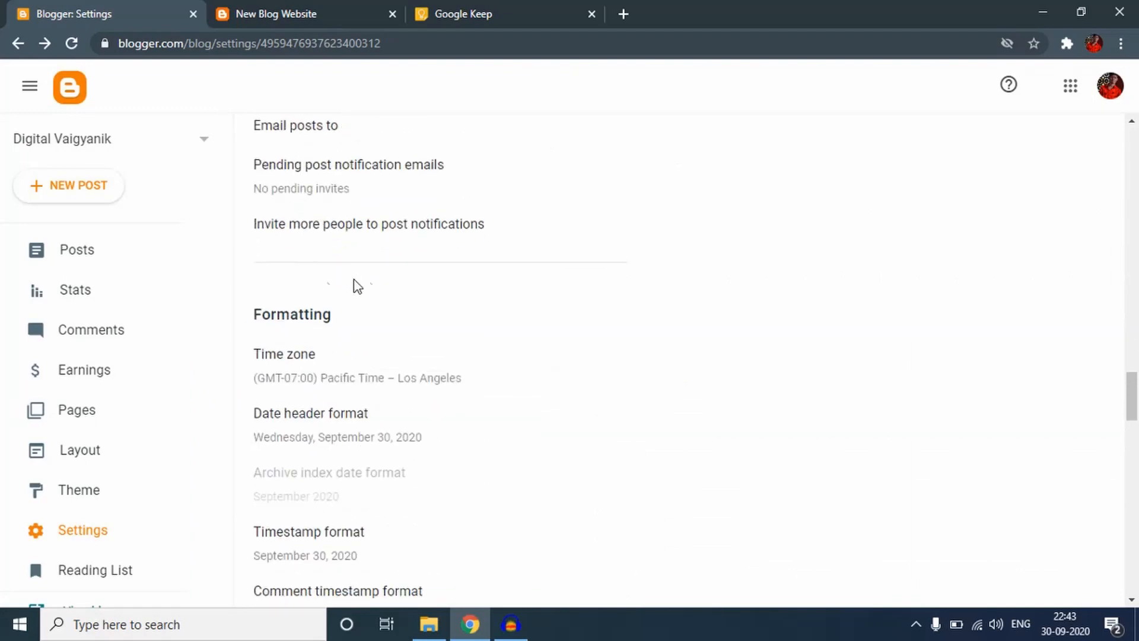
left_click(349, 381)
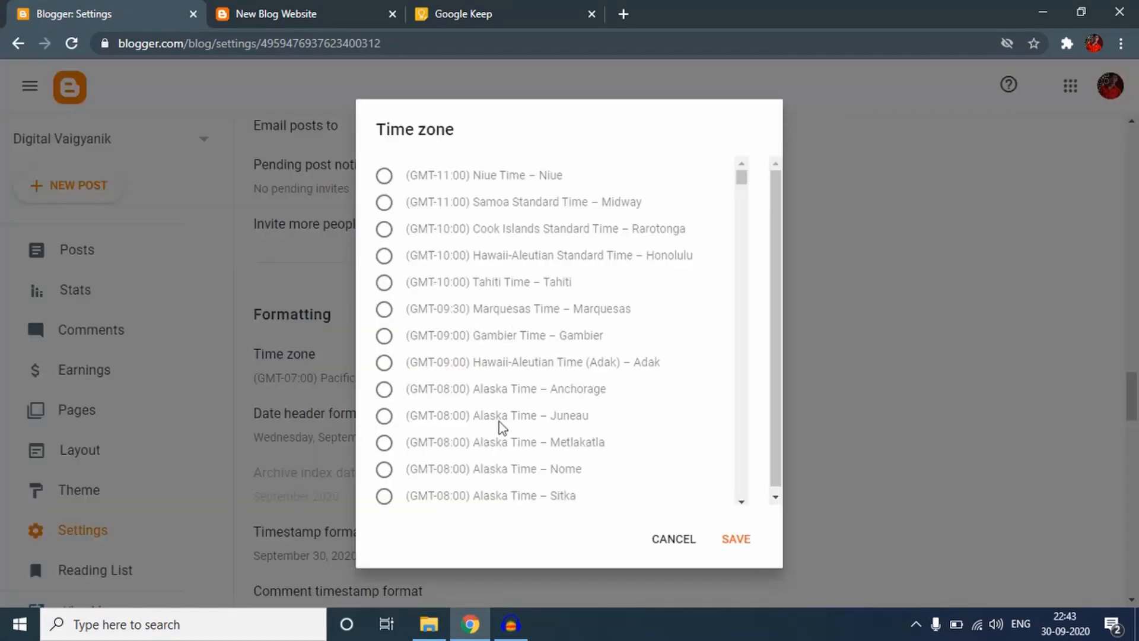
scroll(499, 421, "down", 10)
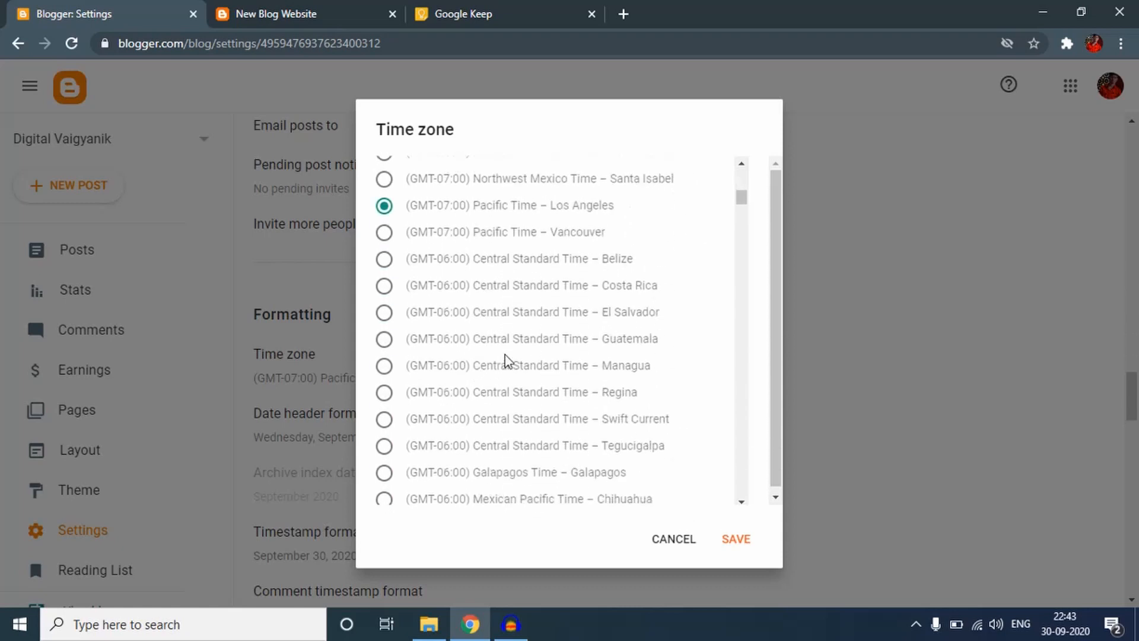
scroll(504, 355, "down", 10)
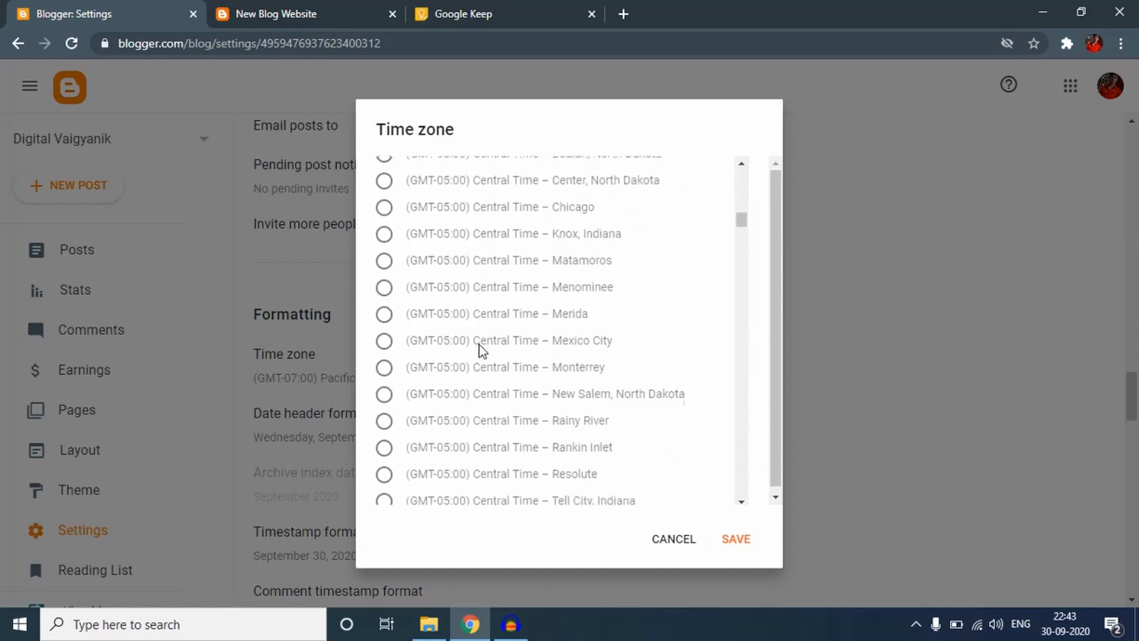
scroll(482, 349, "down", 10)
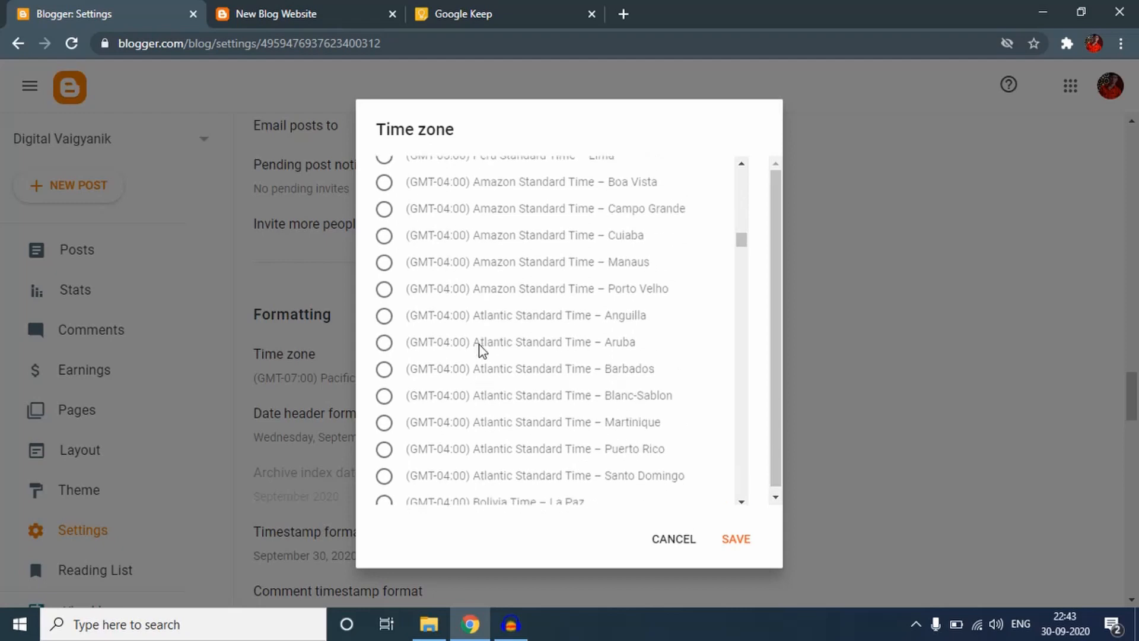
scroll(482, 350, "down", 10)
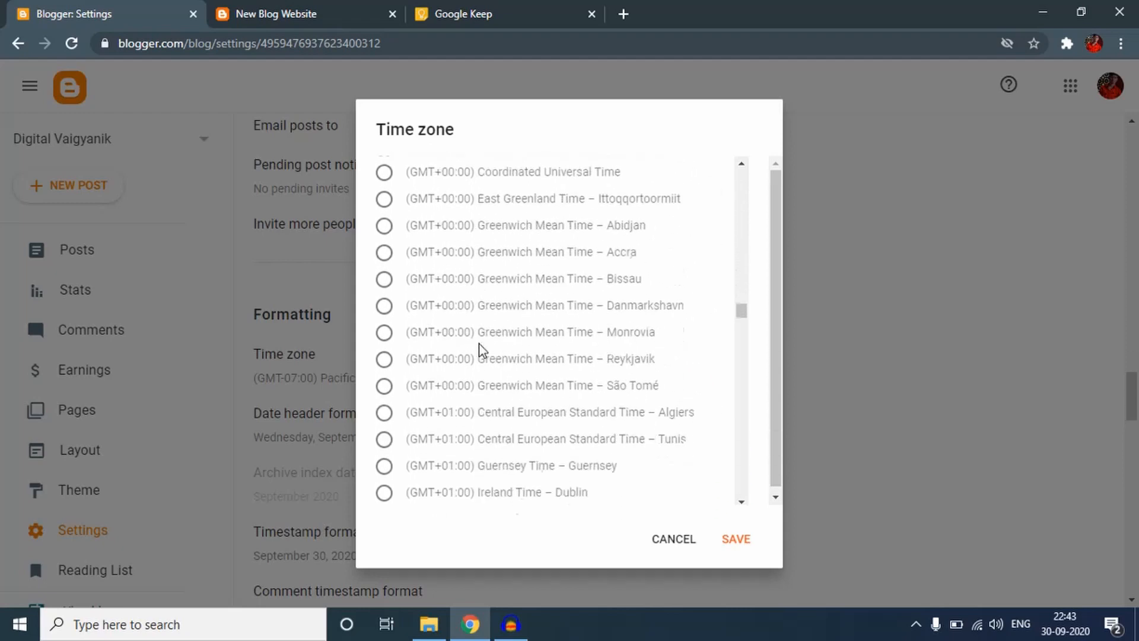
scroll(482, 350, "down", 10)
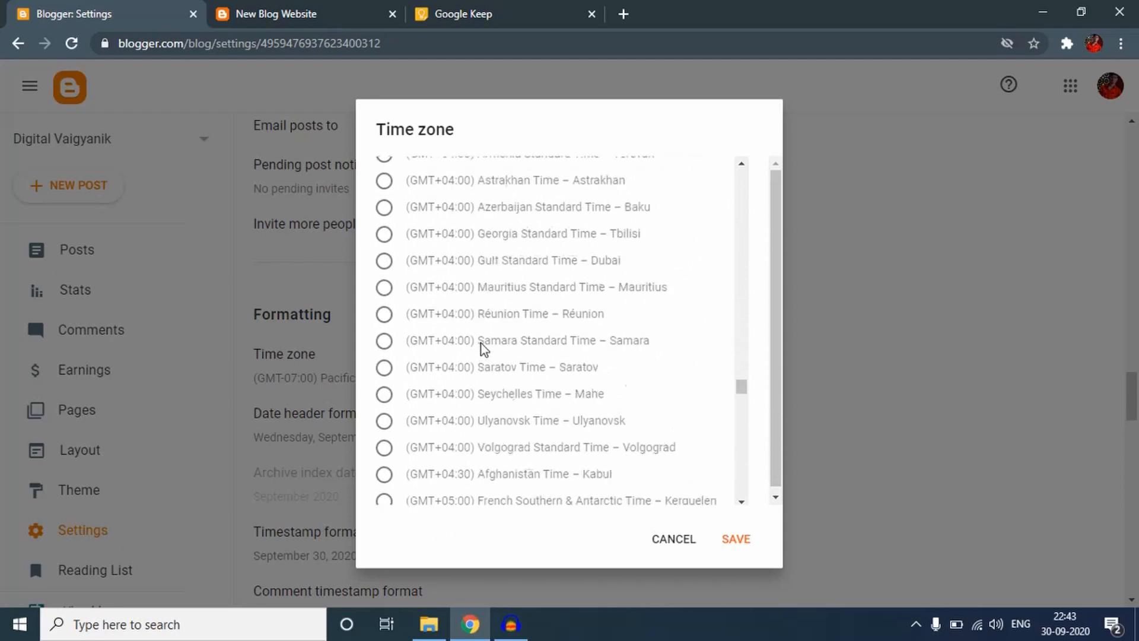
scroll(483, 350, "down", 3)
scroll(483, 349, "down", 1)
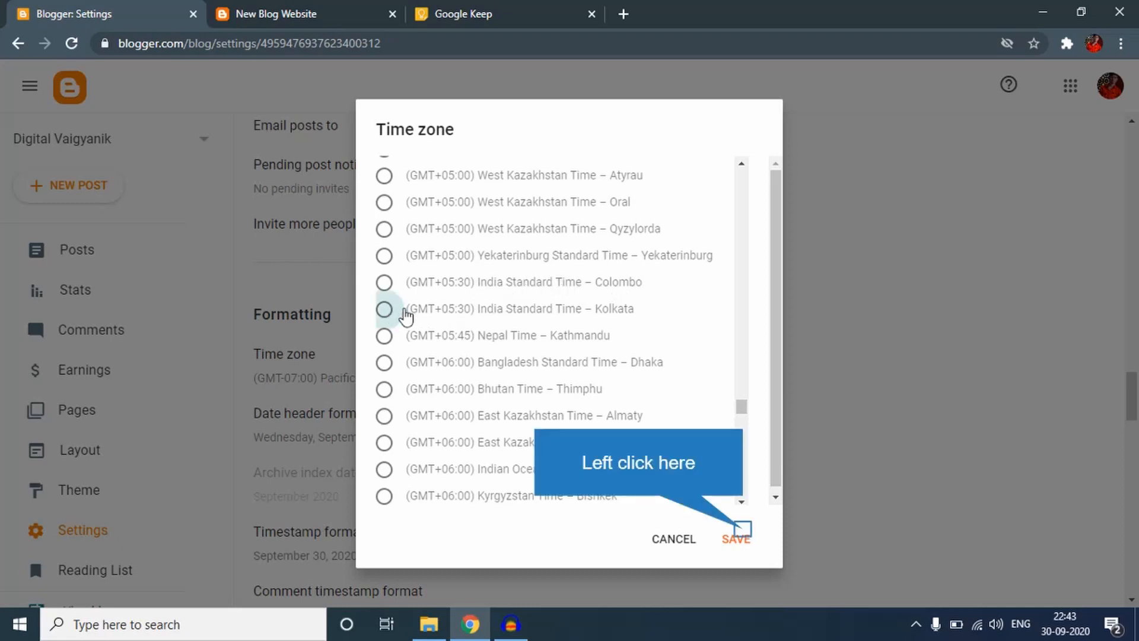
left_click(404, 309)
left_click(739, 536)
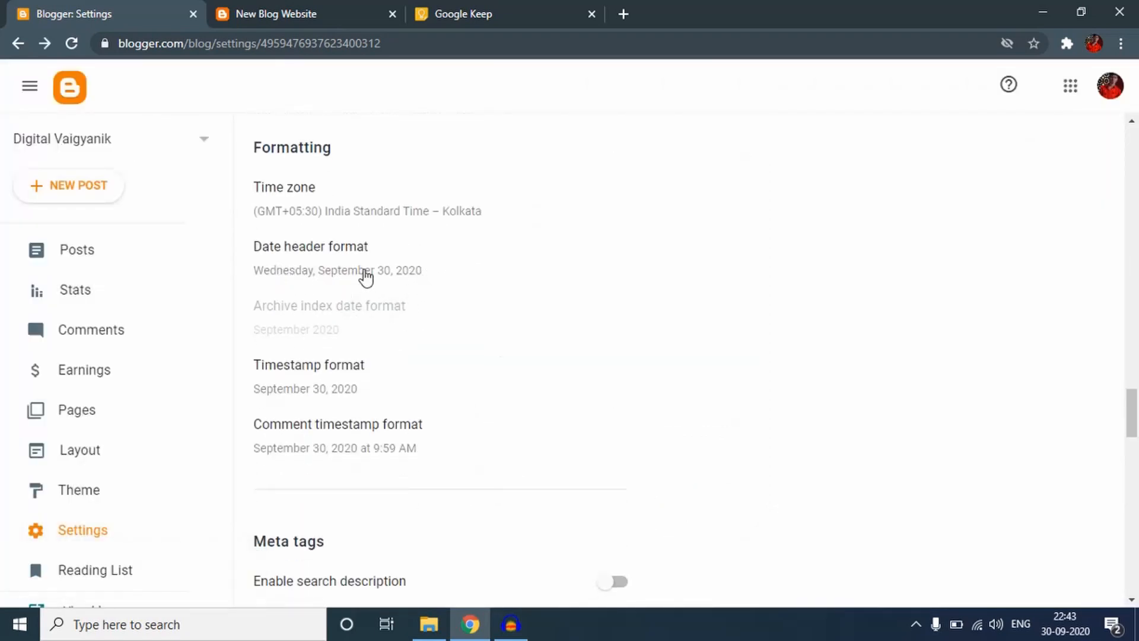
Enable the search description in the Meta tags settings and save "new blog" as its text
scroll(380, 282, "down", 1)
scroll(379, 299, "down", 2)
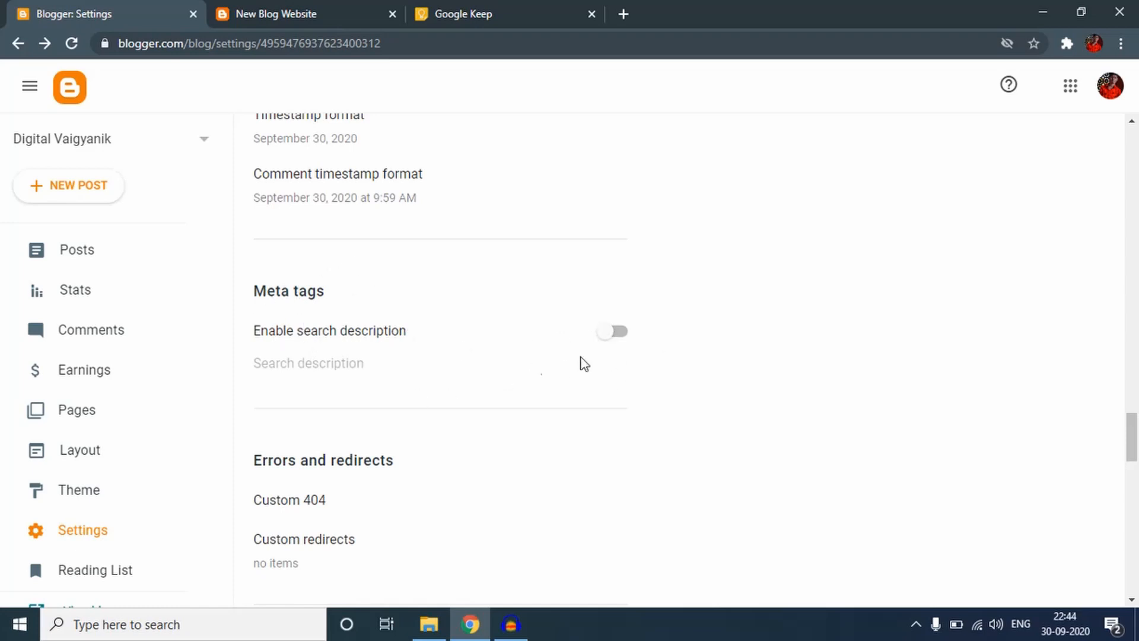
left_click(615, 332)
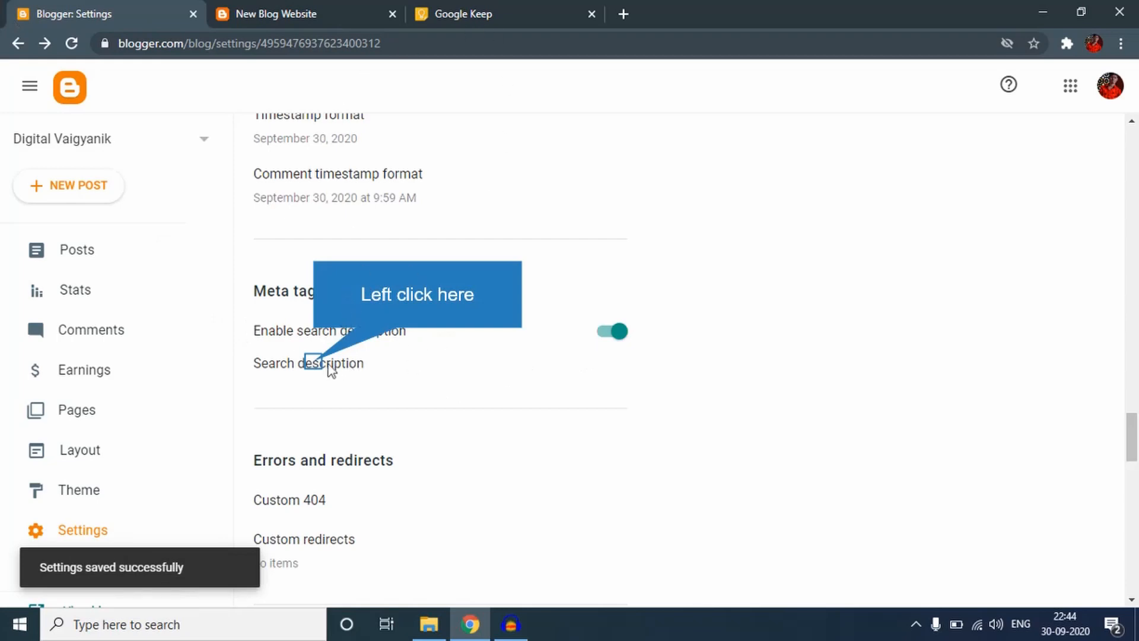
left_click(463, 333)
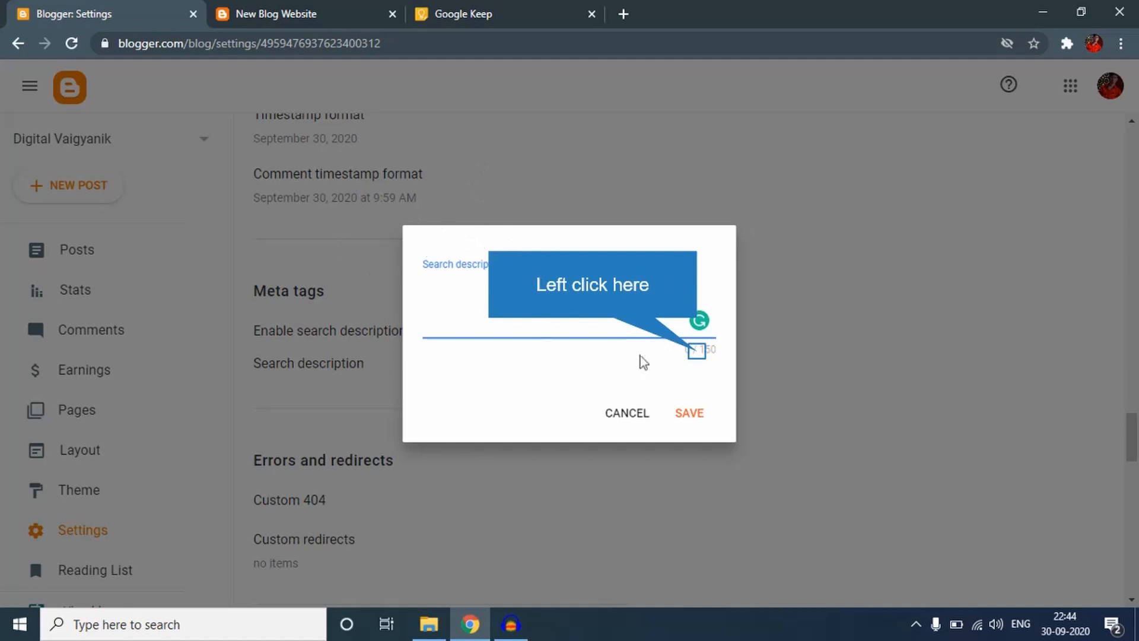
left_click(701, 356)
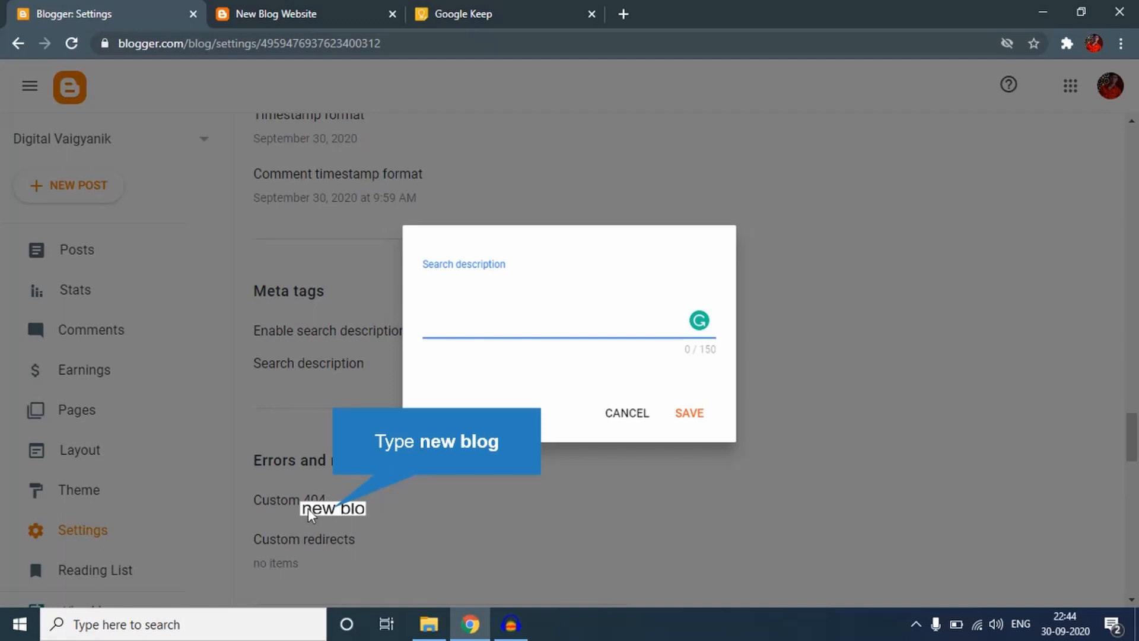
type("new blog")
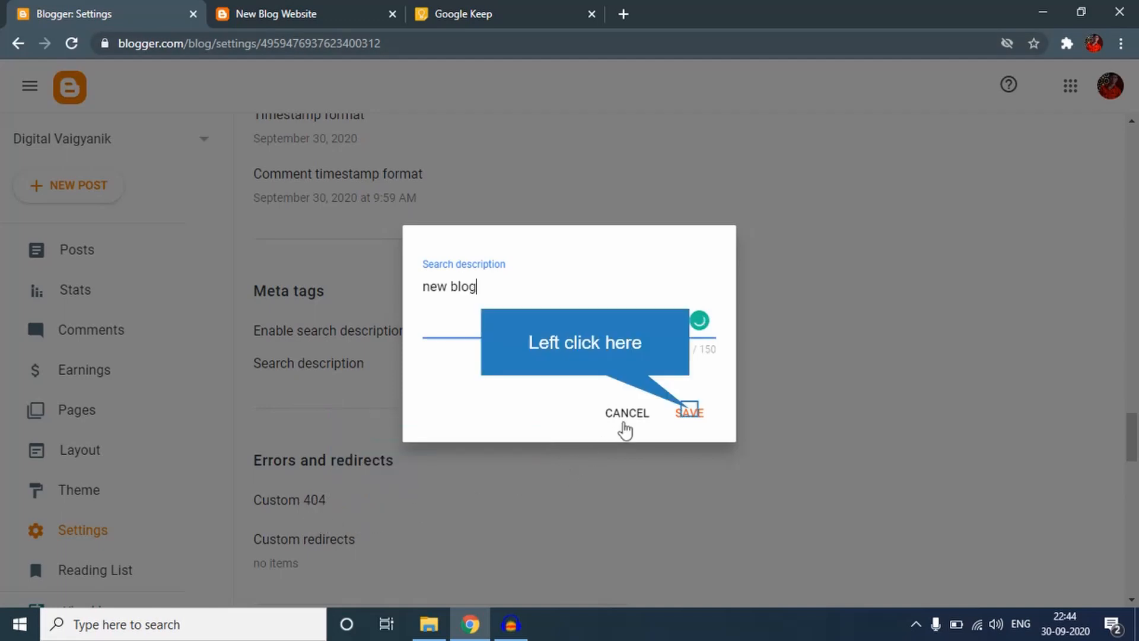
left_click(688, 413)
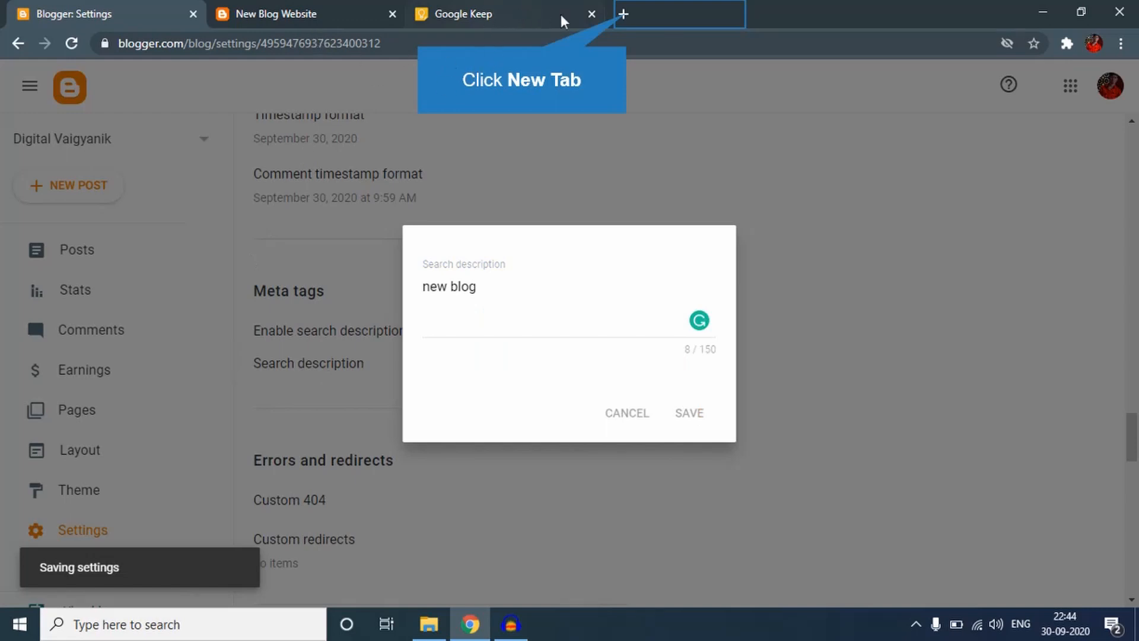
Search Google for "digital vaigyanik" in a new browser tab
left_click(628, 12)
type("dig")
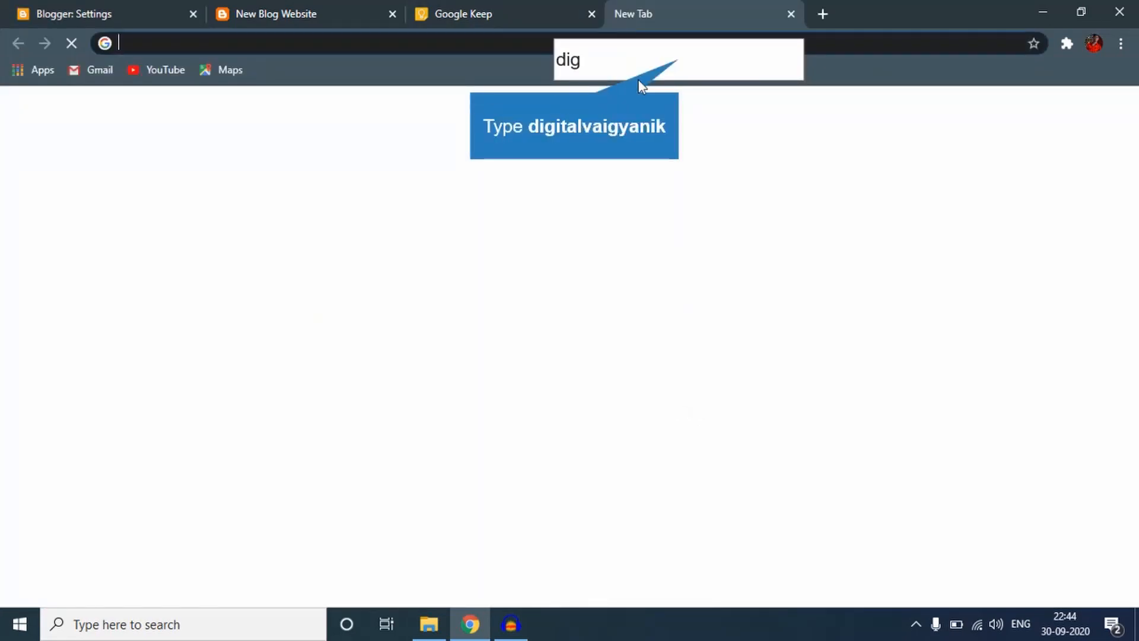
type("italvaigya")
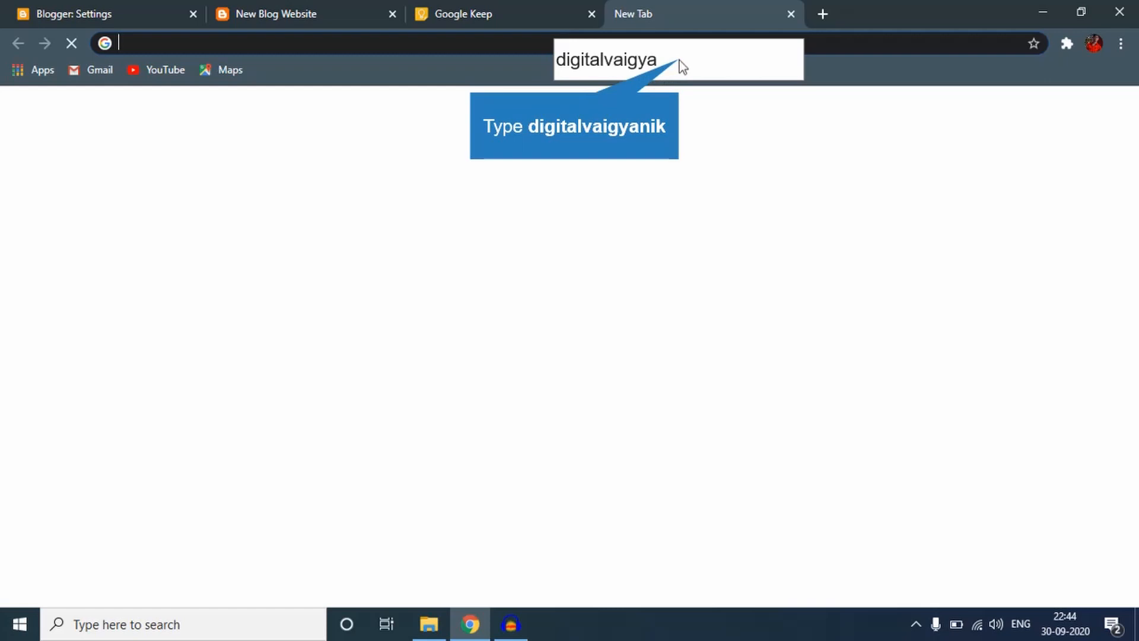
type("nik")
key("ctrl+Return")
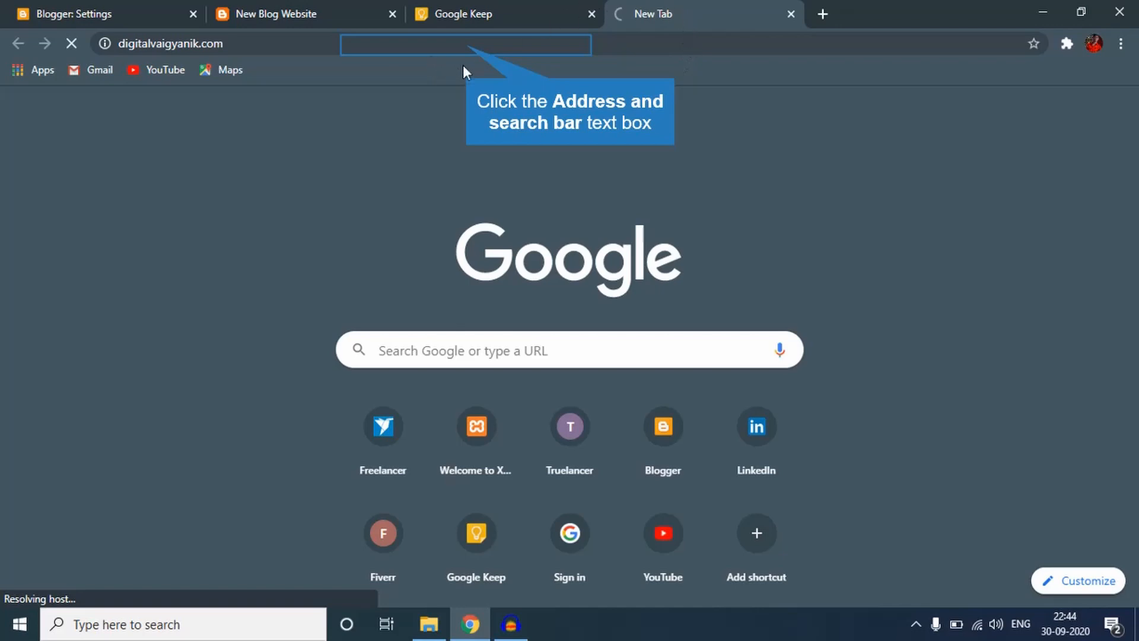
left_click(468, 44)
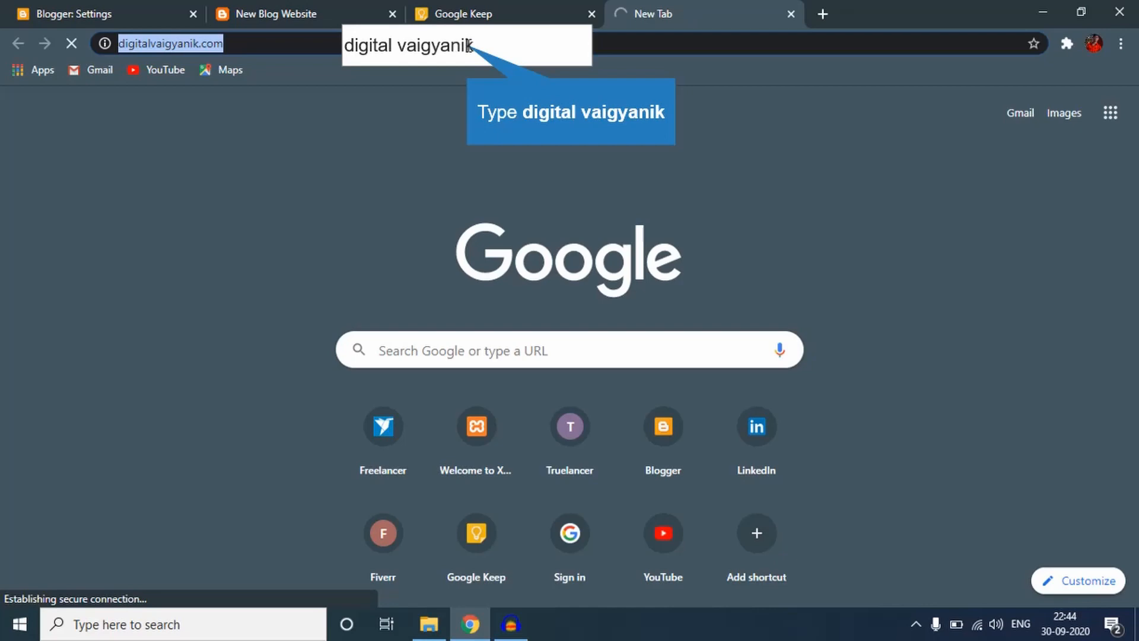
type("digital vaigyanik")
key("Return")
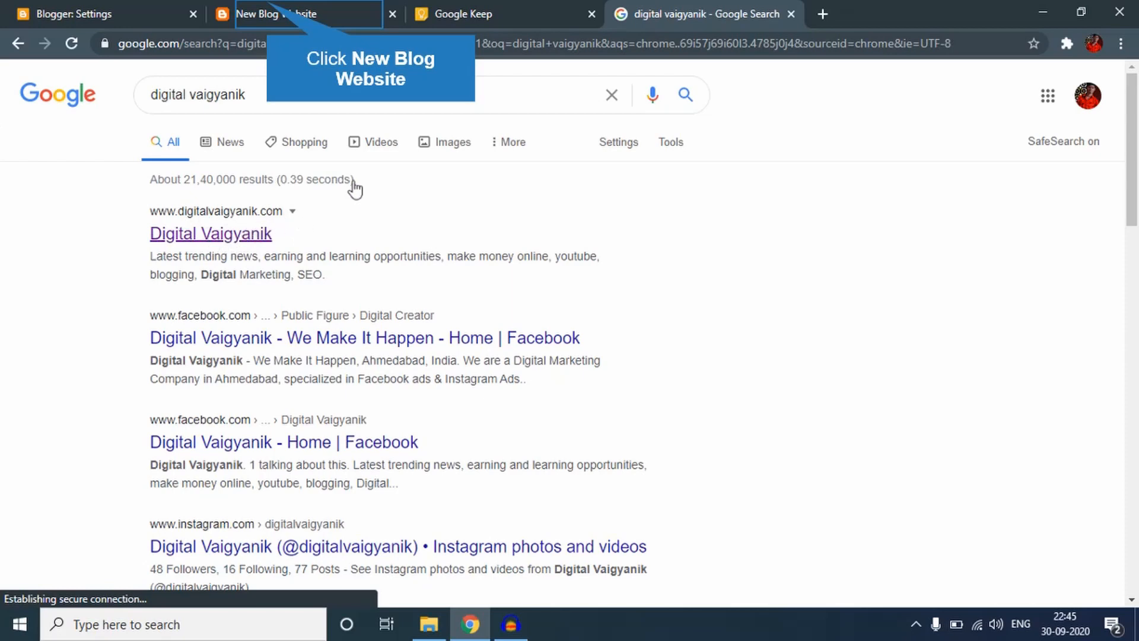
Review the blog's title and description in the Basic settings and detach the Google results into a separate browser window
left_click(247, 6)
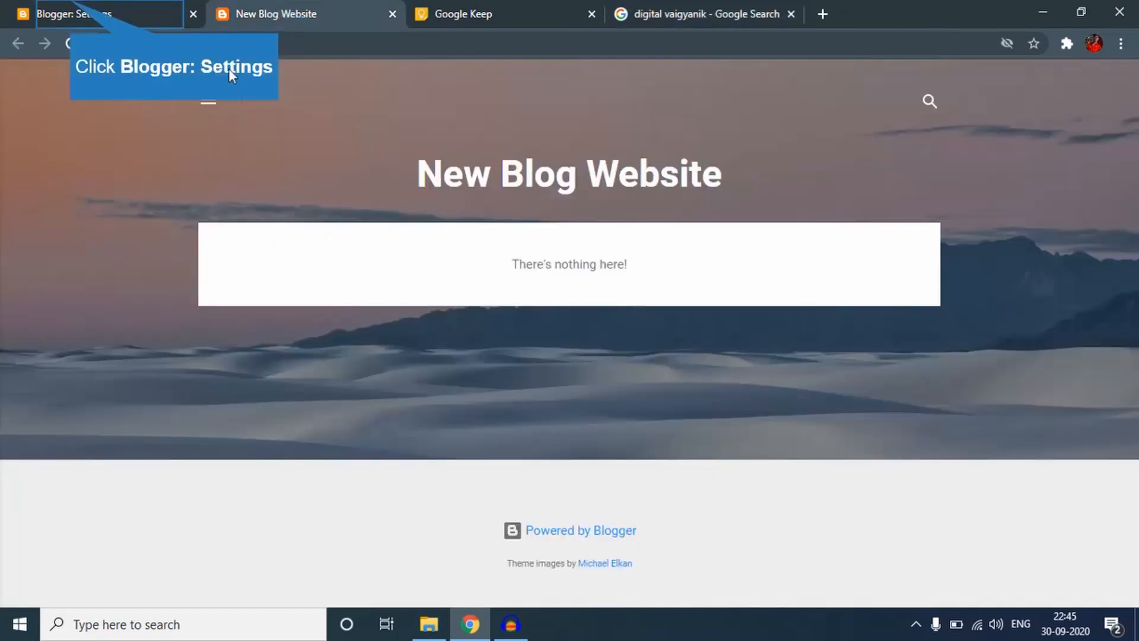
left_click(74, 7)
scroll(368, 356, "up", 15)
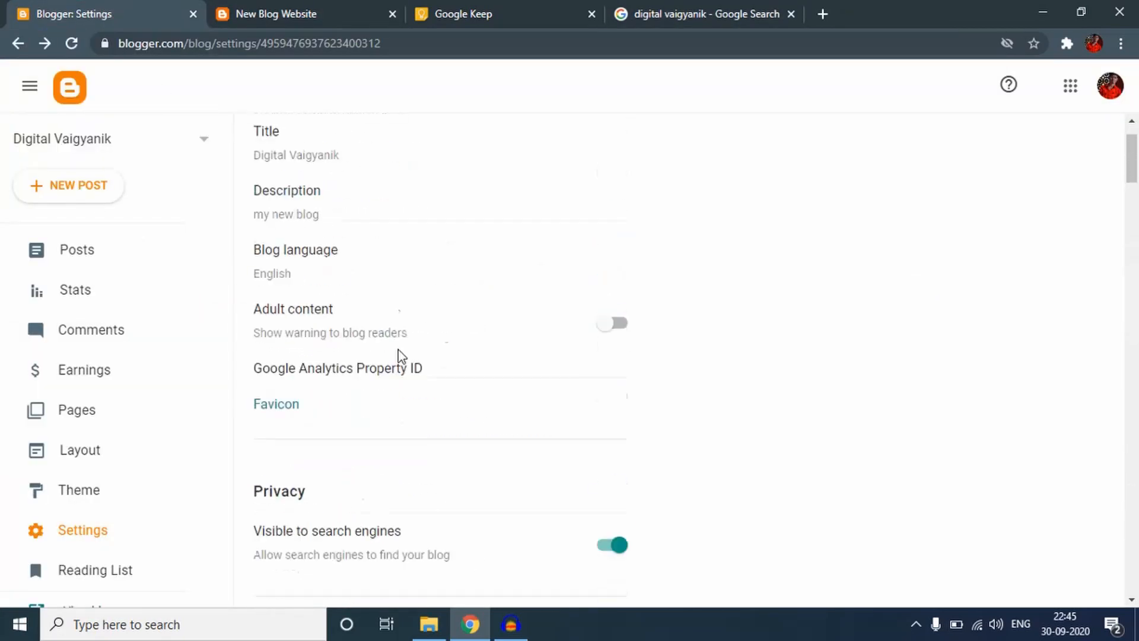
scroll(397, 350, "up", 2)
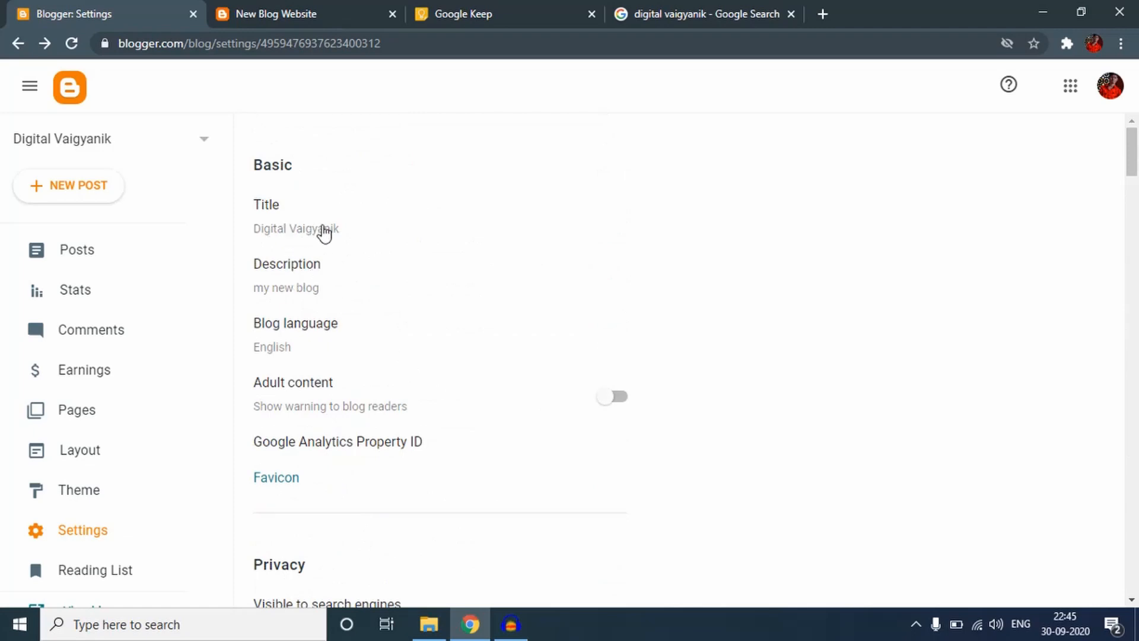
left_click(671, 13)
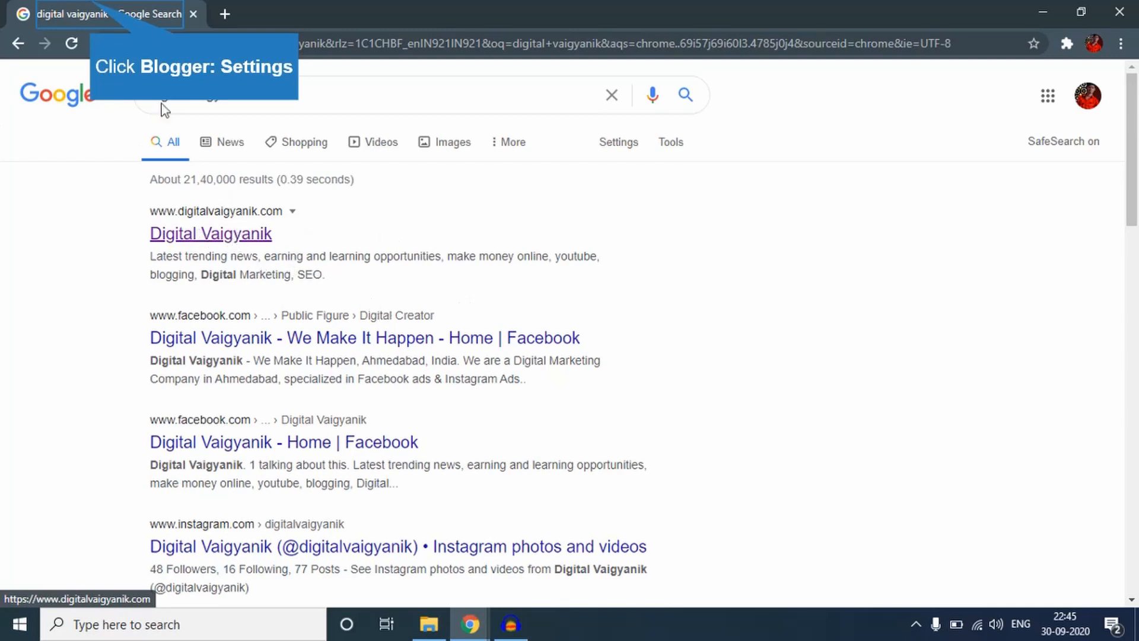
left_click(132, 25)
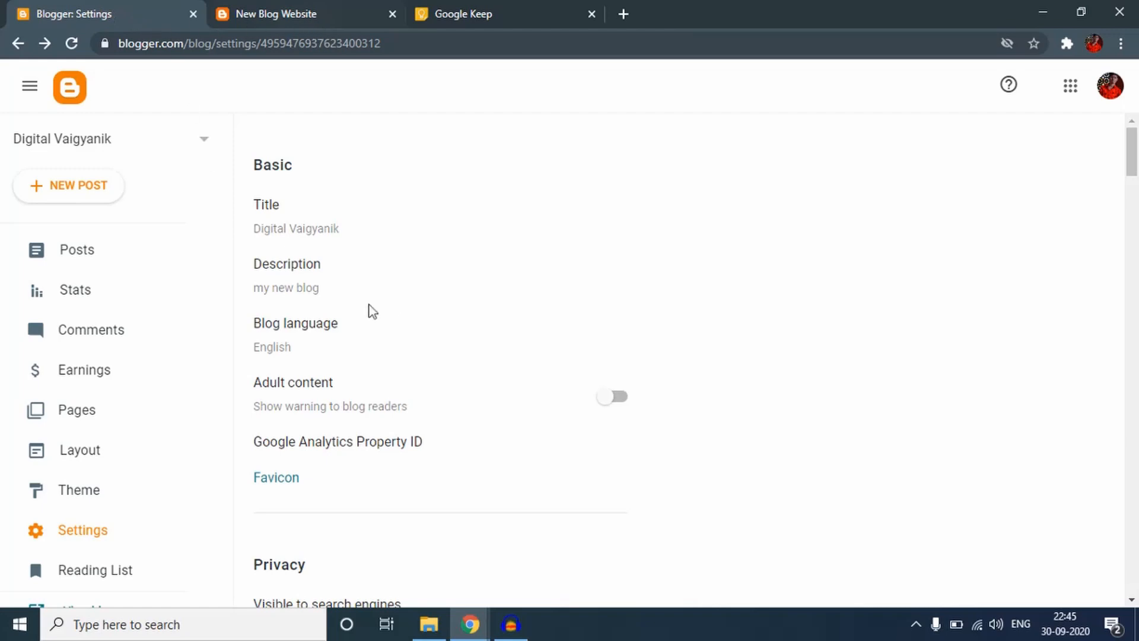
Examine the Basic, Privacy, Publishing, HTTPS and Permissions settings of the blog
scroll(318, 259, "down", 15)
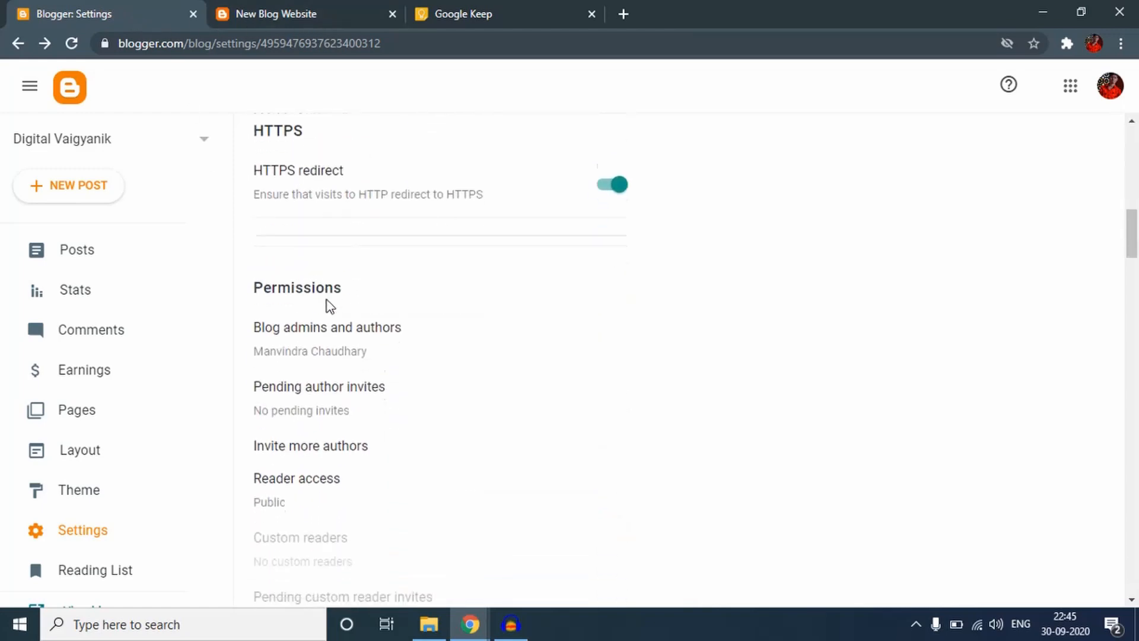
scroll(349, 326, "down", 10)
scroll(359, 338, "up", 11)
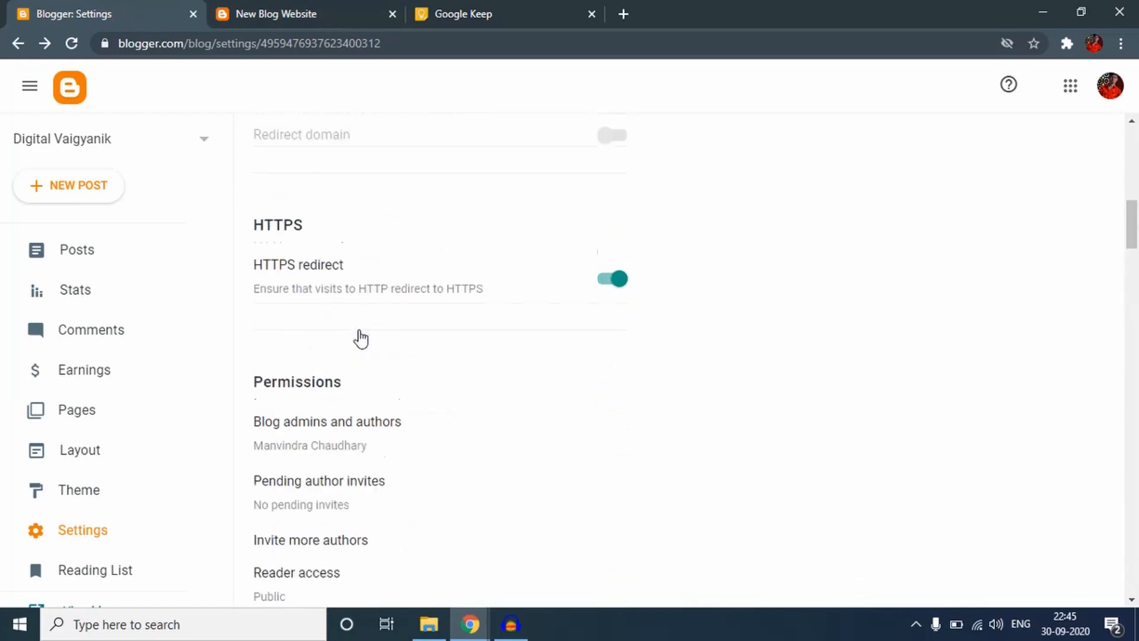
scroll(361, 339, "up", 12)
scroll(337, 303, "down", 2)
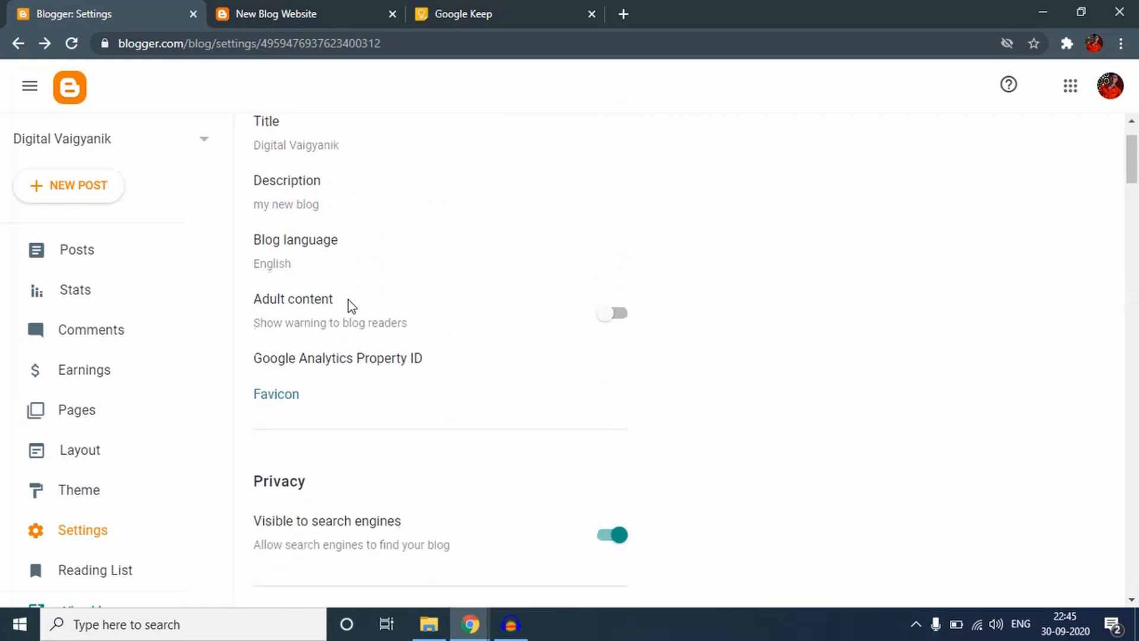
scroll(348, 301, "up", 2)
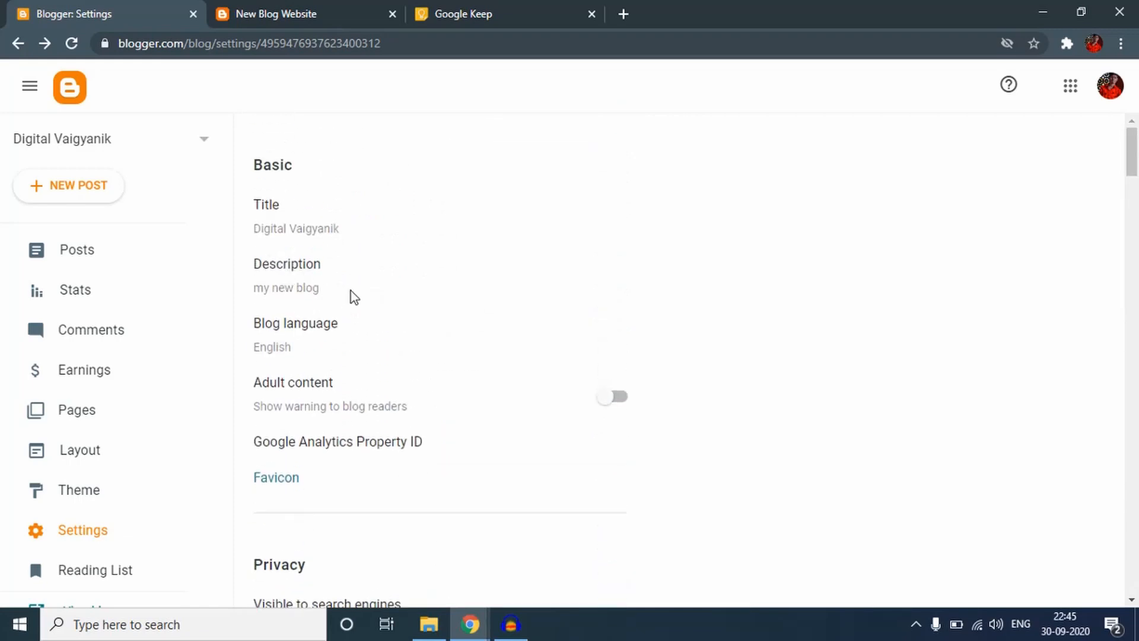
scroll(350, 338, "down", 3)
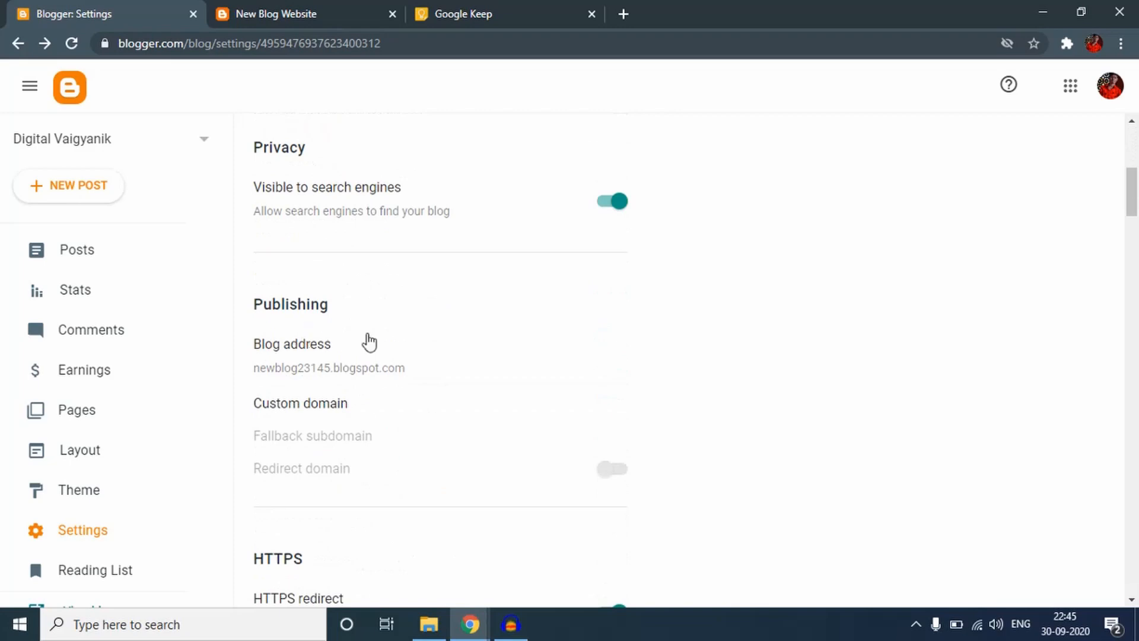
scroll(368, 342, "down", 1)
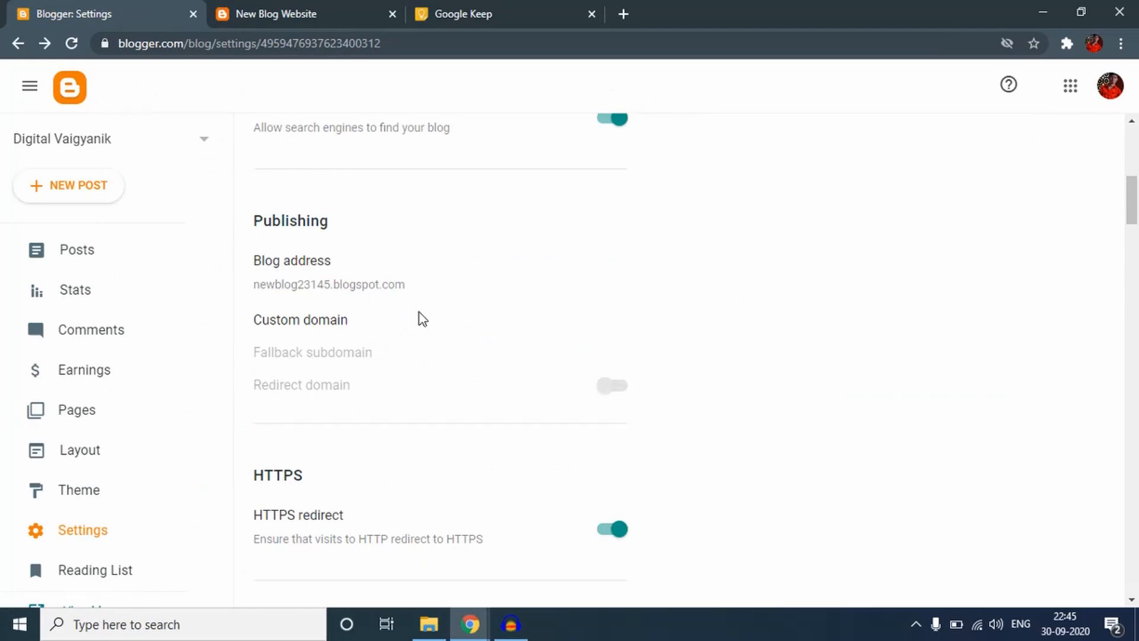
scroll(425, 323, "down", 4)
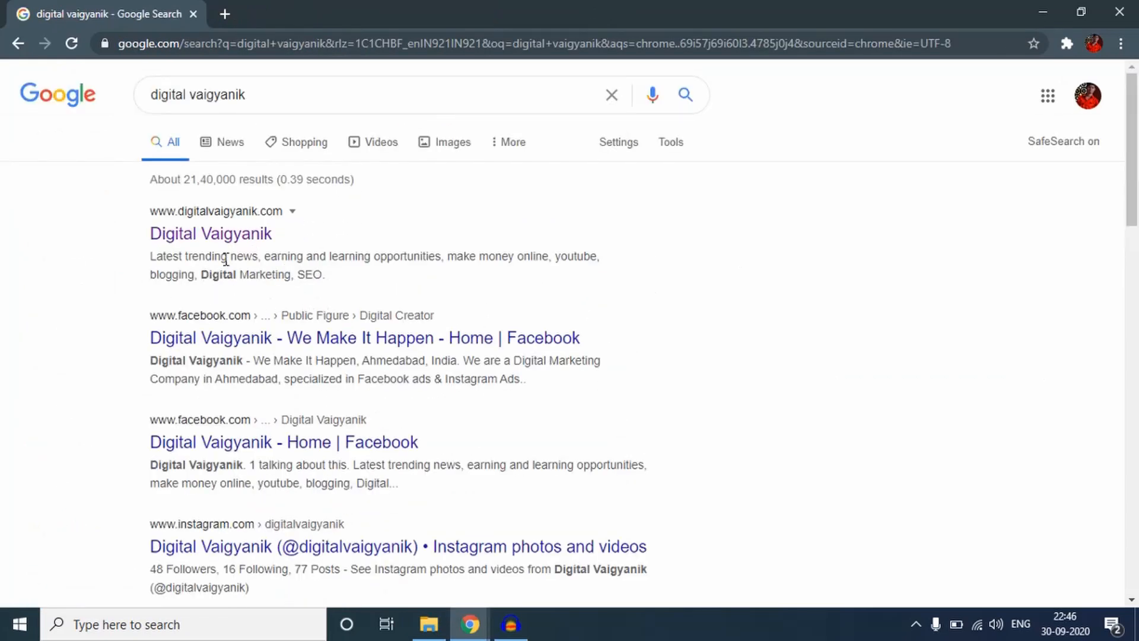
Highlight the description text of the first Digital Vaigyanik search result and return to the blog's Meta tags settings
left_click_drag(152, 257, 342, 284)
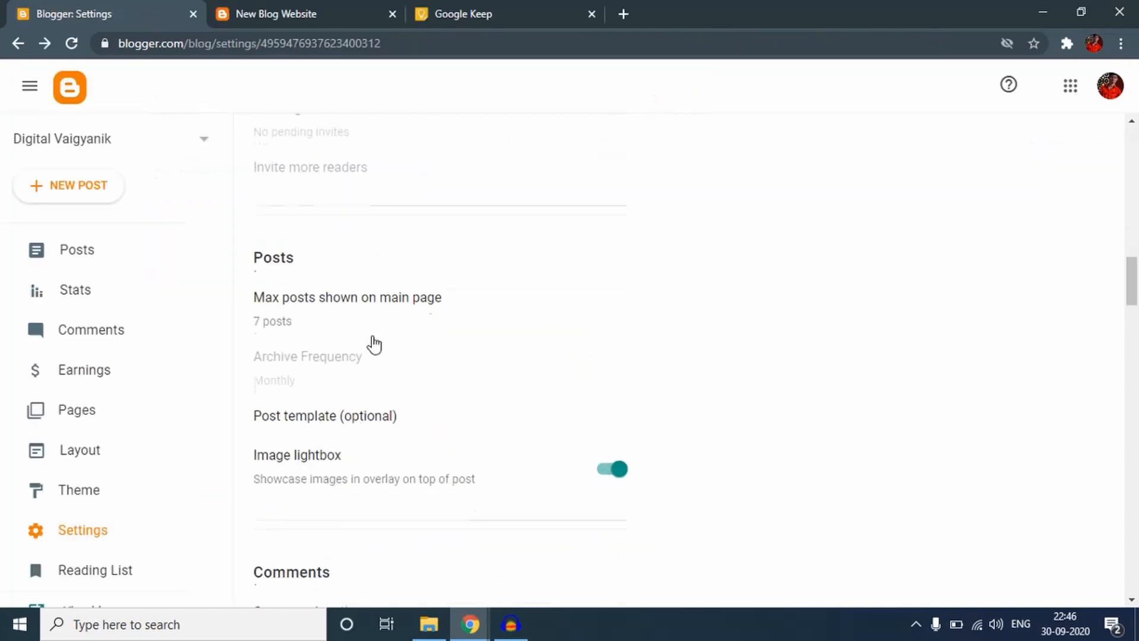
scroll(348, 325, "down", 10)
scroll(325, 313, "down", 15)
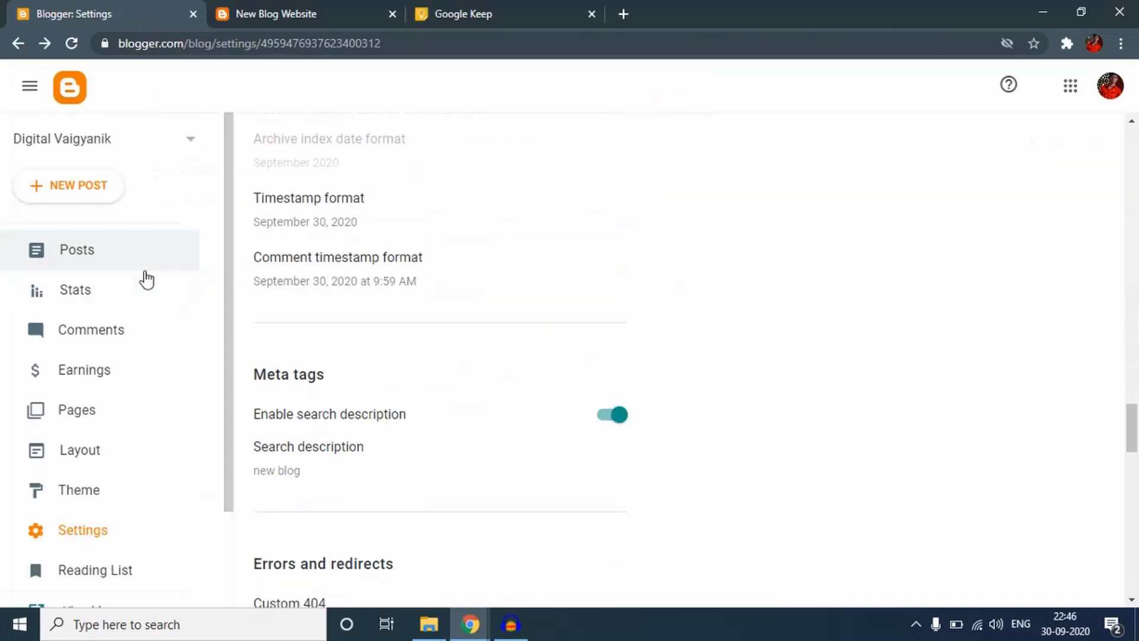
Examine the date formatting, Meta tags, and Errors and redirects settings of the blog
scroll(315, 272, "up", 3)
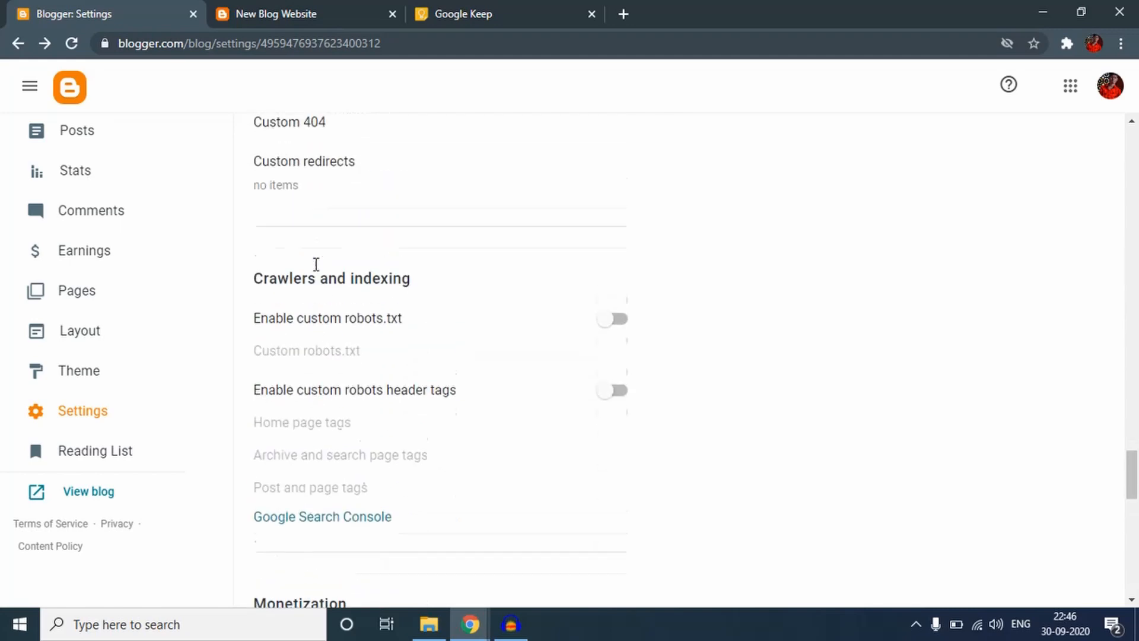
scroll(331, 262, "up", 4)
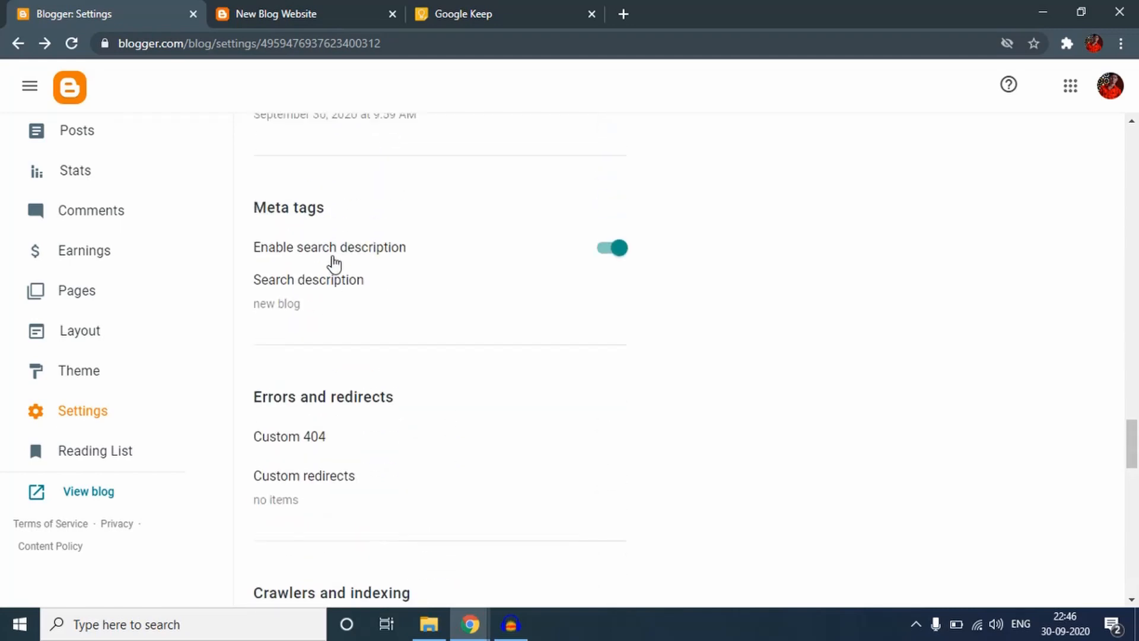
scroll(349, 259, "up", 3)
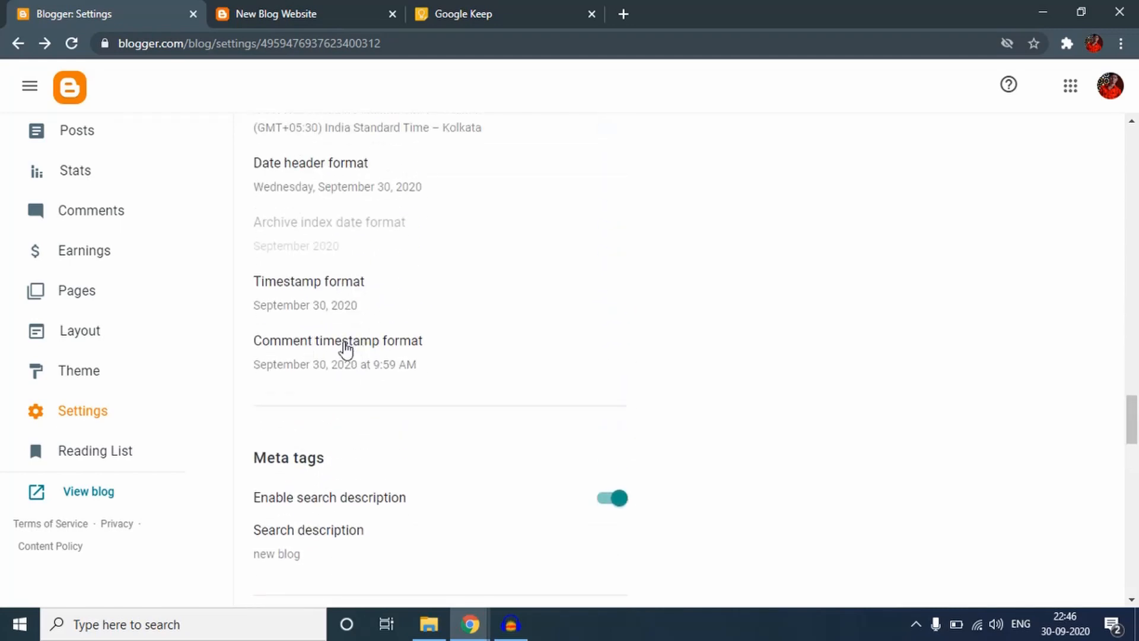
scroll(343, 326, "down", 3)
scroll(350, 270, "up", 3)
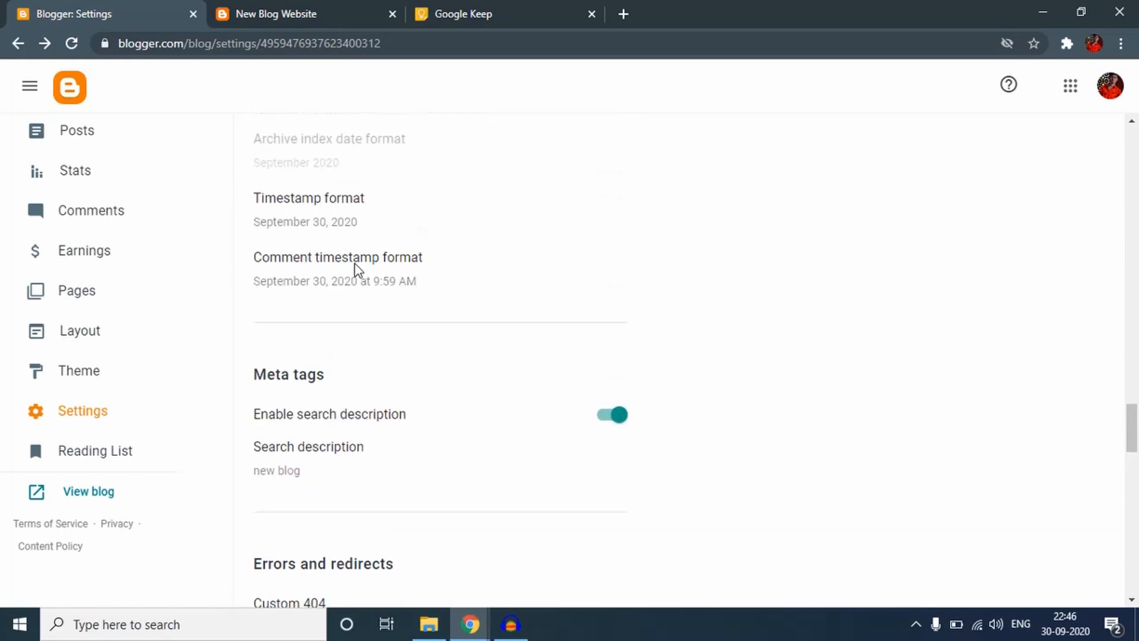
scroll(368, 268, "down", 4)
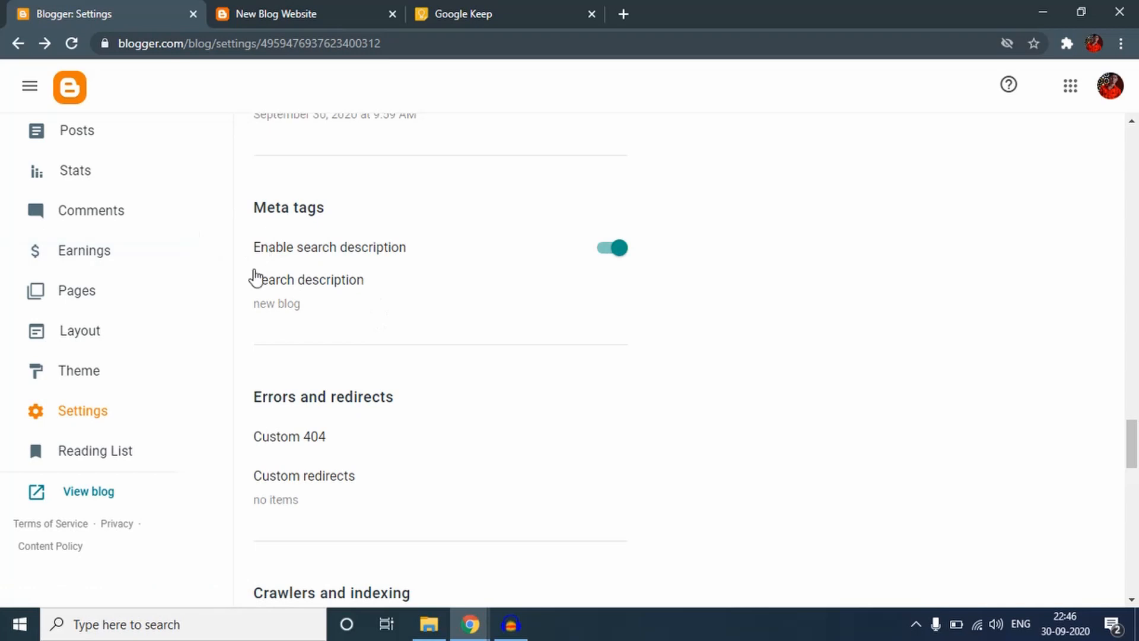
scroll(389, 266, "down", 2)
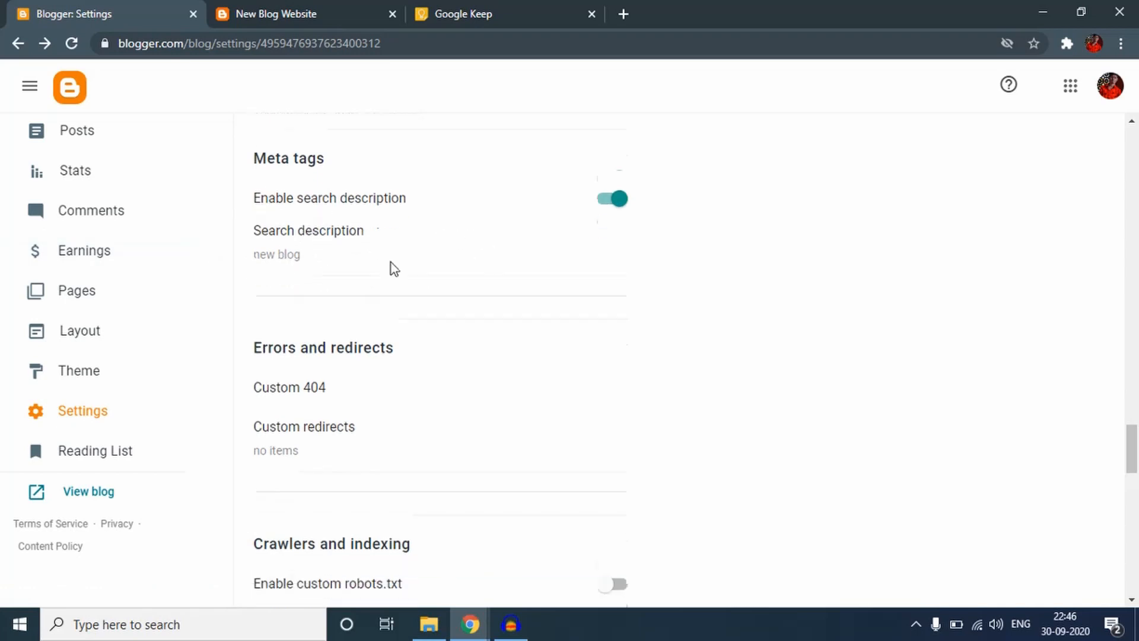
scroll(425, 219, "up", 1)
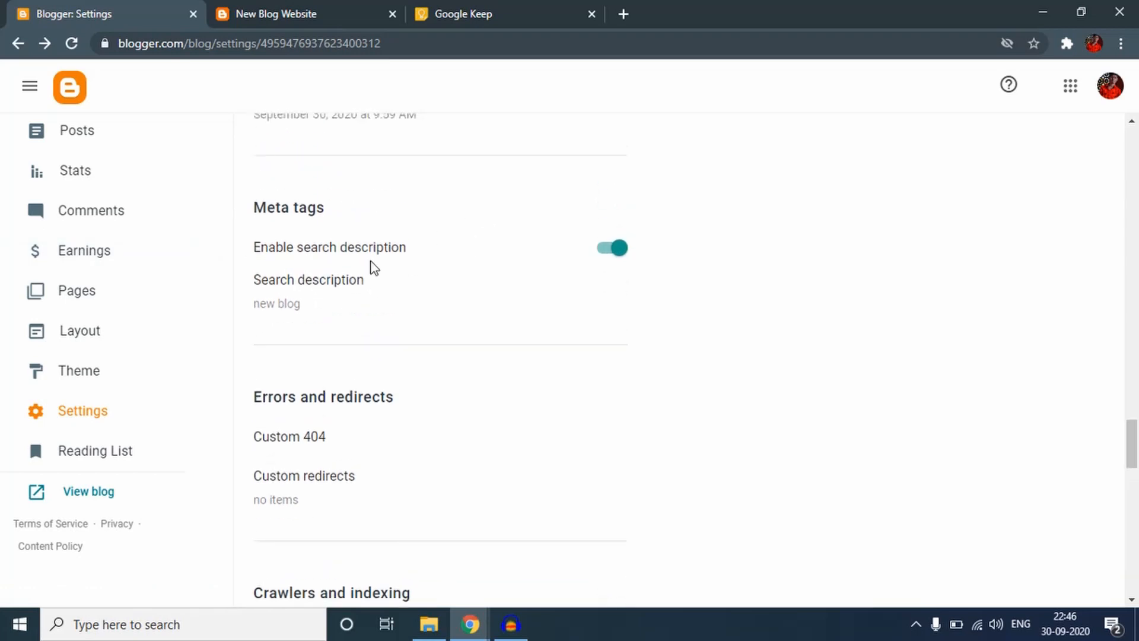
scroll(326, 287, "down", 1)
scroll(328, 294, "down", 2)
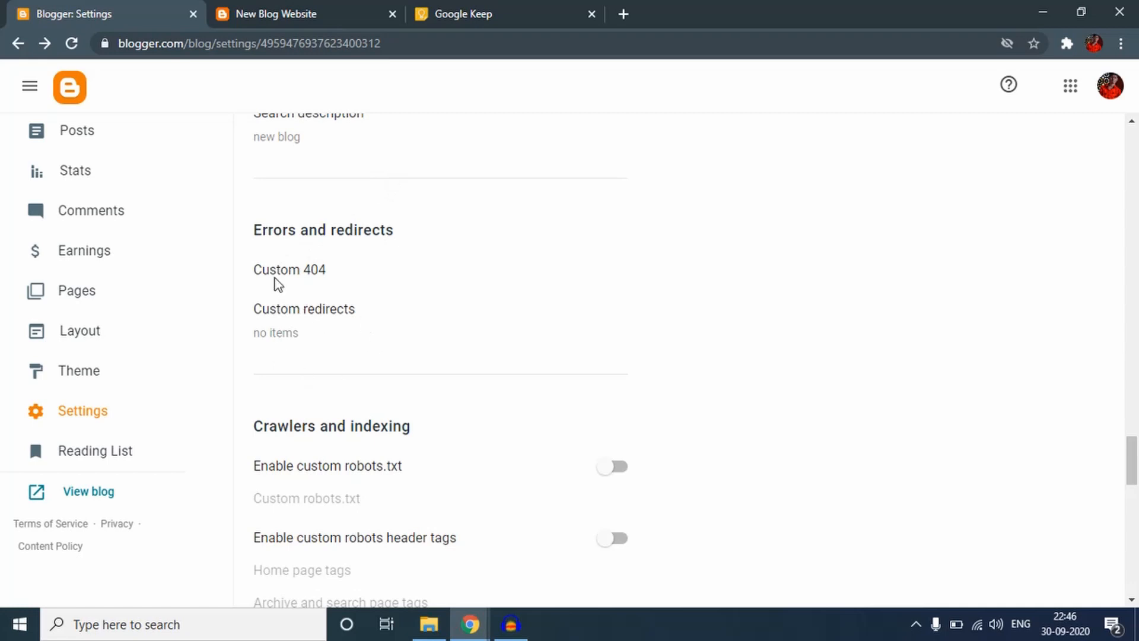
Review the Crawlers and indexing, Monetization, Manage Blog, Site feed and General settings
scroll(356, 291, "down", 3)
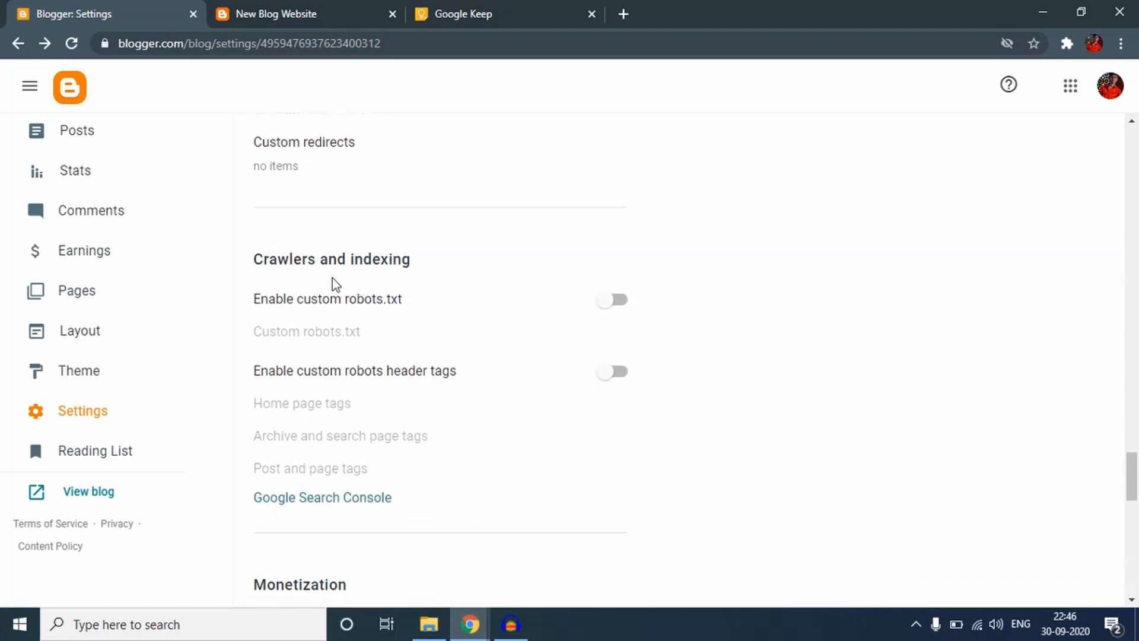
scroll(310, 229, "up", 1)
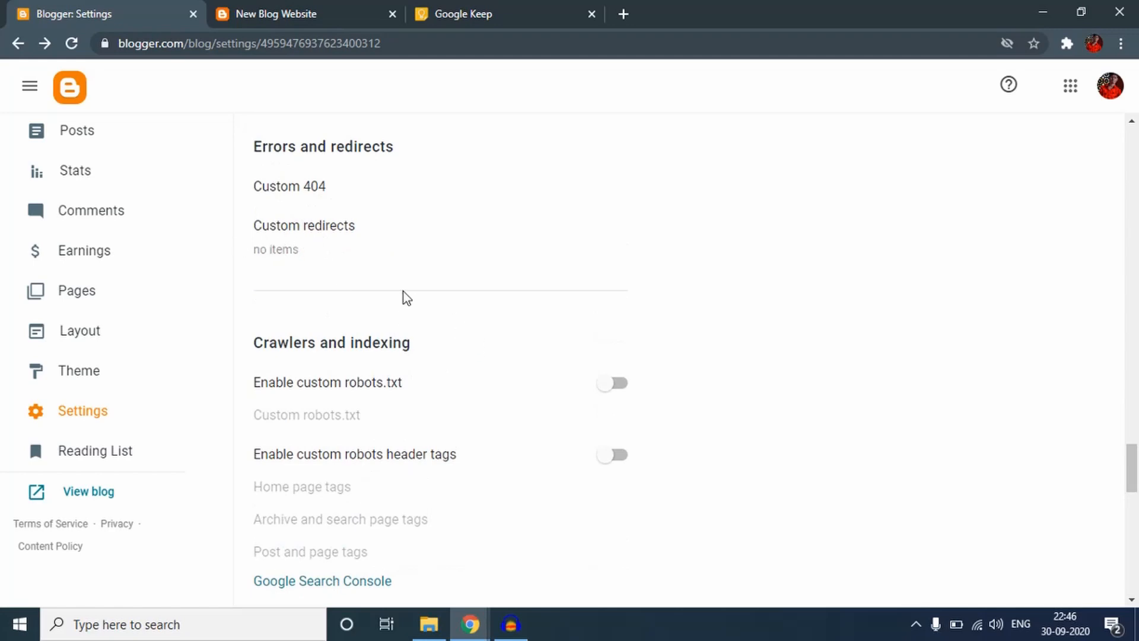
scroll(407, 275, "down", 3)
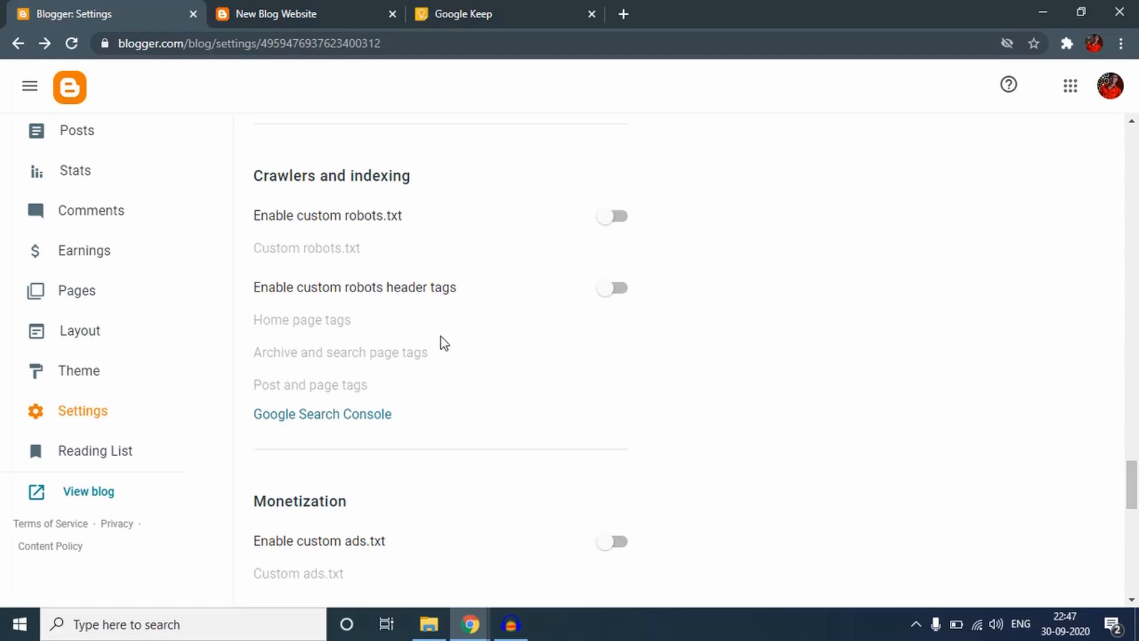
scroll(465, 358, "down", 4)
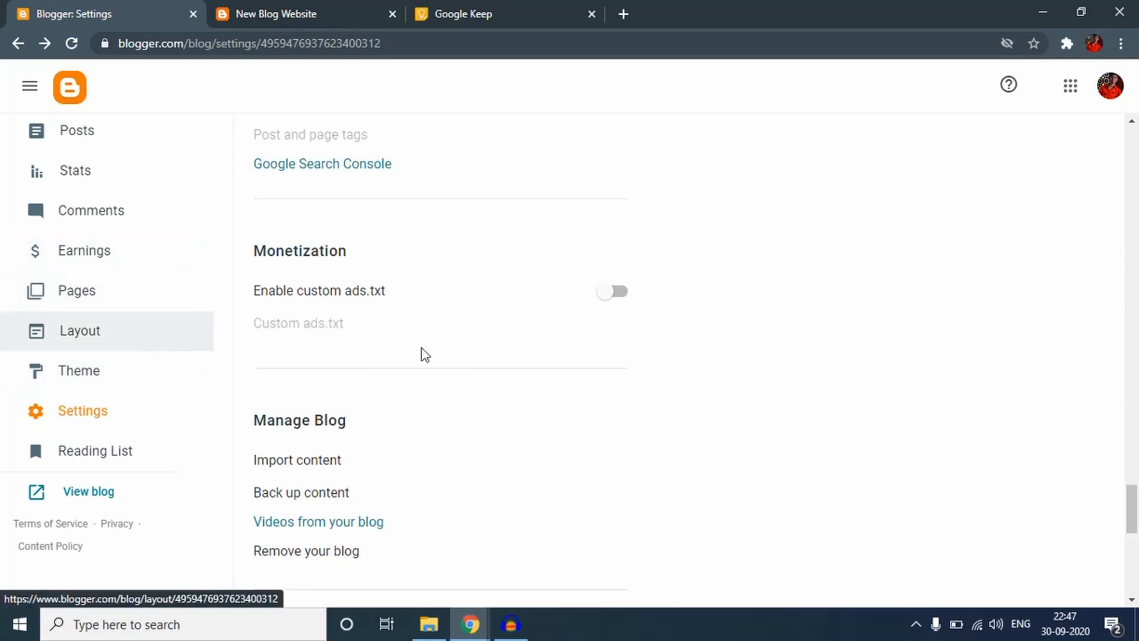
scroll(439, 304, "down", 4)
scroll(369, 272, "down", 4)
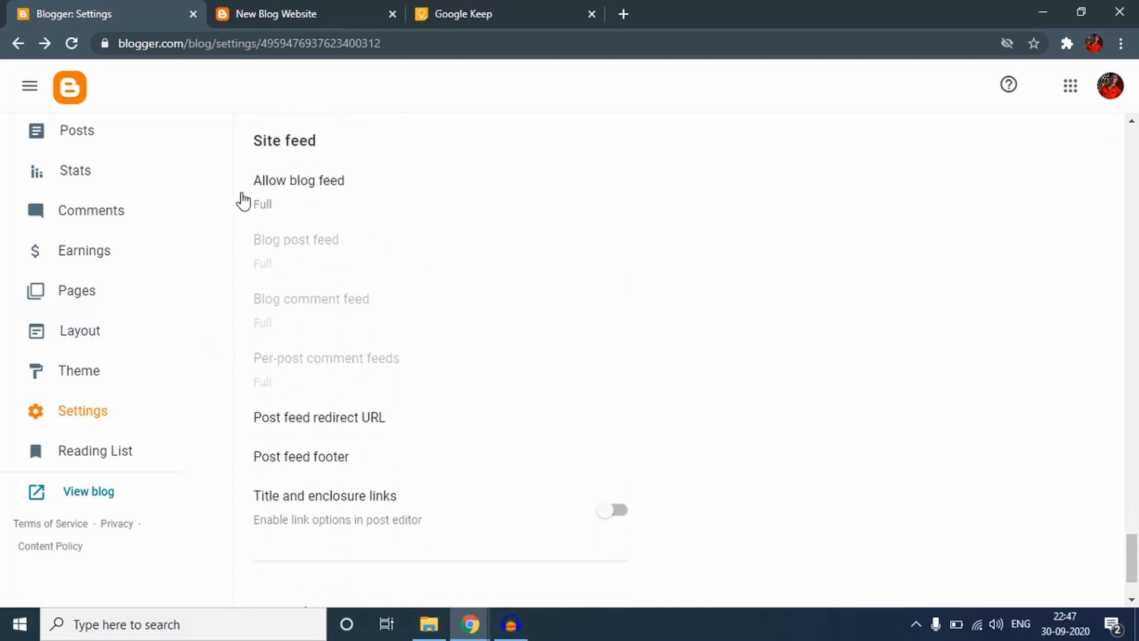
scroll(361, 246, "down", 2)
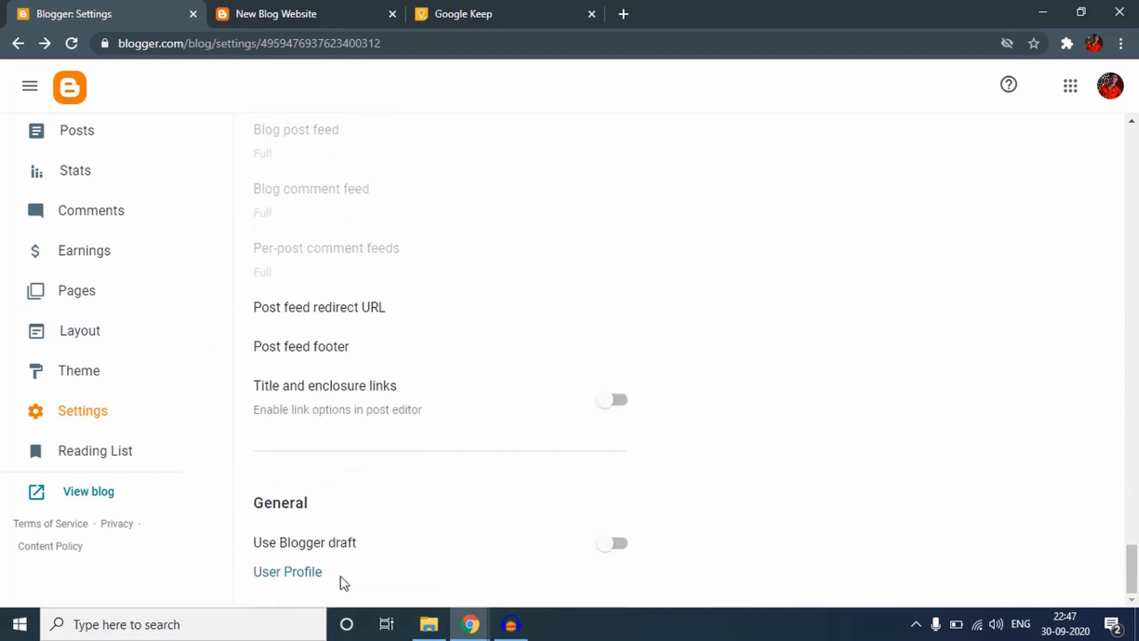
Open the blog's posts list and create a new post
scroll(625, 485, "up", 20)
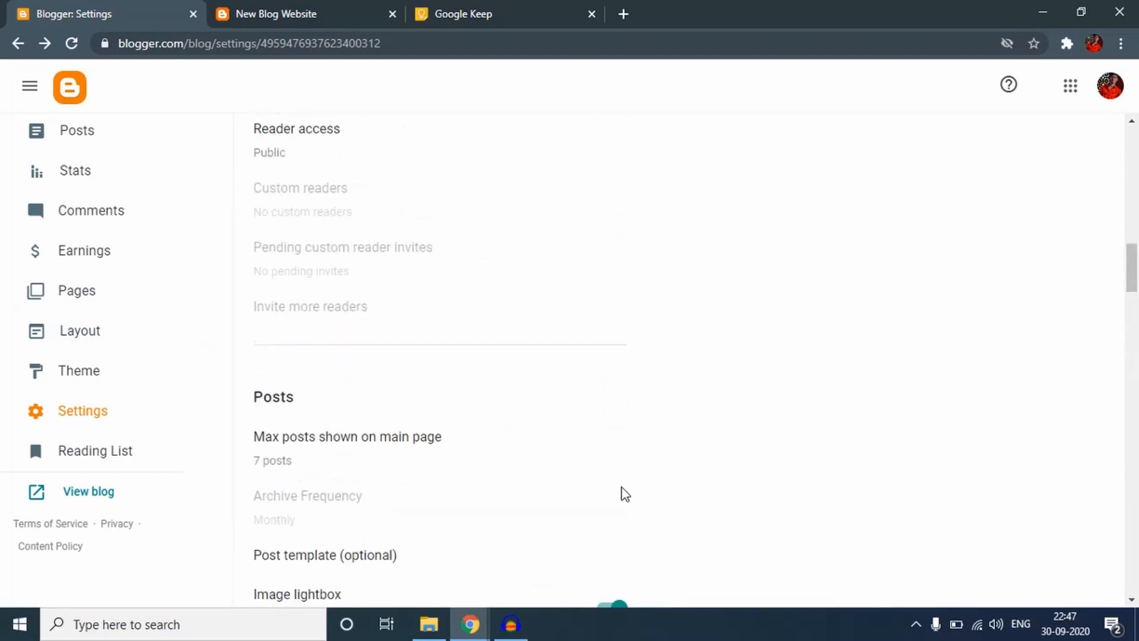
scroll(570, 502, "up", 6)
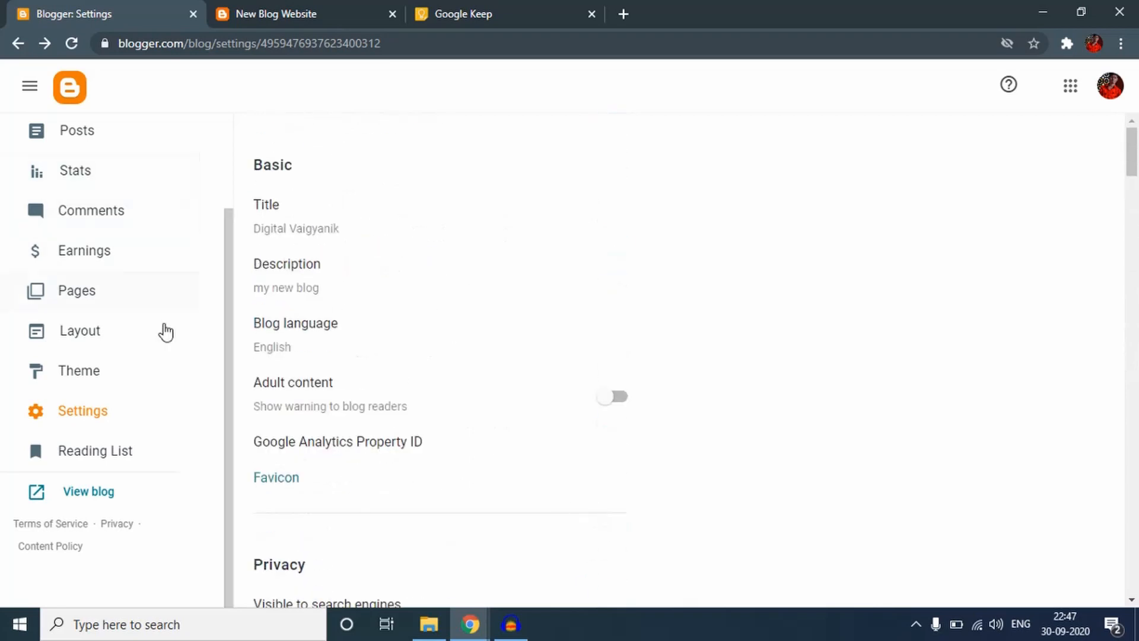
scroll(160, 326, "up", 2)
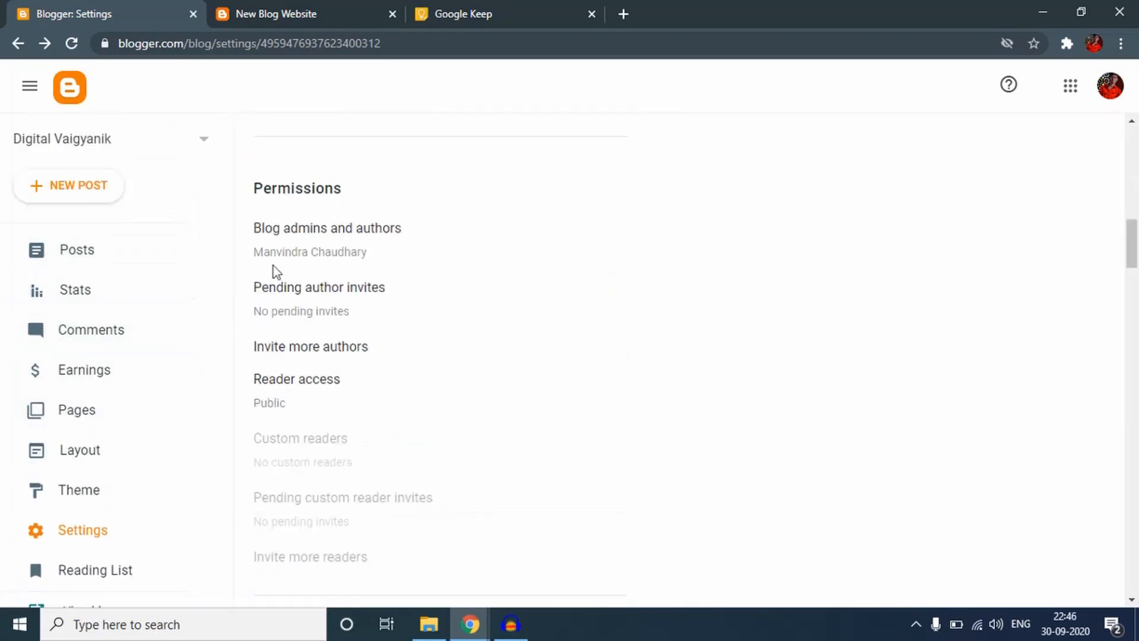
left_click(90, 261)
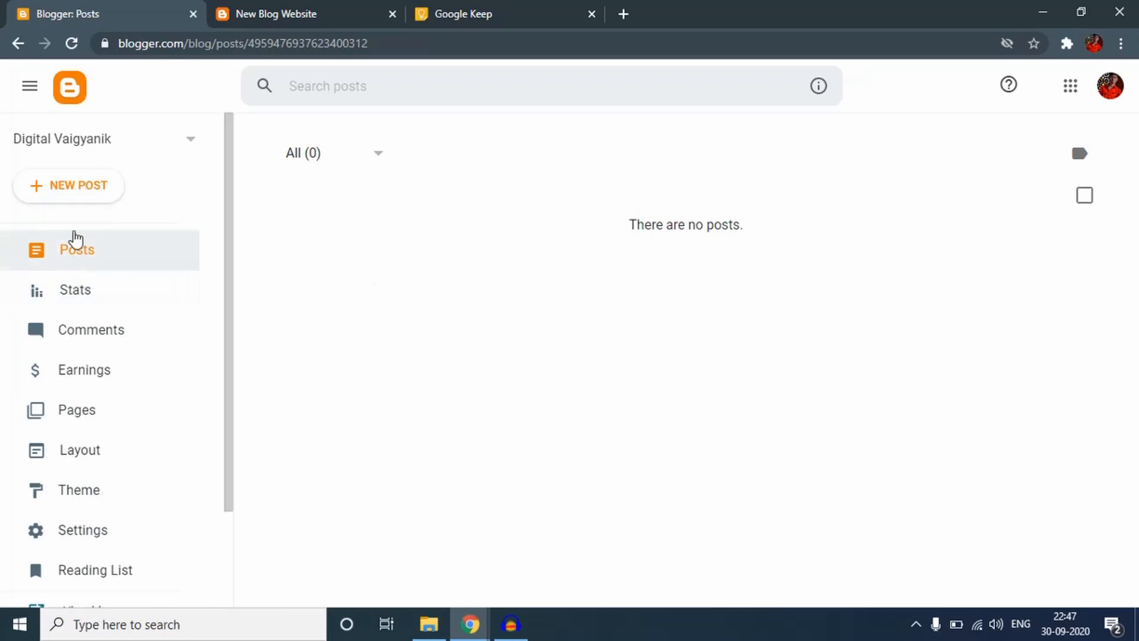
left_click(79, 200)
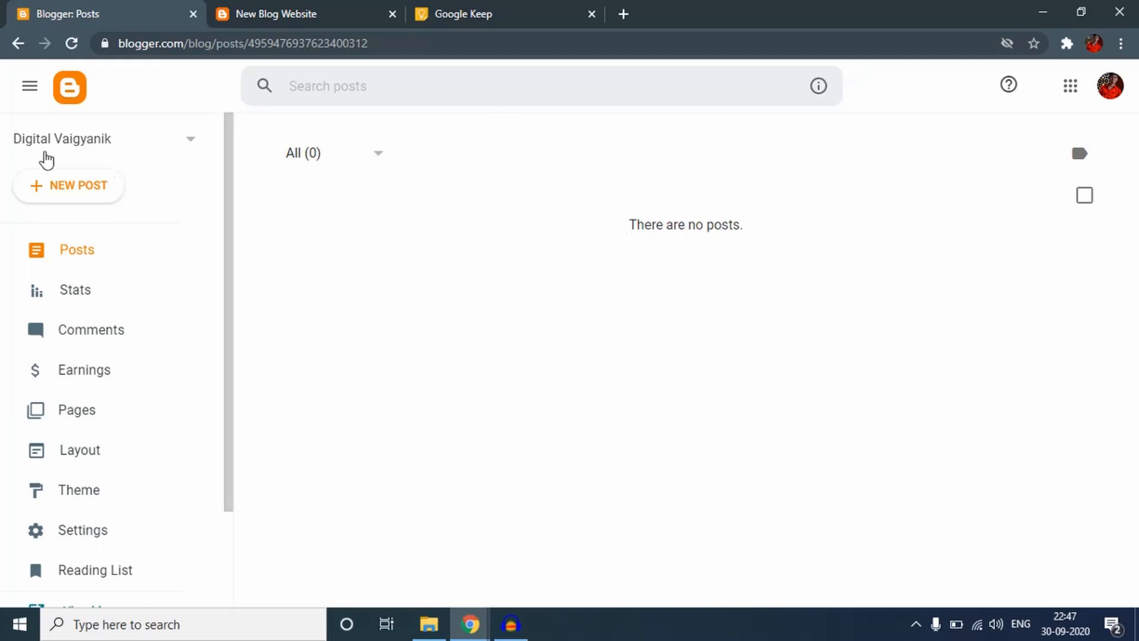
left_click(91, 180)
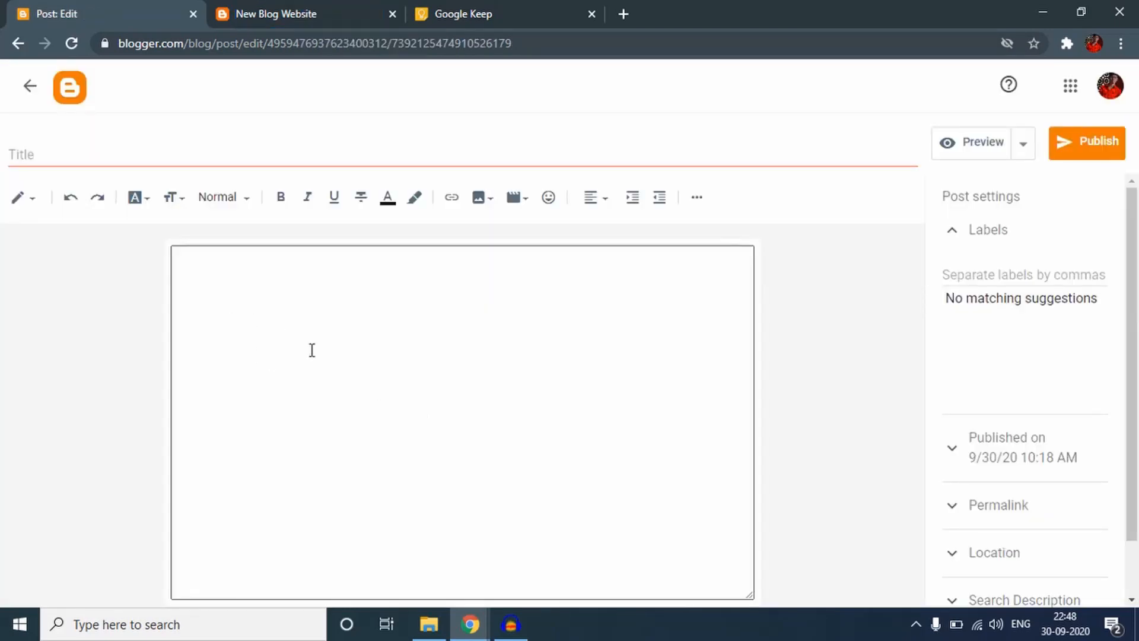
Enter "my new blog" as the title of the new post
left_click(376, 387)
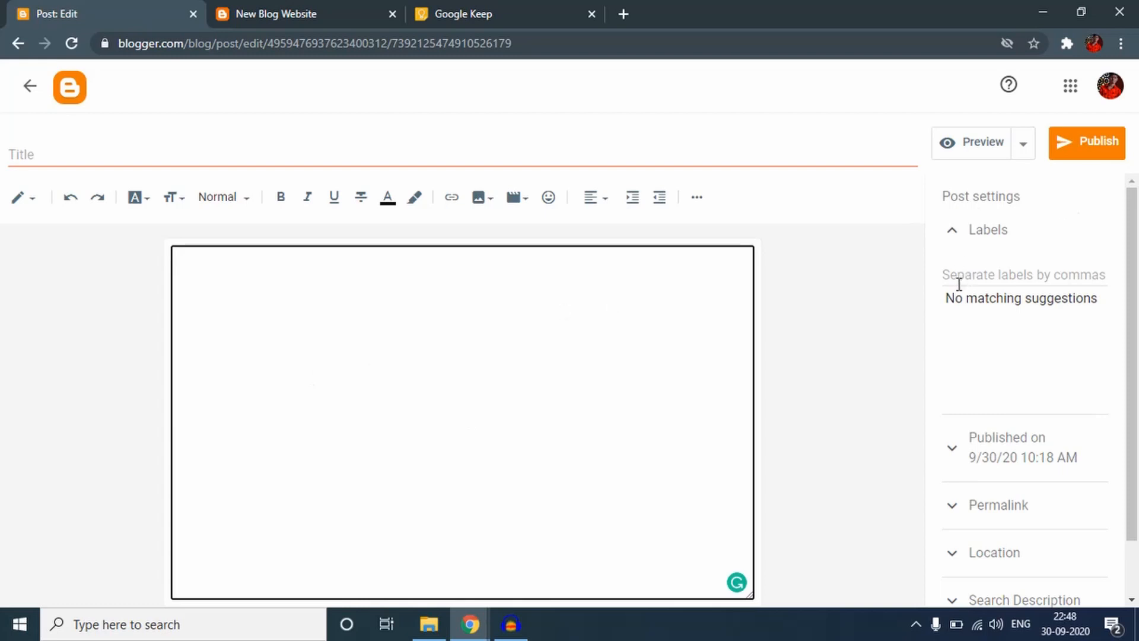
scroll(976, 333, "down", 2)
scroll(981, 348, "up", 2)
left_click(155, 152)
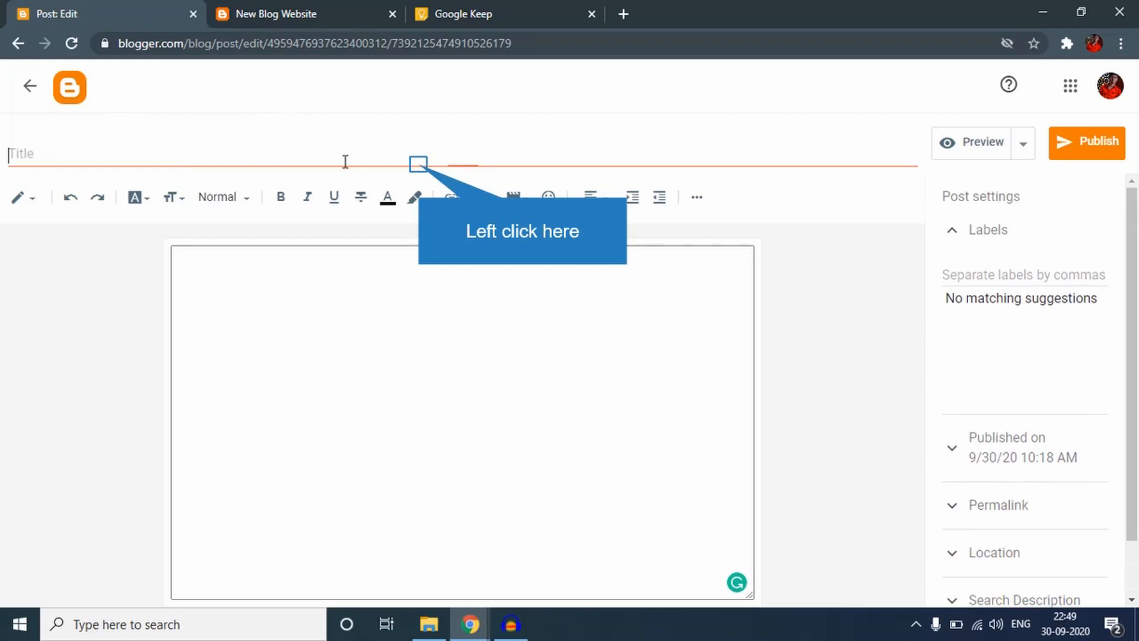
left_click(419, 164)
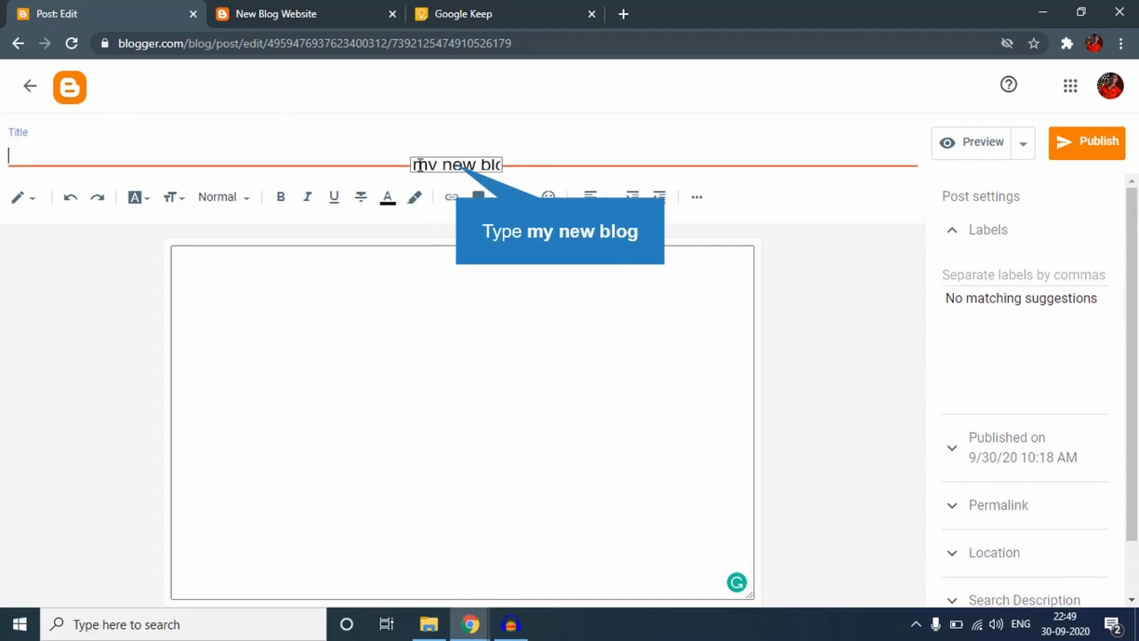
type("my new blog")
Write a greeting introducing the author by name in the post body, and view the available heading and paragraph styles
left_click(418, 332)
type("hi")
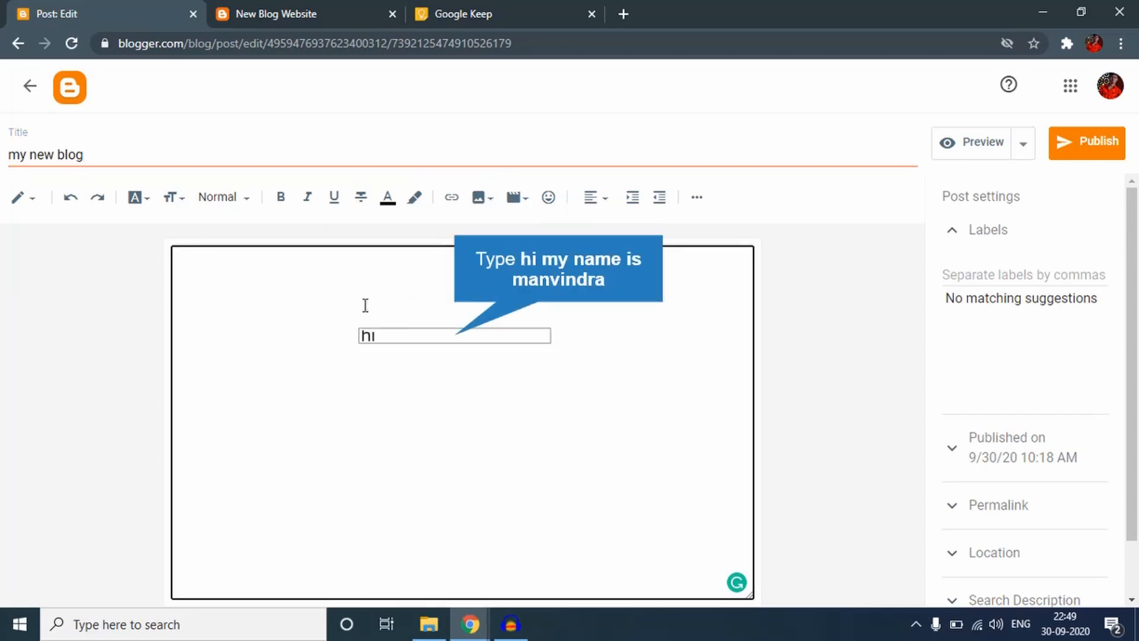
type(" my name is manv")
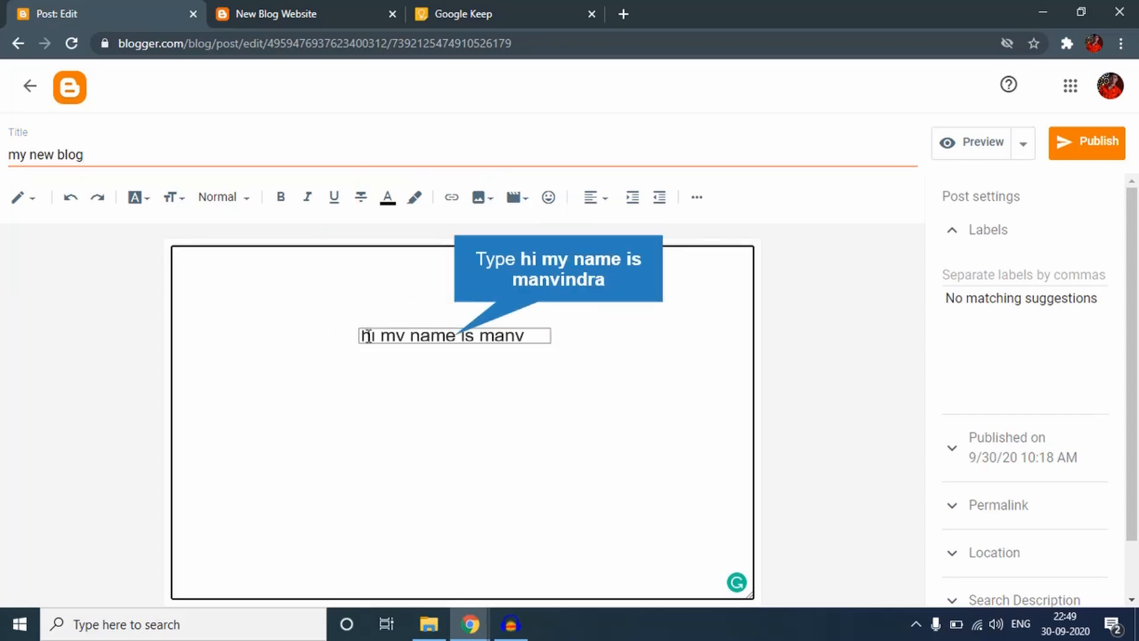
type("indra")
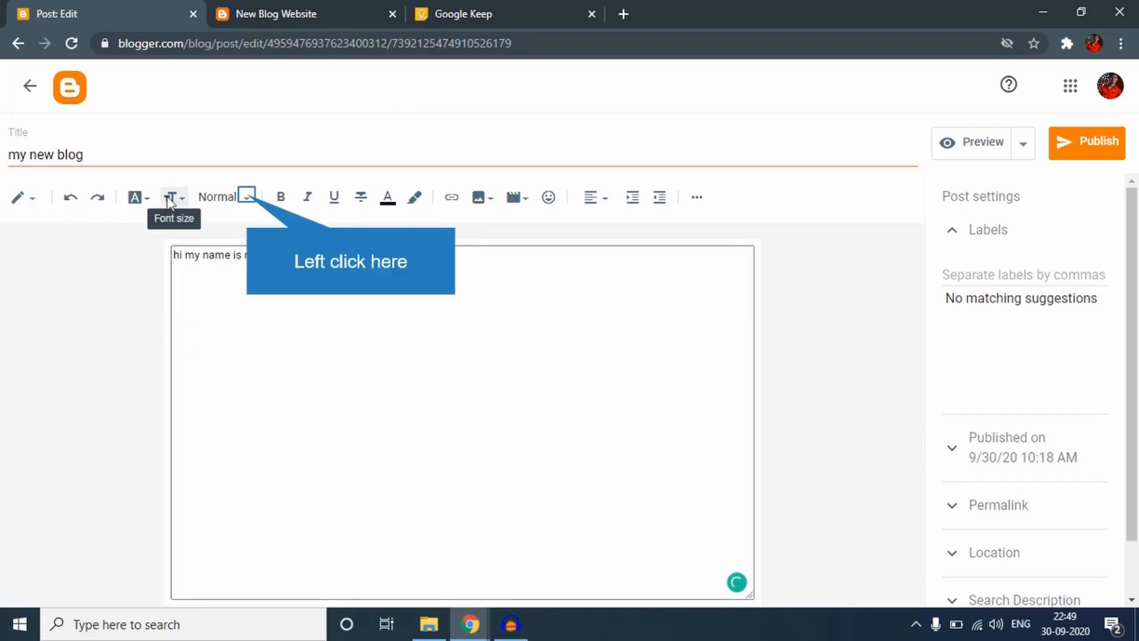
left_click(246, 197)
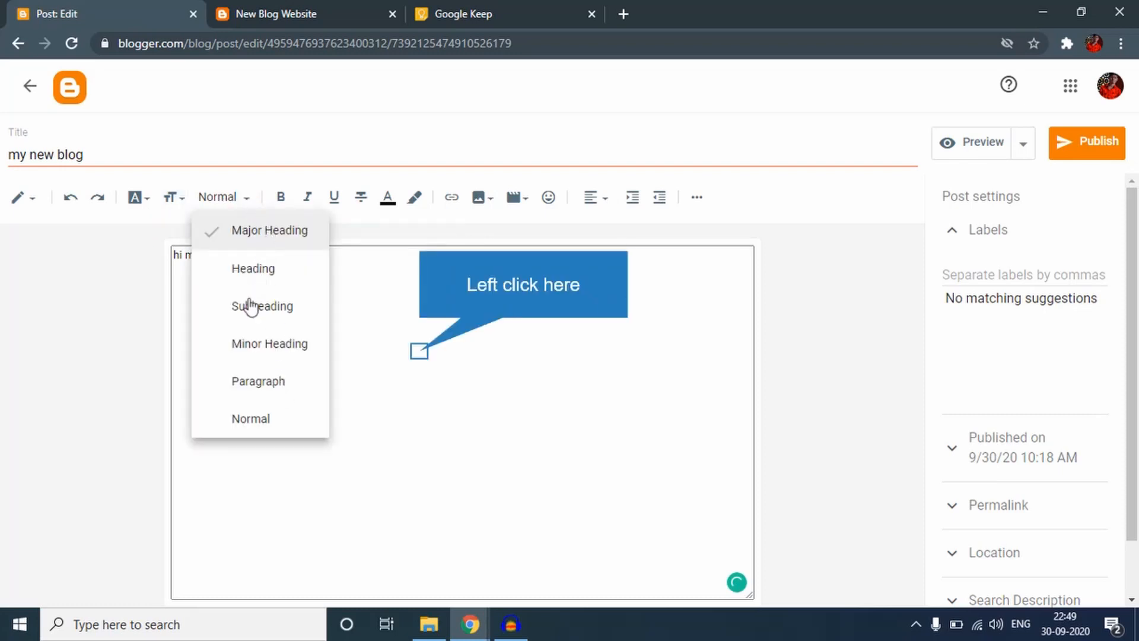
left_click(417, 351)
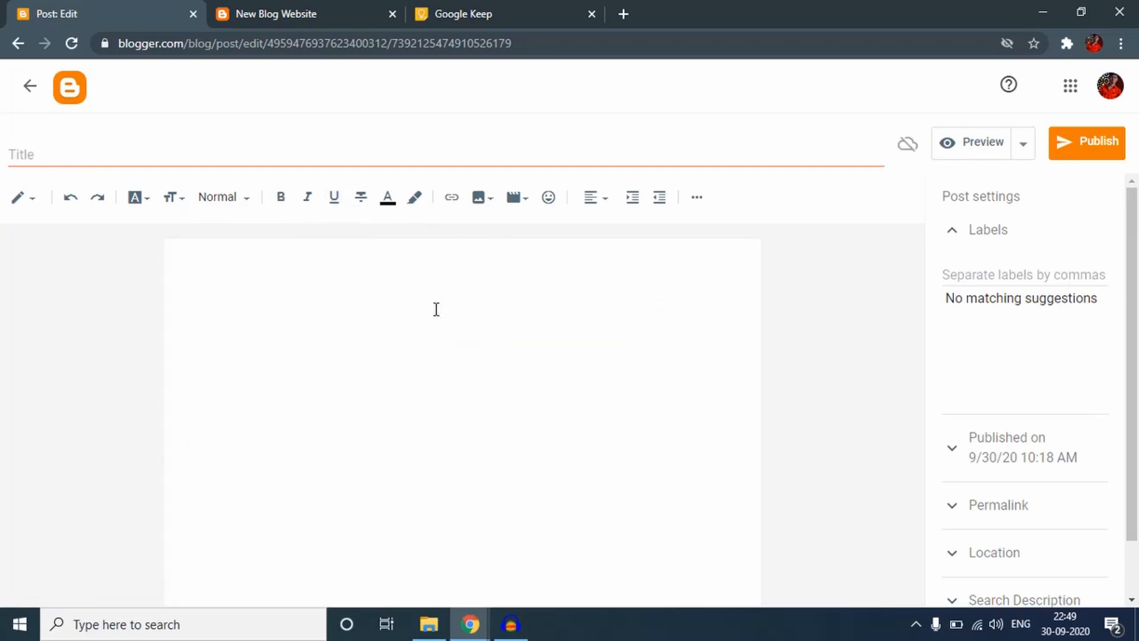
Fill the empty post body with the placeholder text "wayve8na mrevqbu3cyetxfy23hyuyFEWW"
left_click(425, 343)
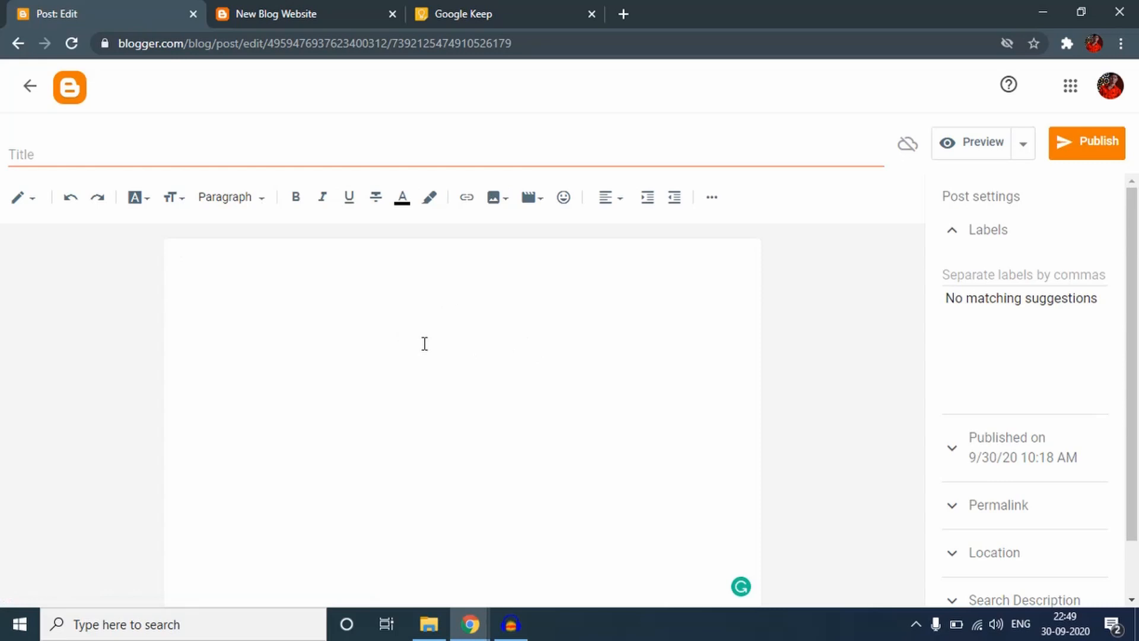
type("8na mrevqbu3cyetXFY23")
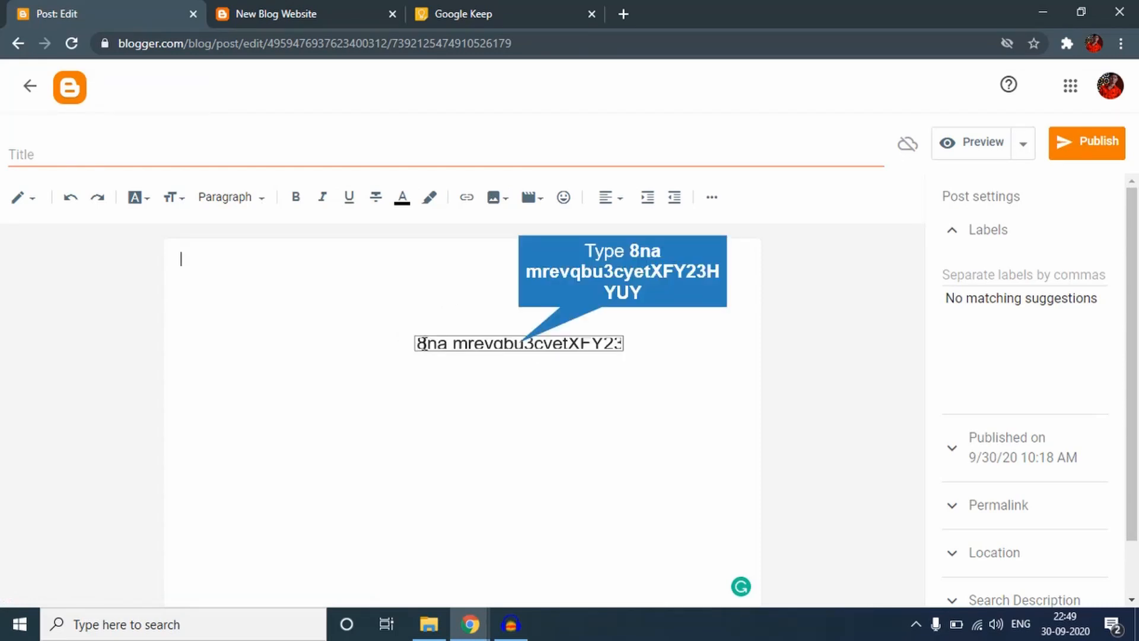
type("HYUYFEWW")
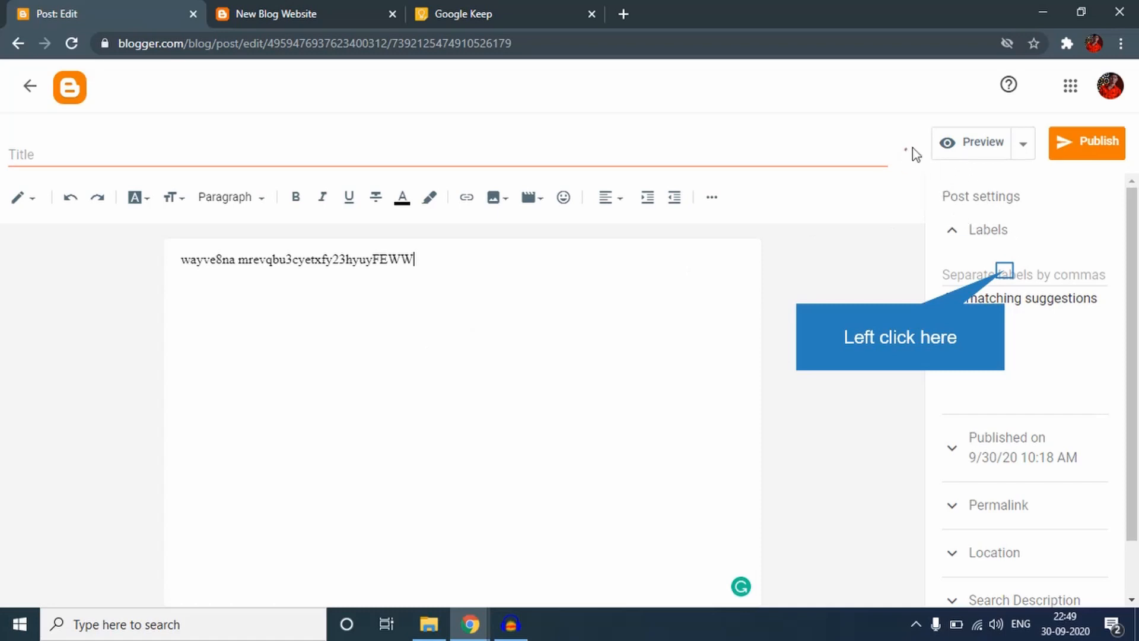
Add the labels "NEW, BLOG, SEO" to the post, removing the stray trailing character
left_click(1005, 274)
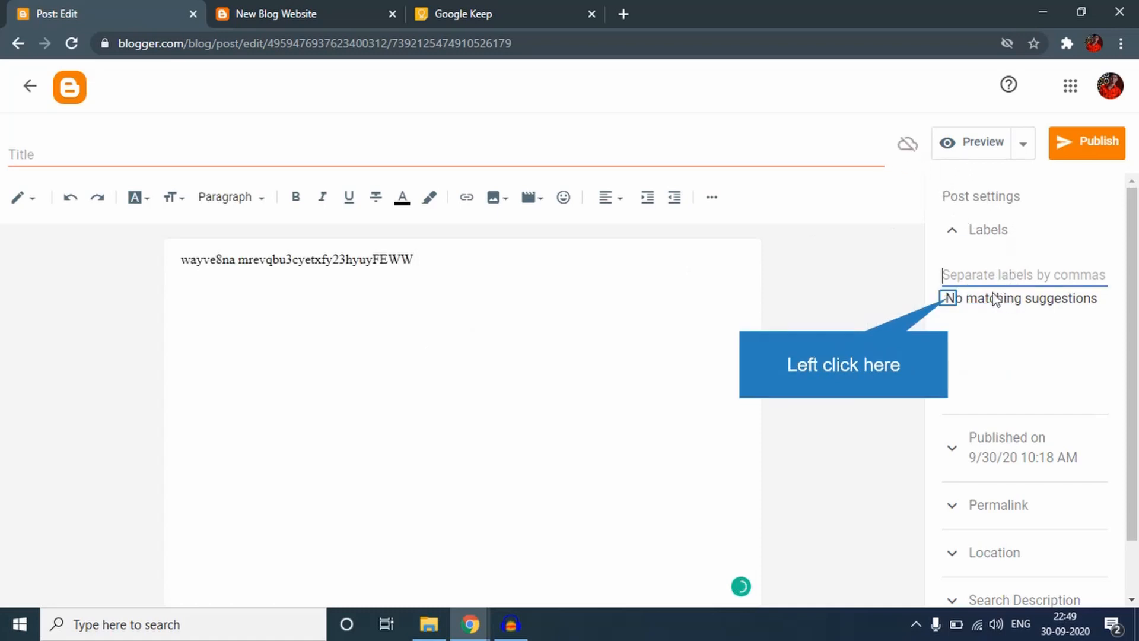
left_click(949, 298)
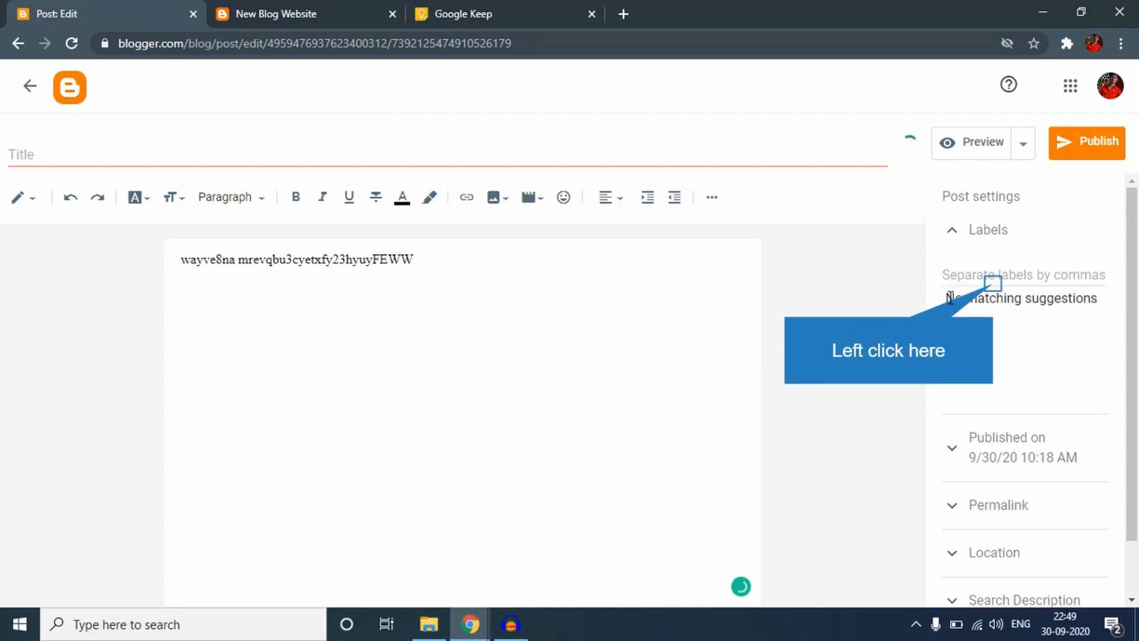
left_click(991, 277)
type("N")
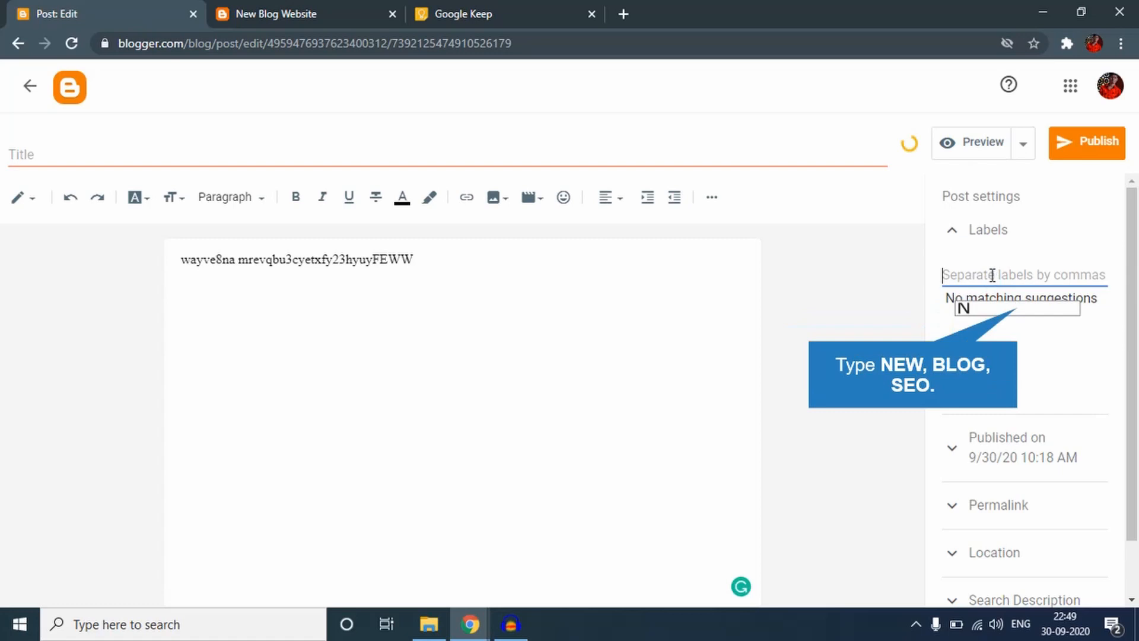
type("EW, BLOG, SEO,")
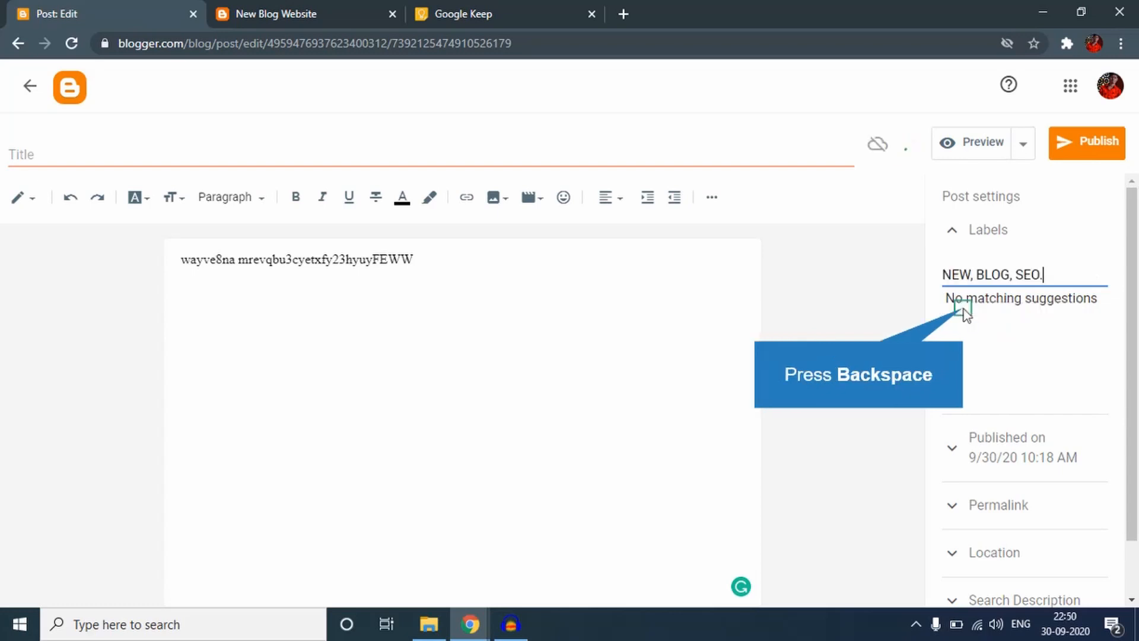
key("BackSpace")
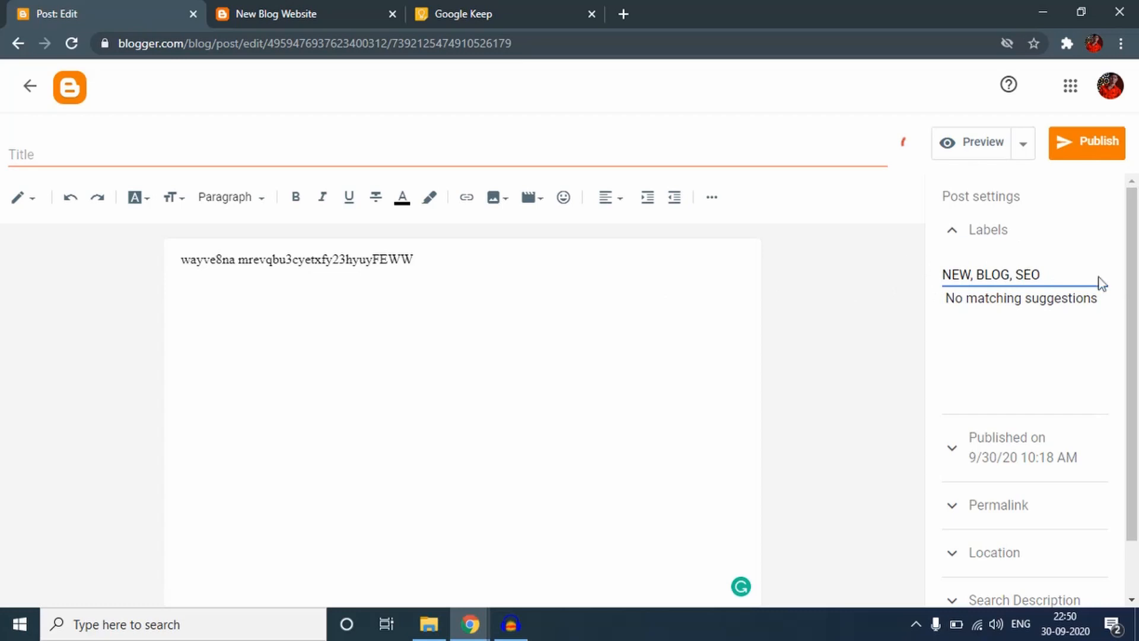
Set the post's publication date to Automatic in the post settings
scroll(1089, 309, "down", 2)
scroll(998, 255, "up", 2)
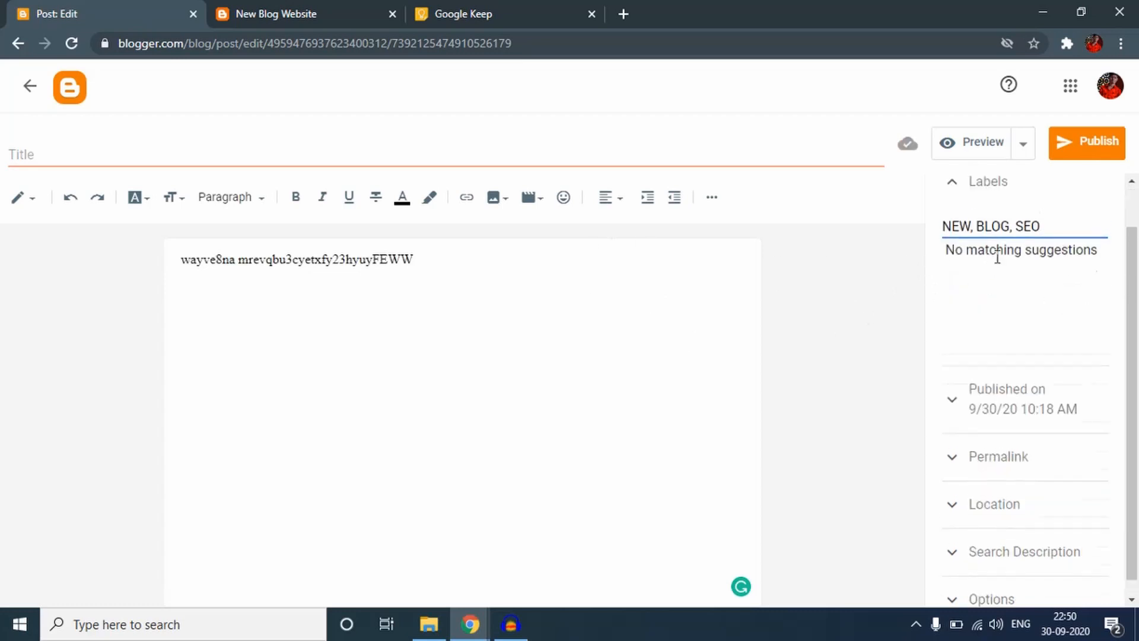
scroll(979, 372, "down", 2)
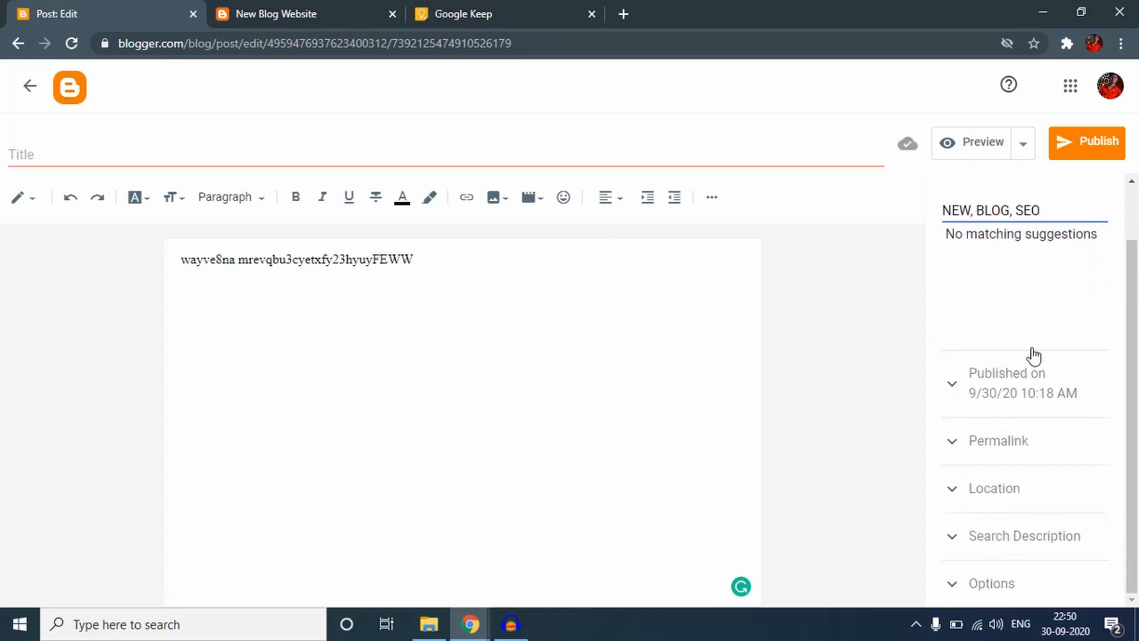
left_click(964, 391)
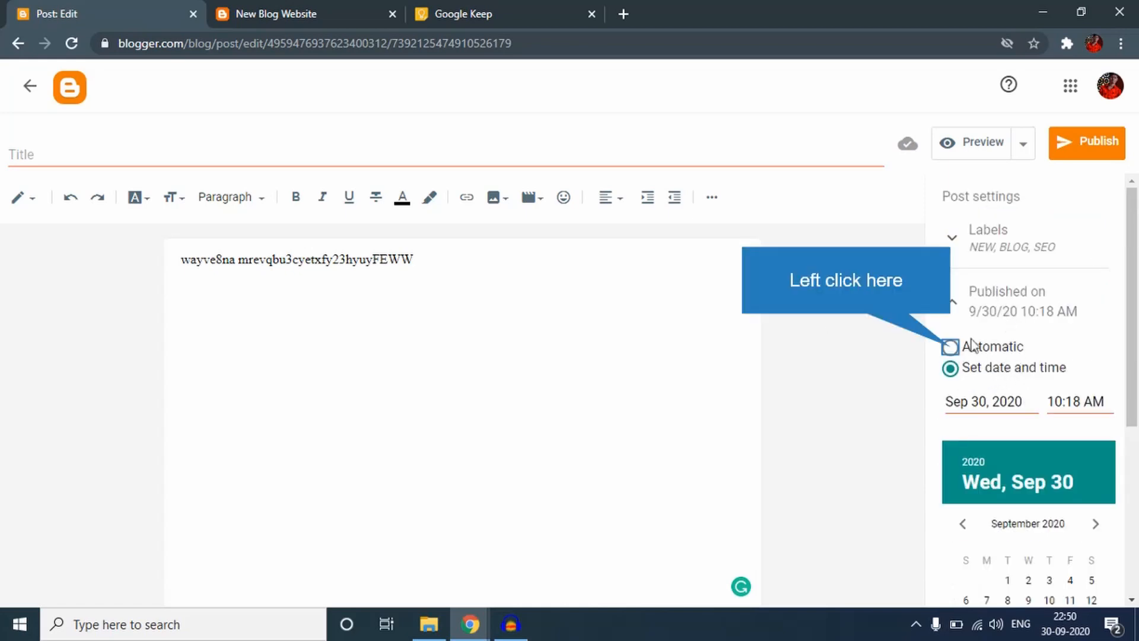
left_click(950, 347)
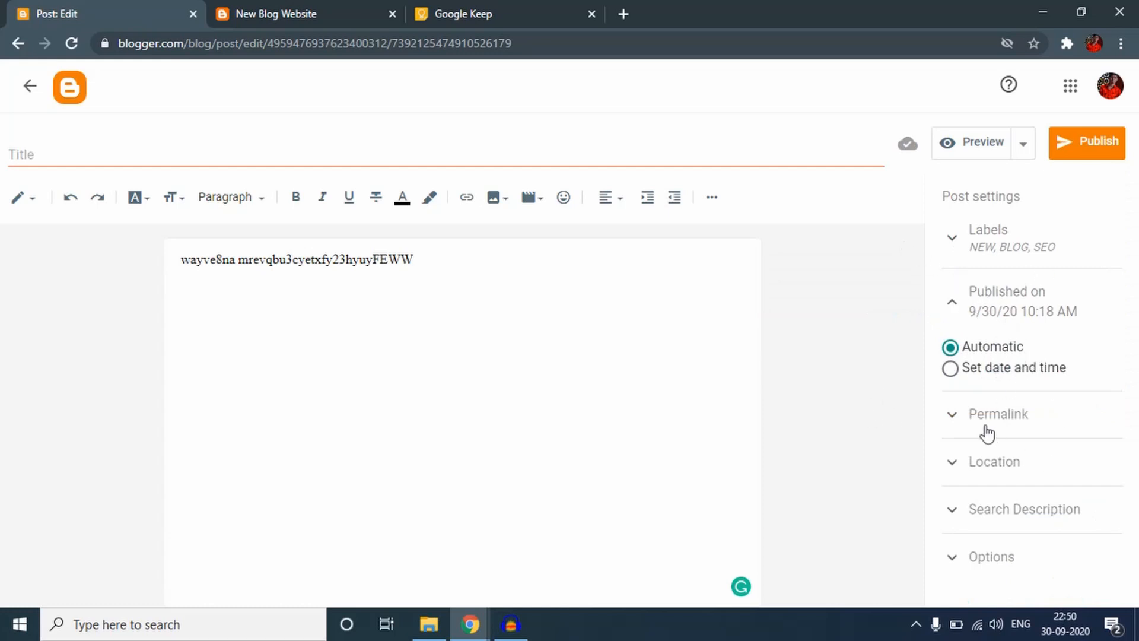
Expand the post's permalink settings and enter "MY NEW BLOG" as the post title
left_click(1031, 414)
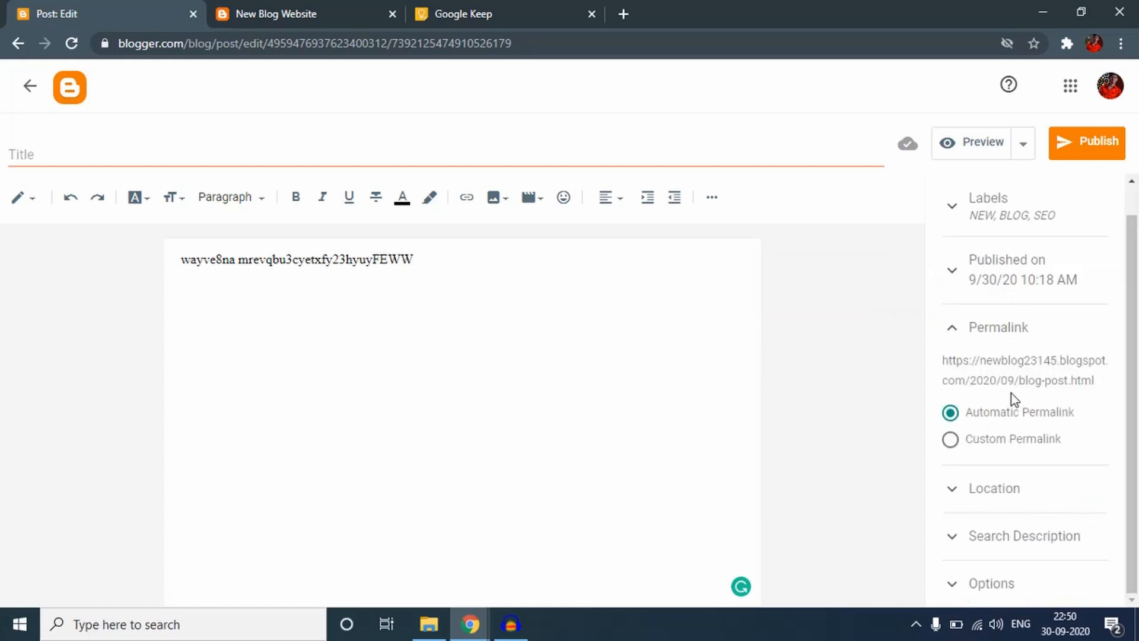
left_click(22, 152)
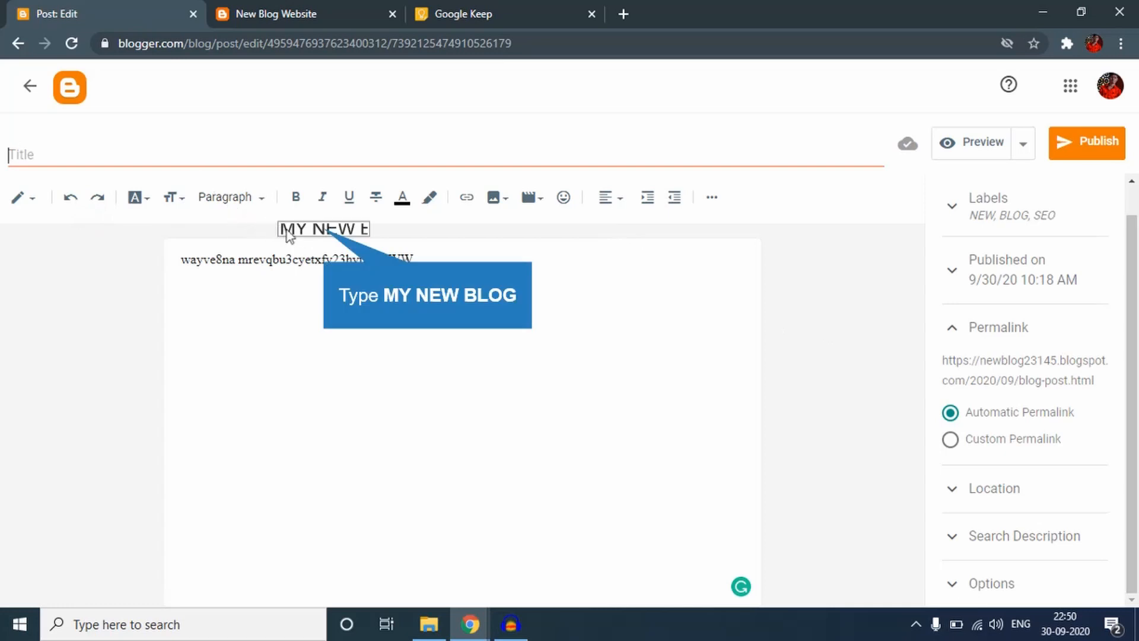
type("MY NEW BLOG")
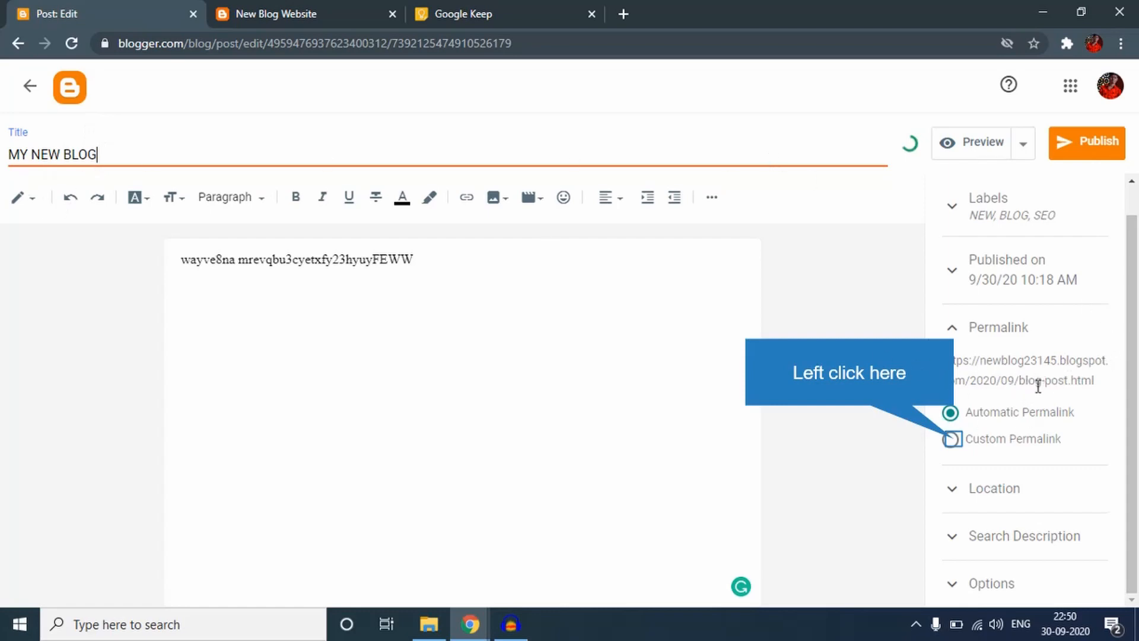
Try the custom permalink "MY-NEW-BLOG" for the post, and return to the automatic permalink
left_click(951, 439)
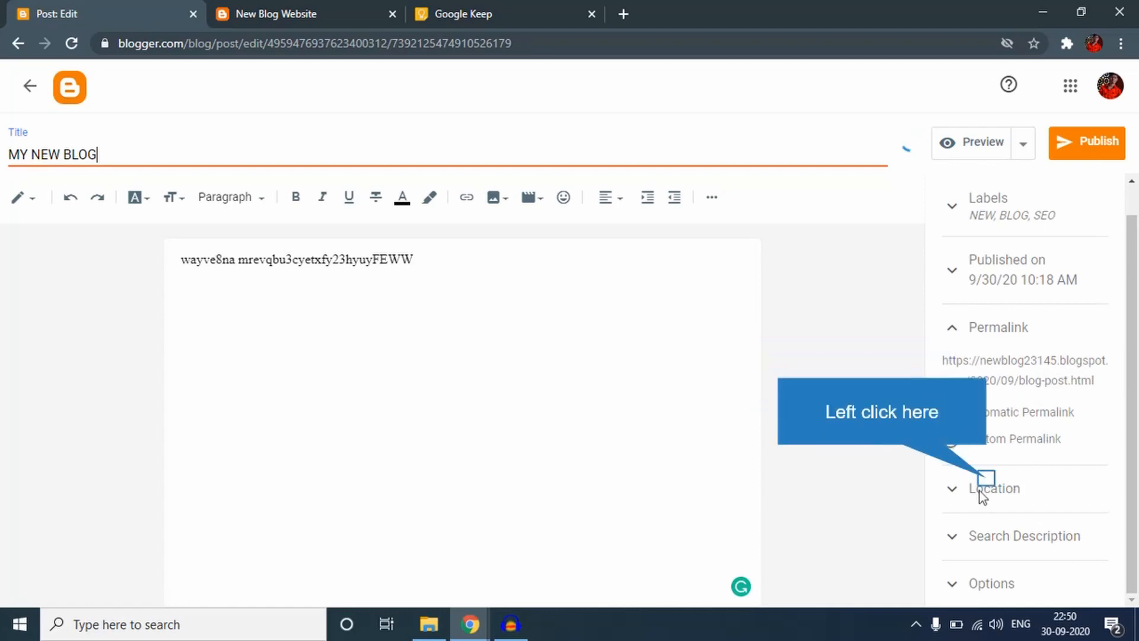
left_click(992, 478)
type("MY")
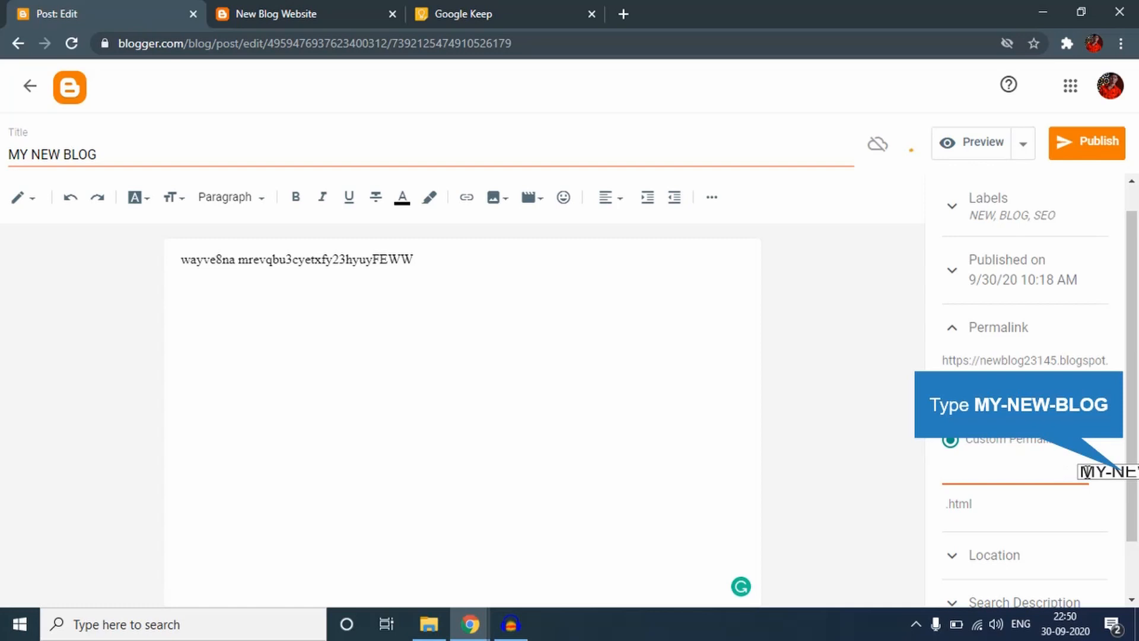
type("-NEW-BLOG")
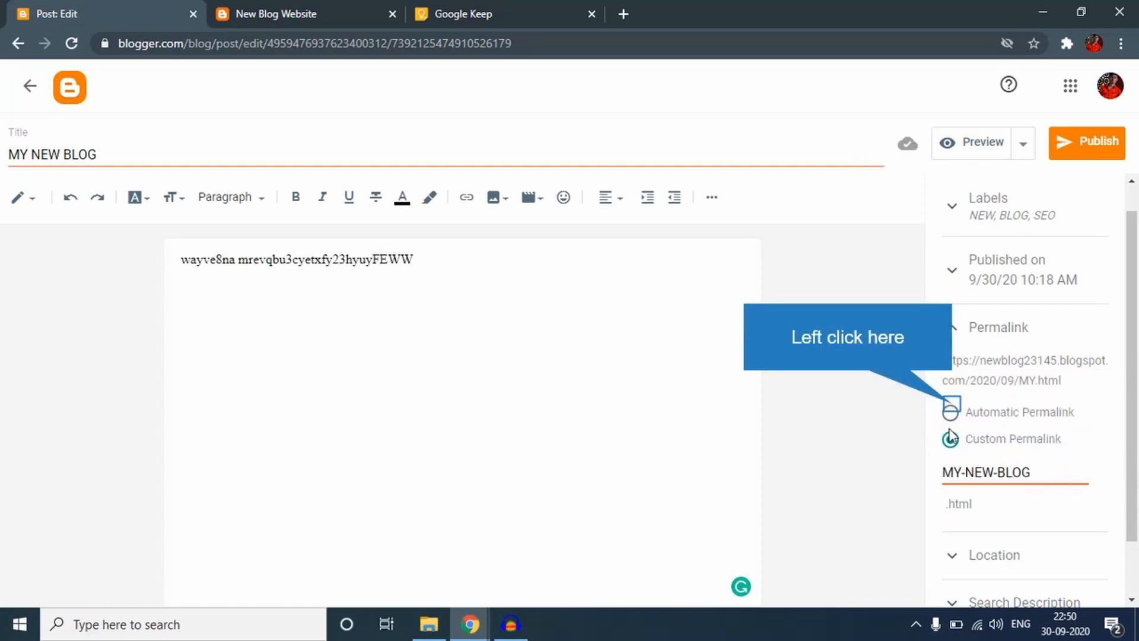
left_click(980, 413)
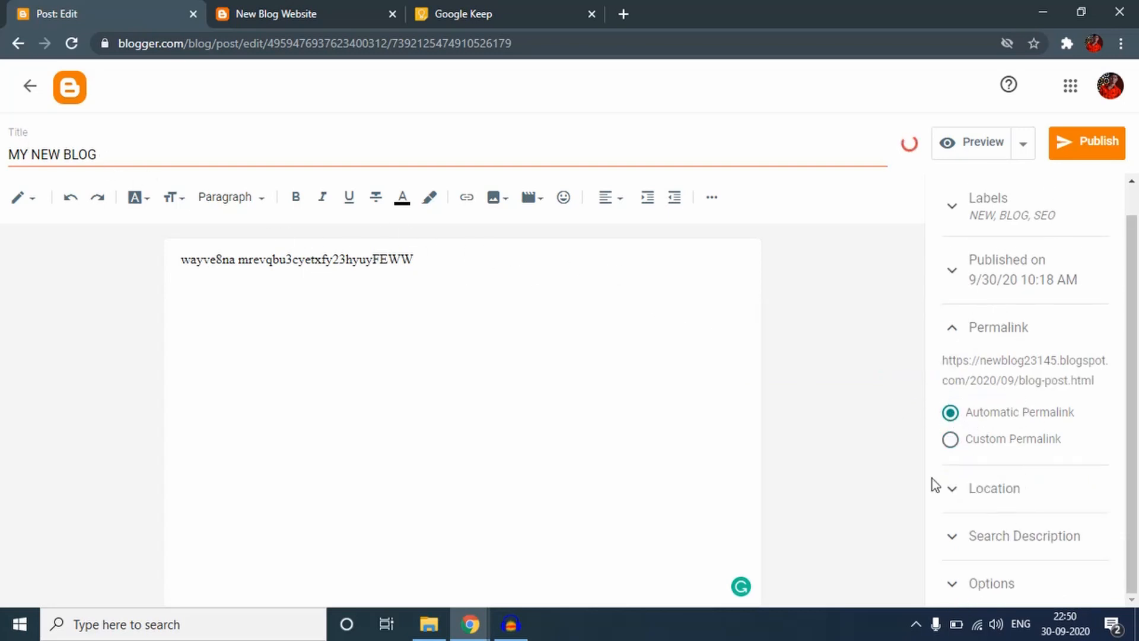
View the post's location settings and open its search description field
left_click(1002, 343)
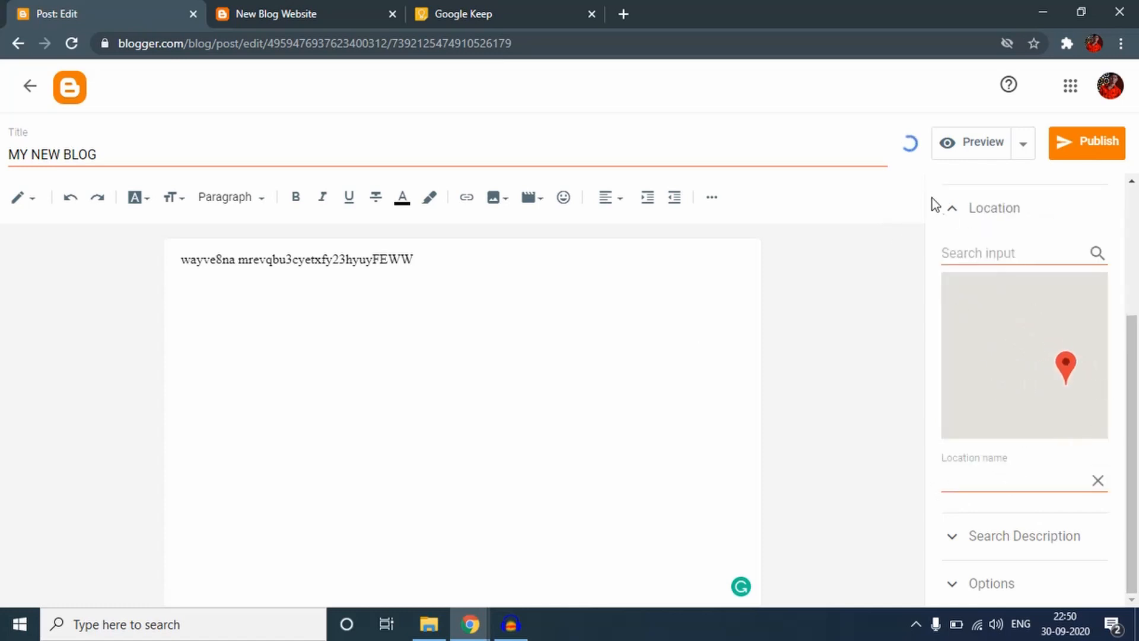
left_click(994, 208)
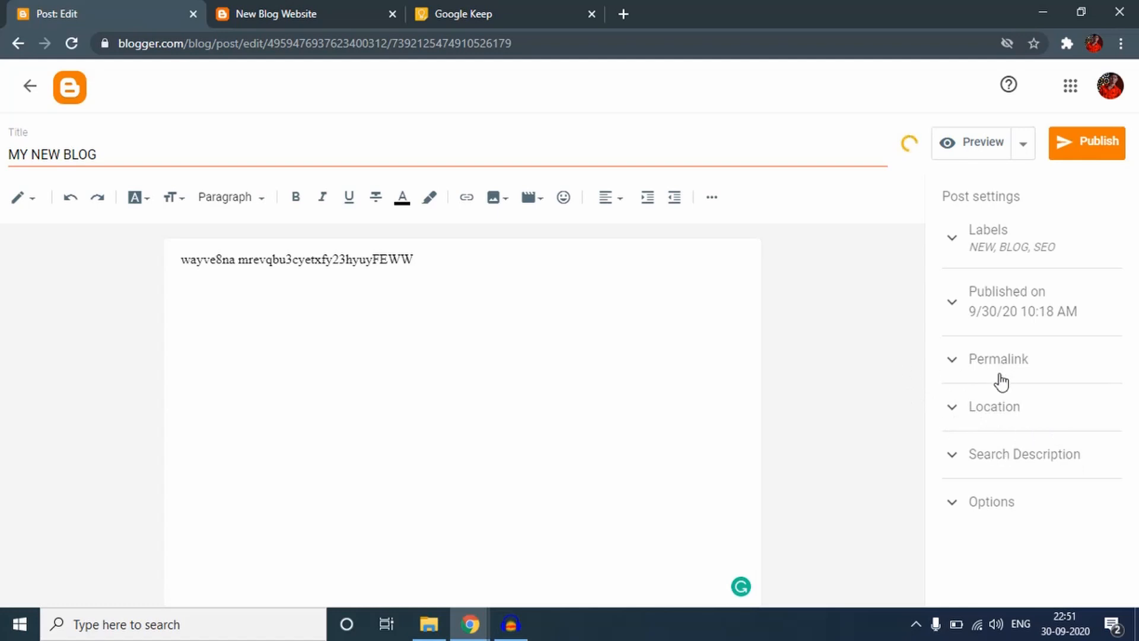
left_click(979, 453)
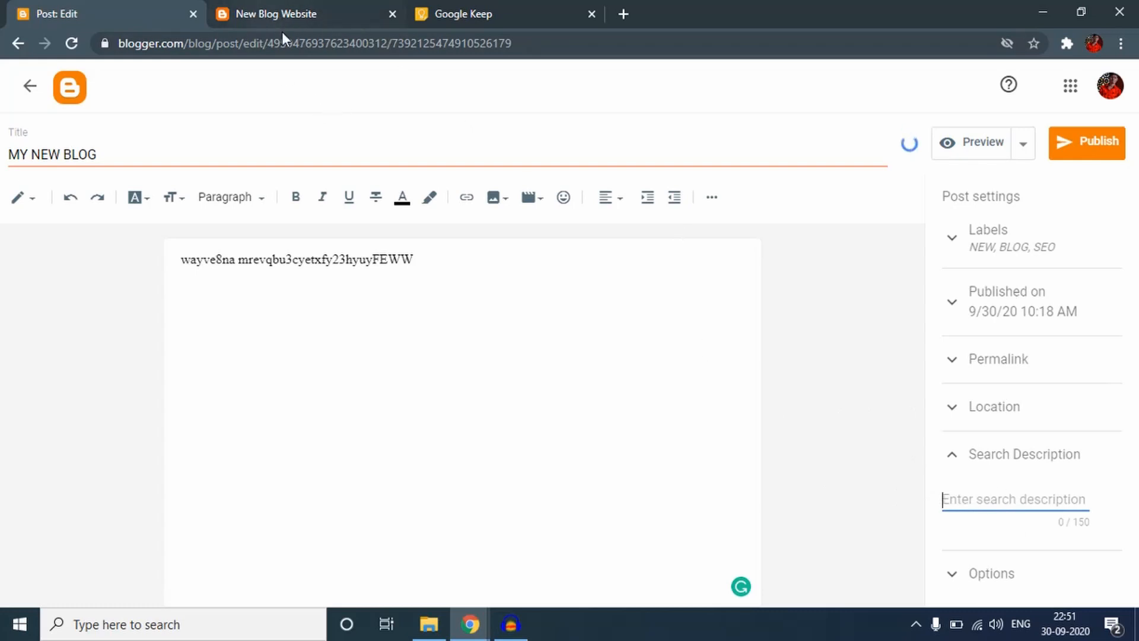
Switch to the Google results for "digital vaigyanik" and examine the description text under the site titles
left_click(251, 7)
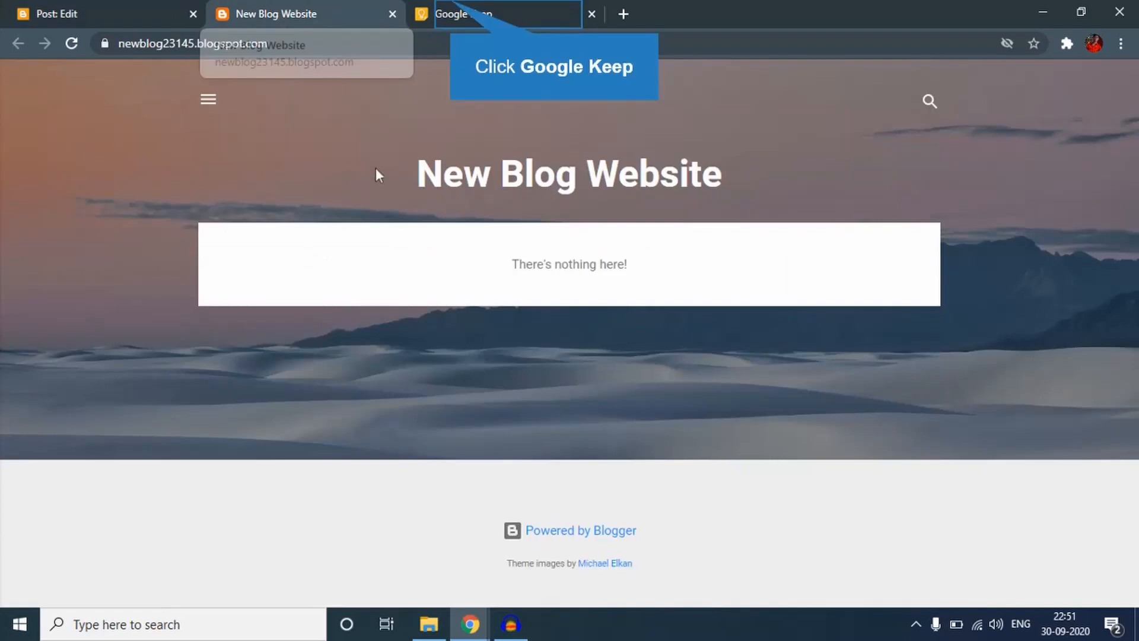
left_click(451, 9)
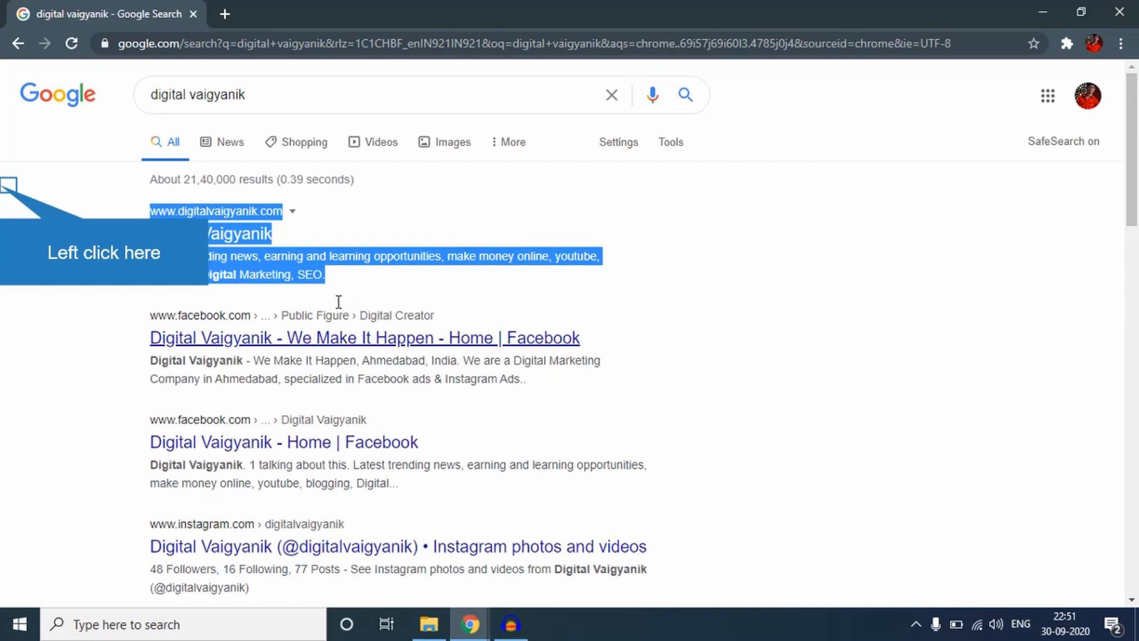
left_click(10, 196)
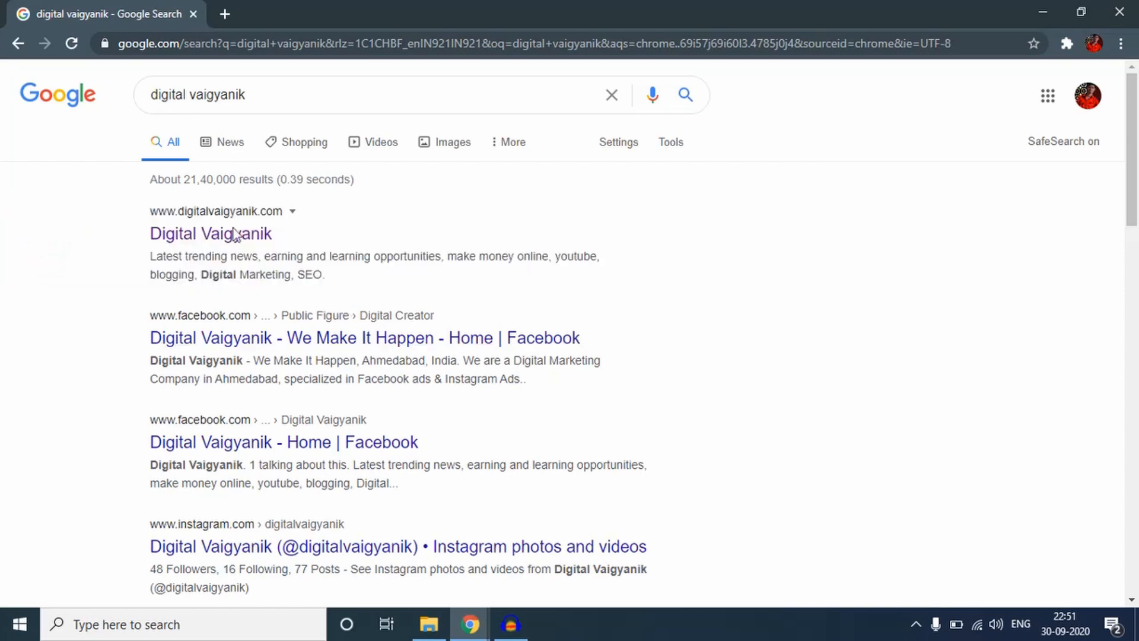
scroll(290, 309, "down", 5)
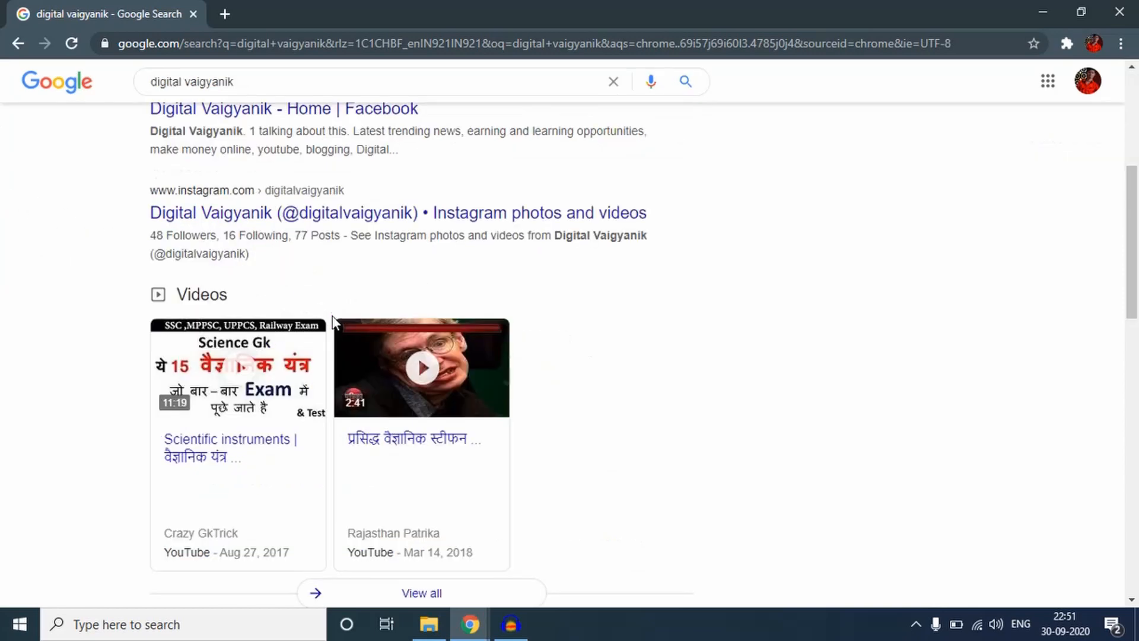
scroll(287, 219, "up", 5)
Replace the Google query with "HOW TO START A BLOG" and run the search
left_click_drag(243, 91, 155, 93)
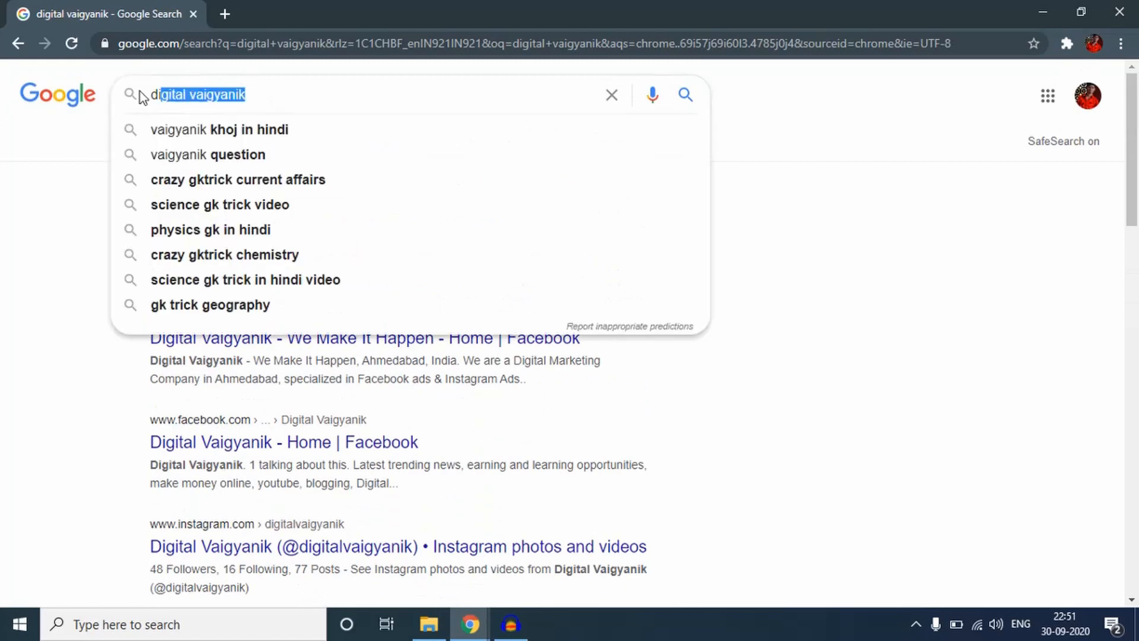
key("BackSpace")
key("BackSpace")
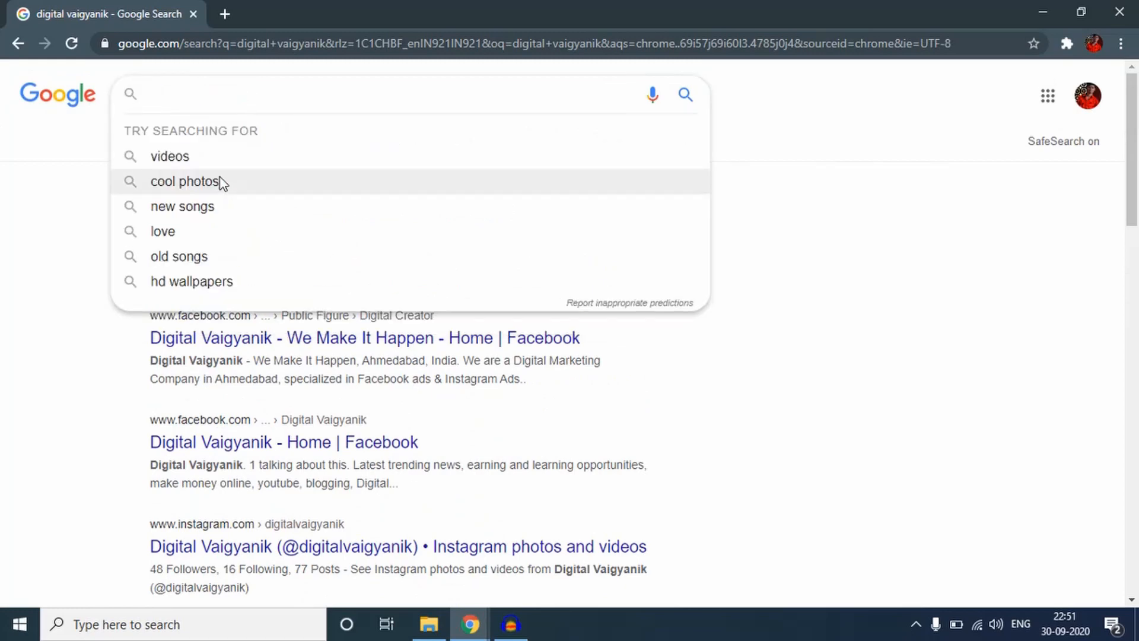
type("HOW TO START A BLOG")
key("Return")
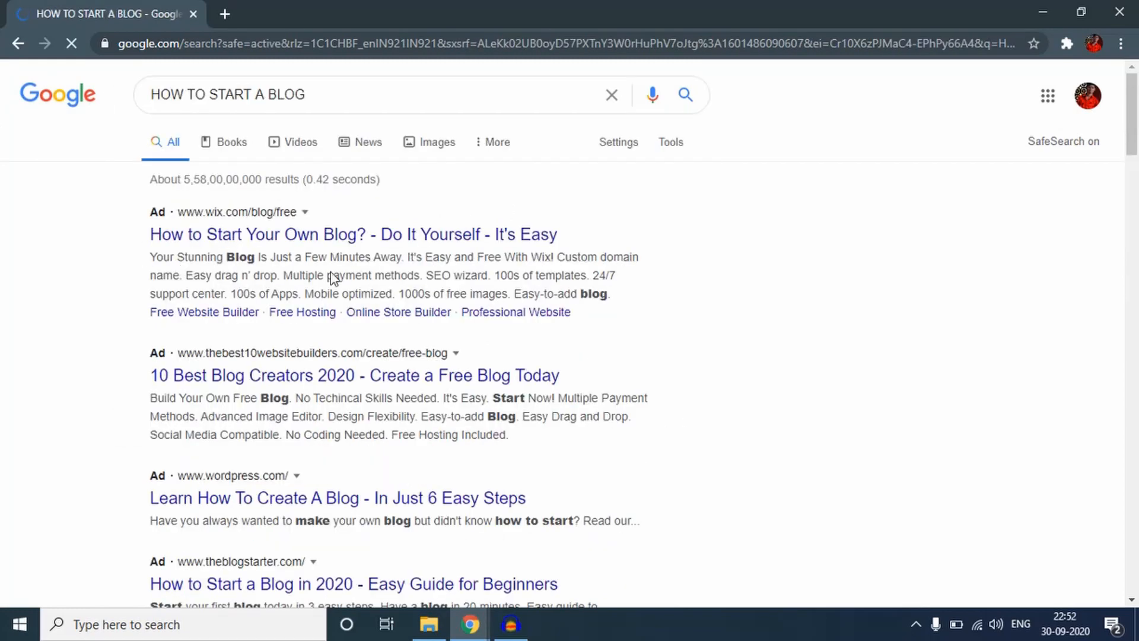
Copy the firstsiteguide.com result's description text from Google and paste it as the search description of the Blogger post
scroll(201, 276, "down", 6)
scroll(246, 308, "down", 10)
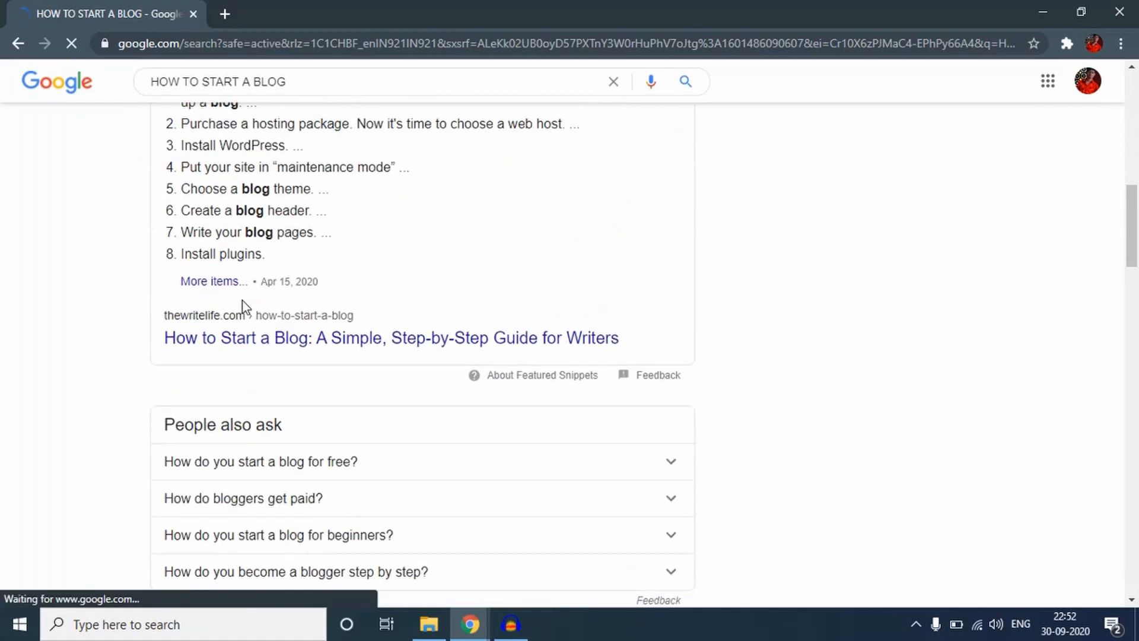
scroll(243, 300, "up", 3)
scroll(243, 298, "up", 5)
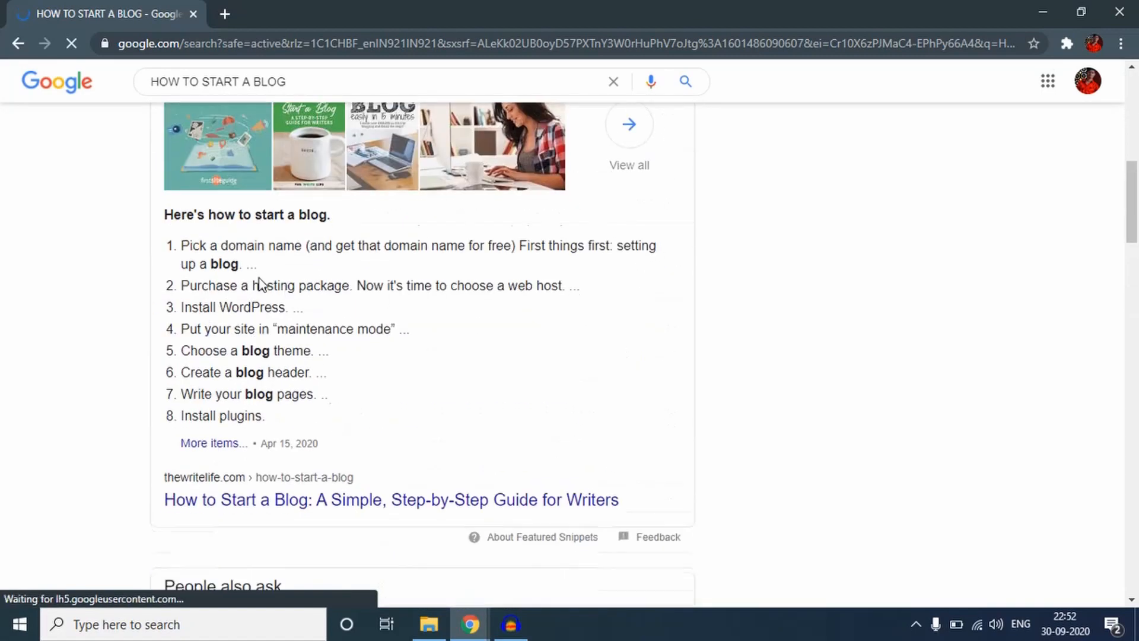
scroll(254, 285, "down", 6)
scroll(209, 190, "down", 4)
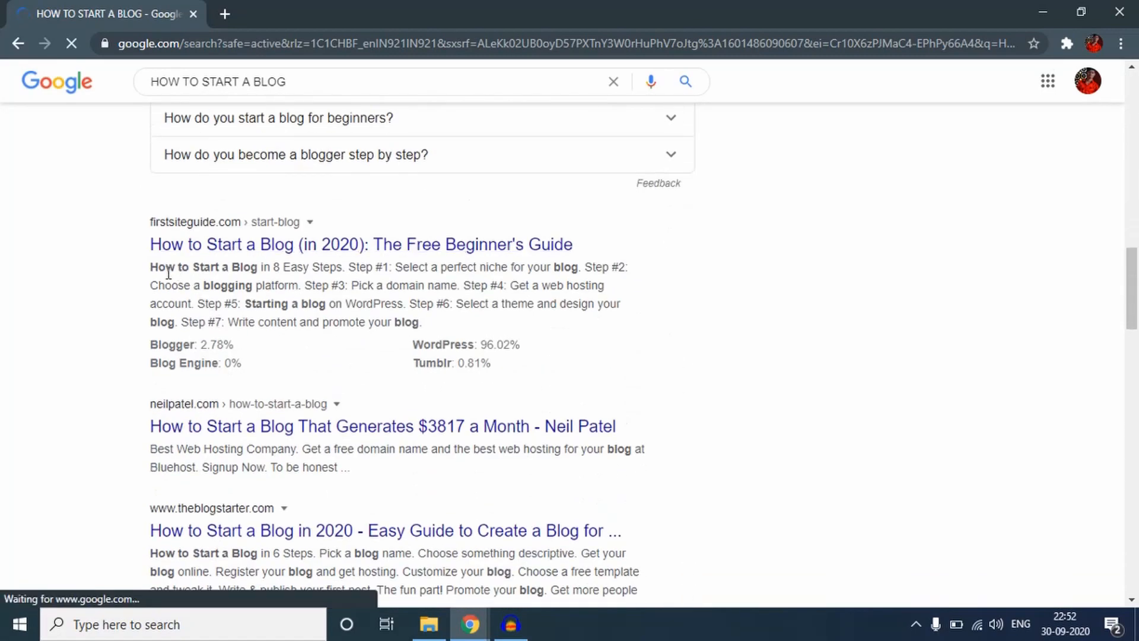
left_click_drag(150, 268, 426, 321)
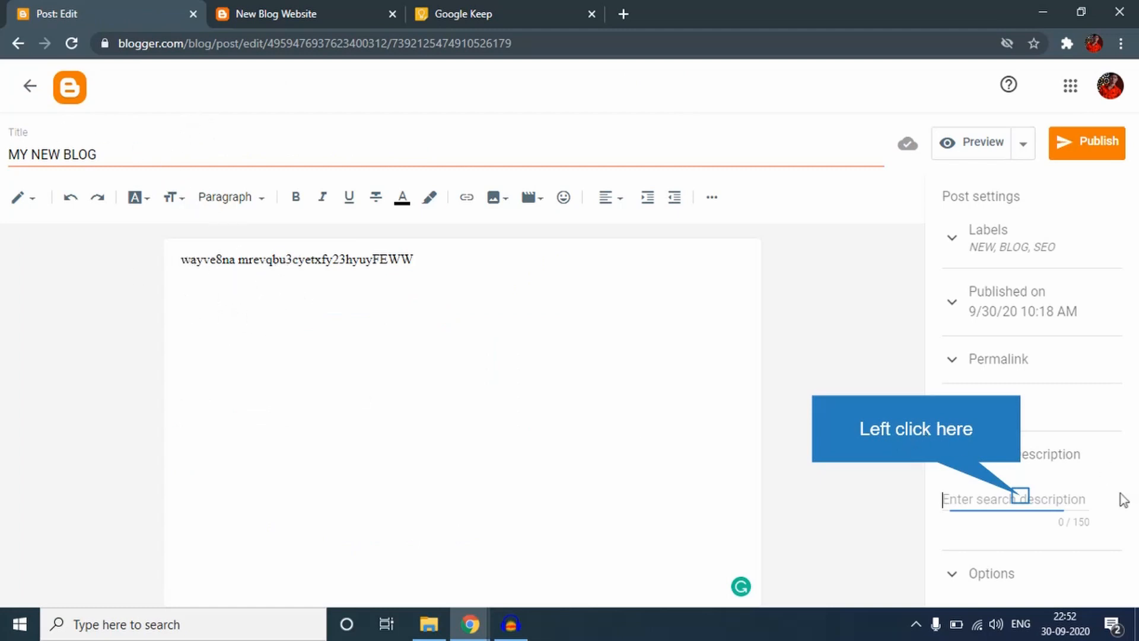
left_click(1021, 498)
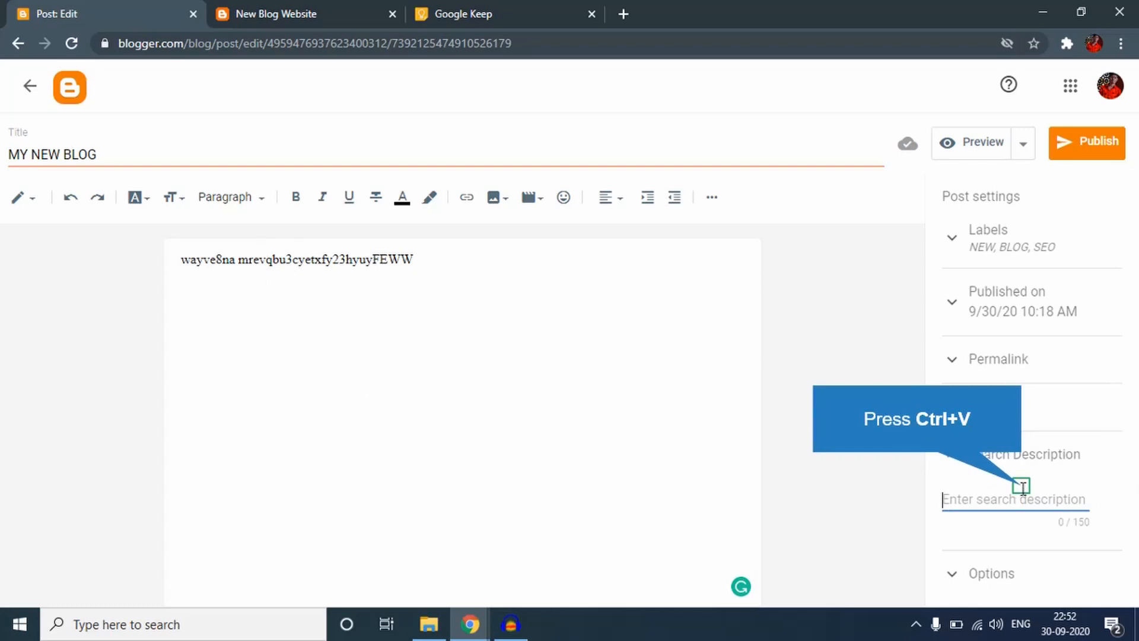
type("How to Start a Blog in 8 Easy Steps. Step #1: Select a perfect niche for your blog. Step #2: Choose a blogging platform. Step #3: Pick a domain name.")
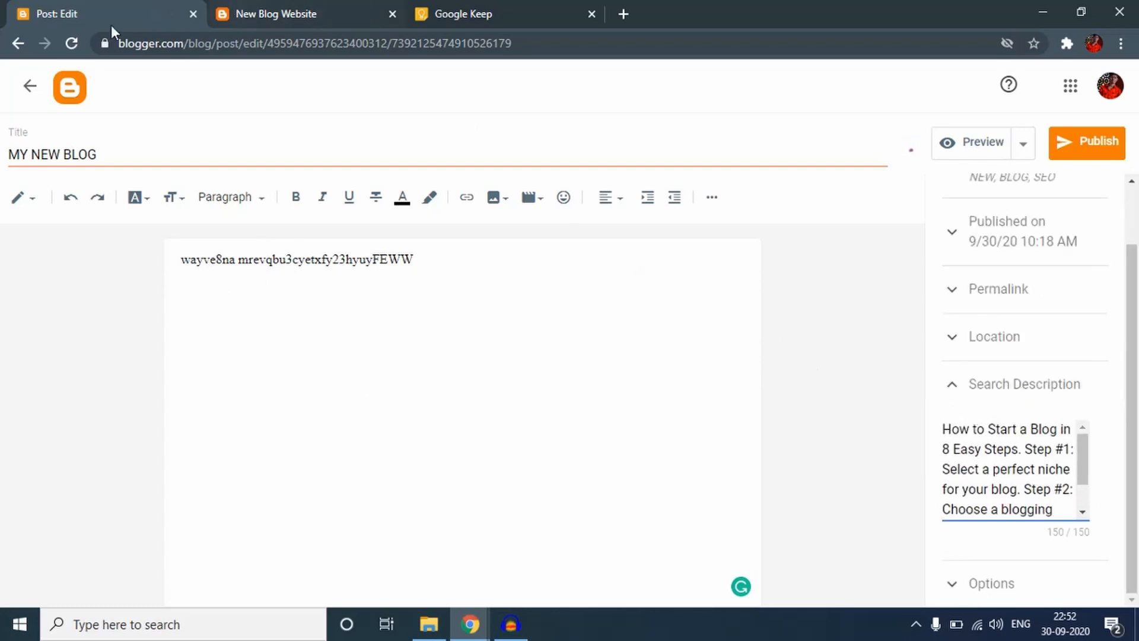
Return to the Google results window and open the firstsiteguide.com "How to Start a Blog (in 2020)" result in a new tab
key("super+Tab")
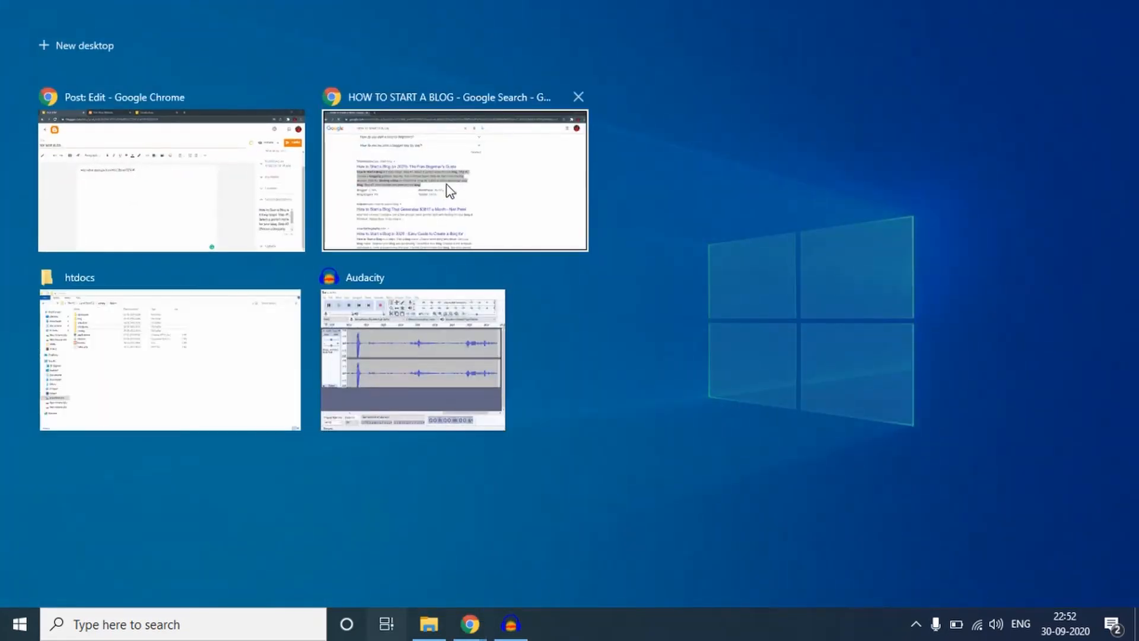
left_click(449, 190)
middle_click(265, 240)
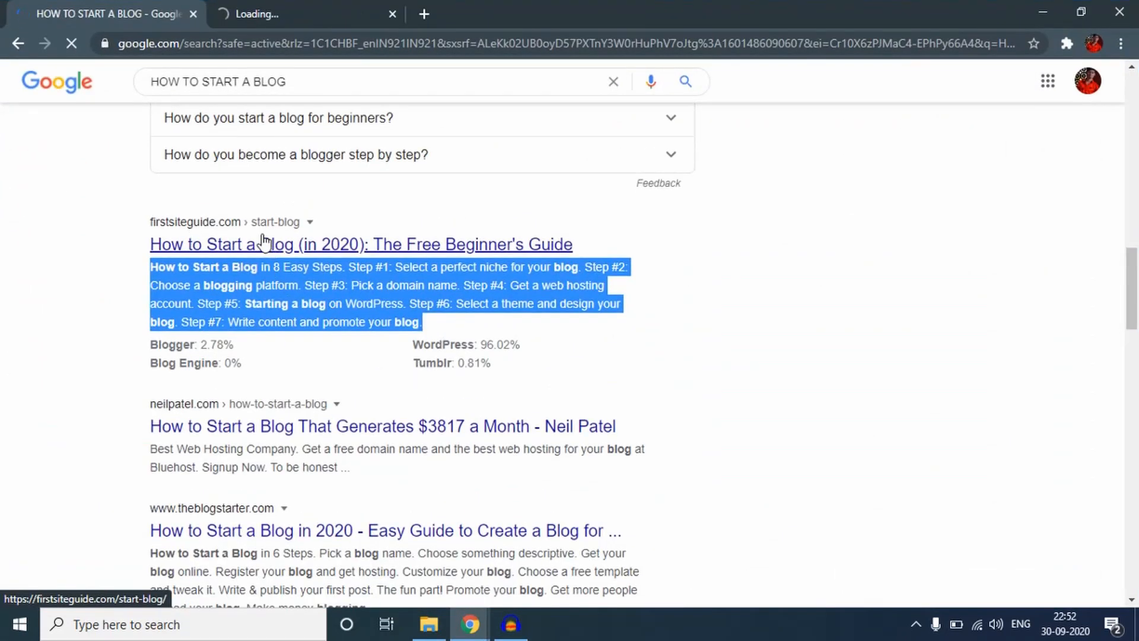
key("ctrl+Tab")
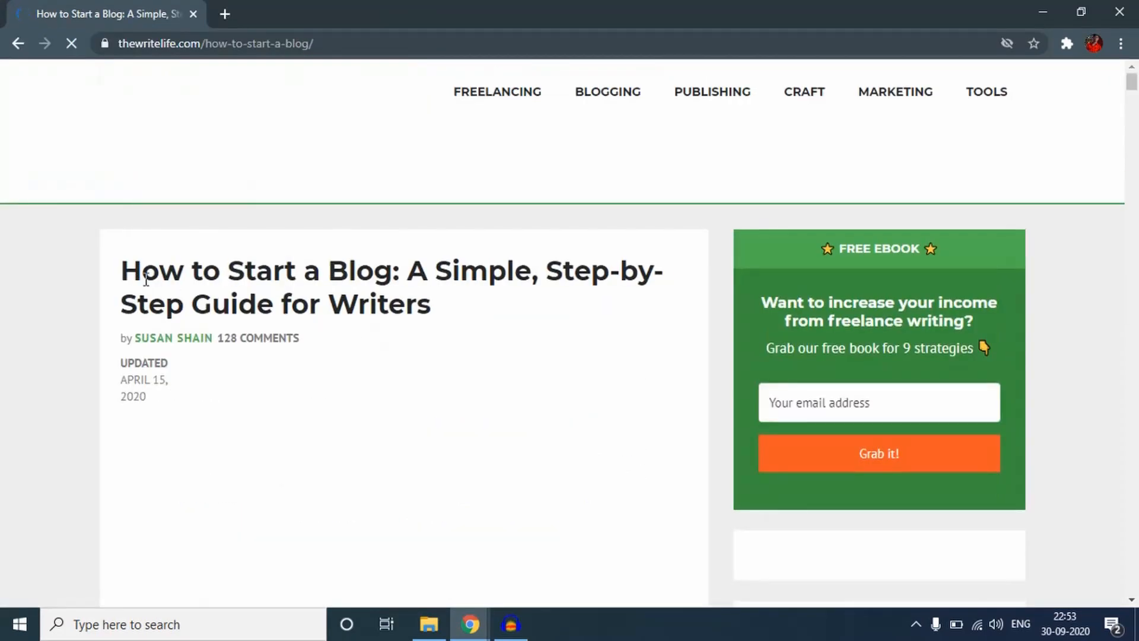
Copy the thewritelife.com article's heading and paste it over the Blogger post title as "How to Start a Blog: A Simple, Step-by-Step Guide for Writers"
triple_click(130, 272)
key("ctrl+c")
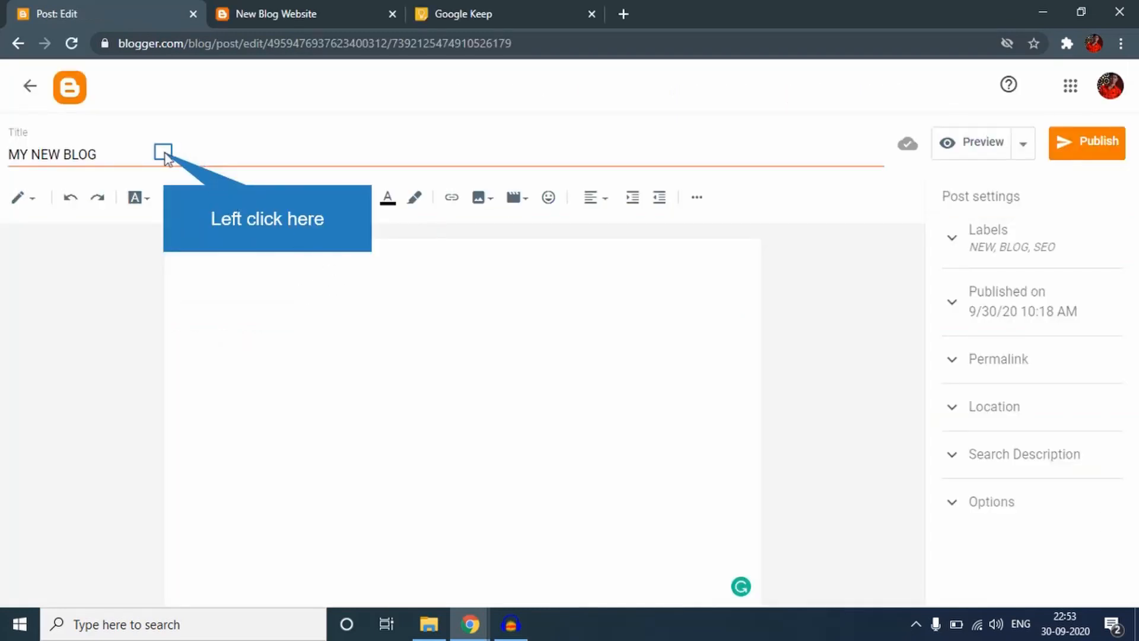
left_click_drag(163, 153, 8, 158)
key("ctrl+v")
Copy the article's introduction through "Here's how to start a blog." from thewritelife.com and paste it into the Blogger post body
key("super+Tab")
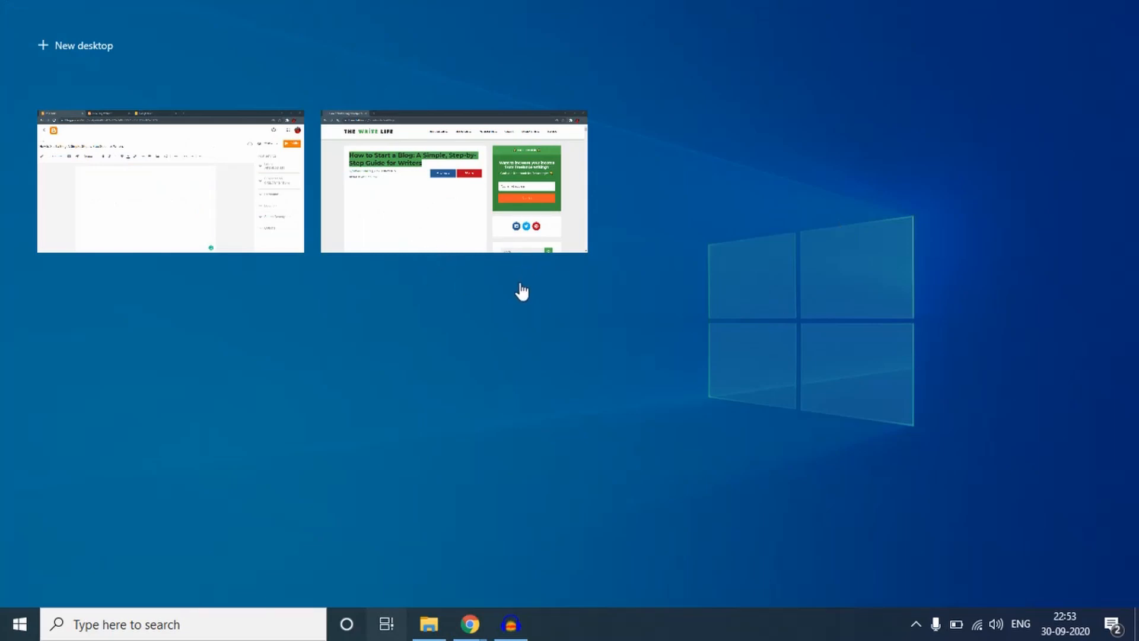
scroll(236, 216, "down", 1)
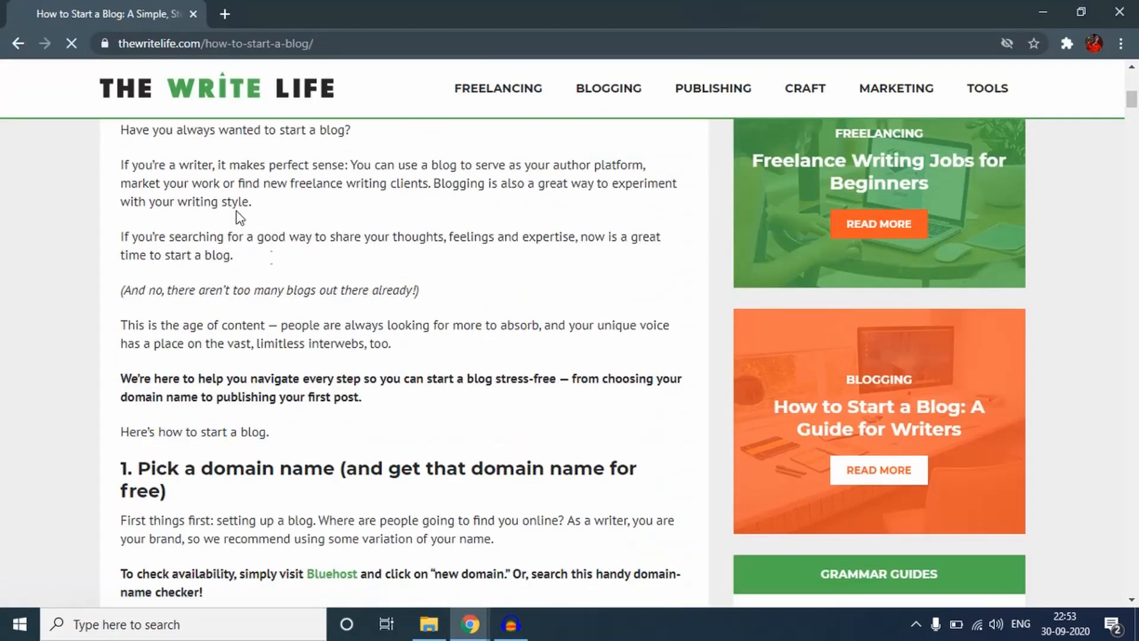
scroll(236, 216, "up", 1)
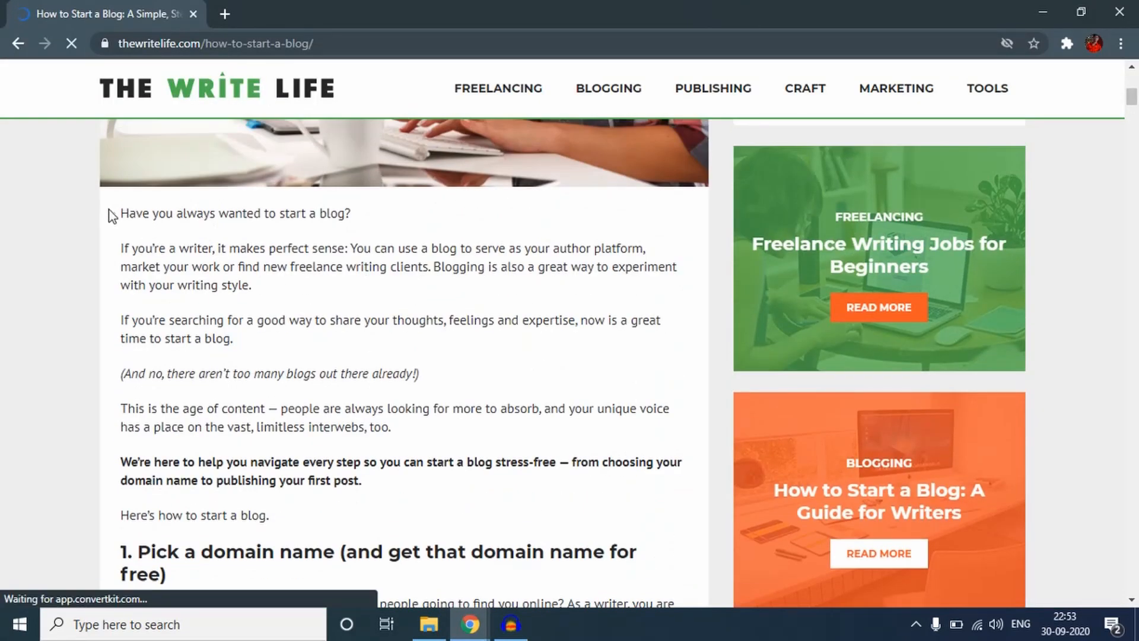
left_click_drag(122, 213, 154, 249)
left_click_drag(277, 473, 297, 495)
key("ctrl+c")
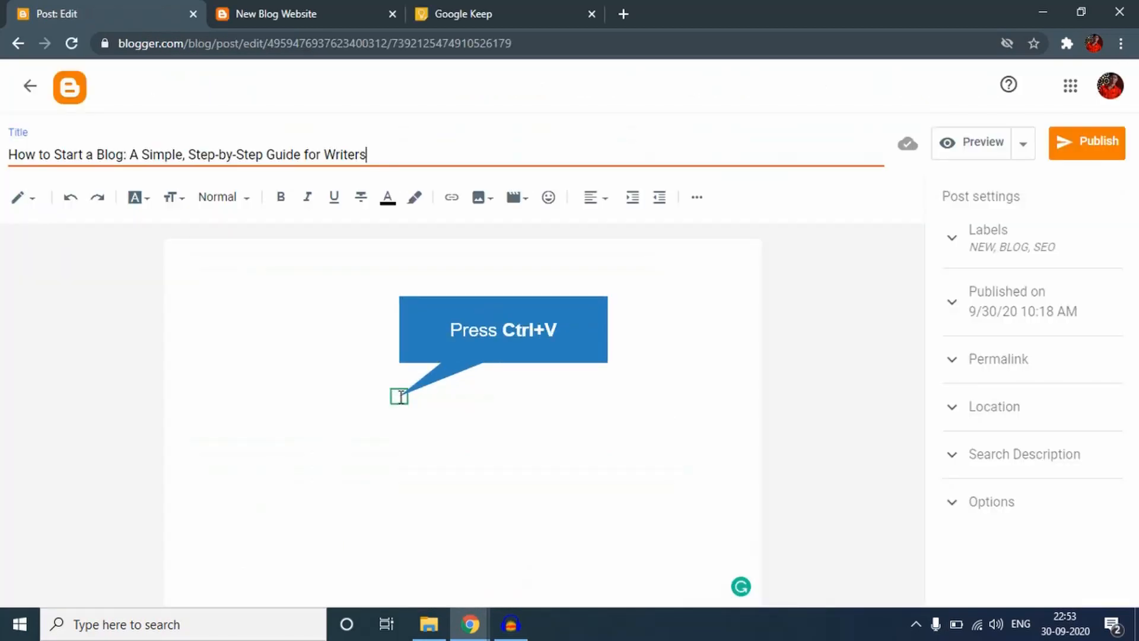
left_click(400, 396)
key("ctrl+v")
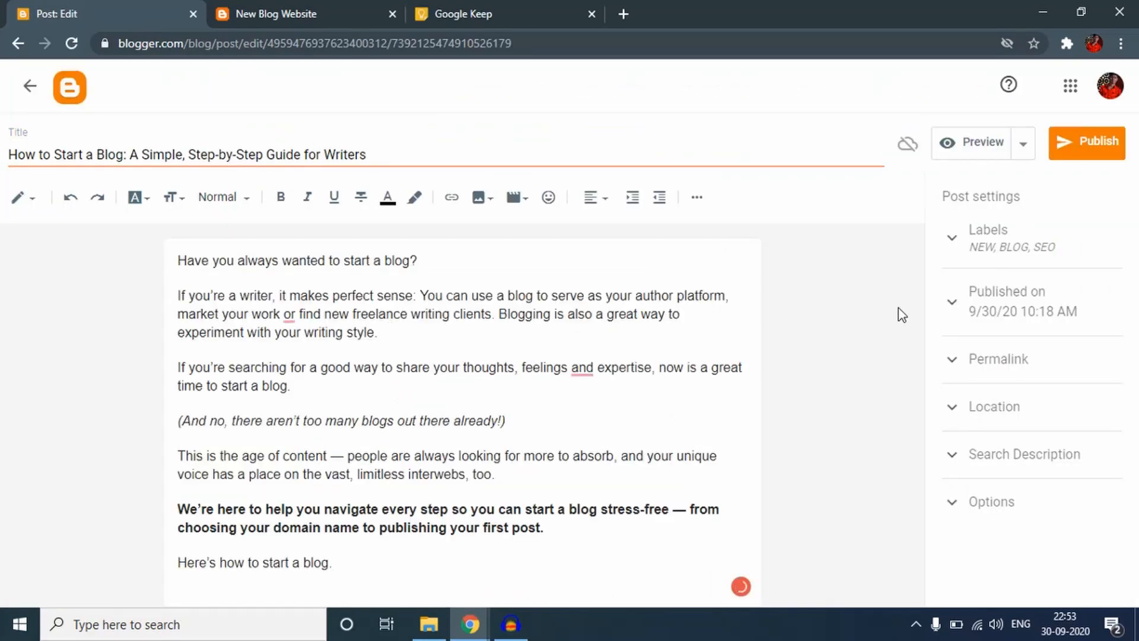
Clear the custom permalink MY-NEW-BLOG and switch the post back to the automatic permalink
left_click(988, 358)
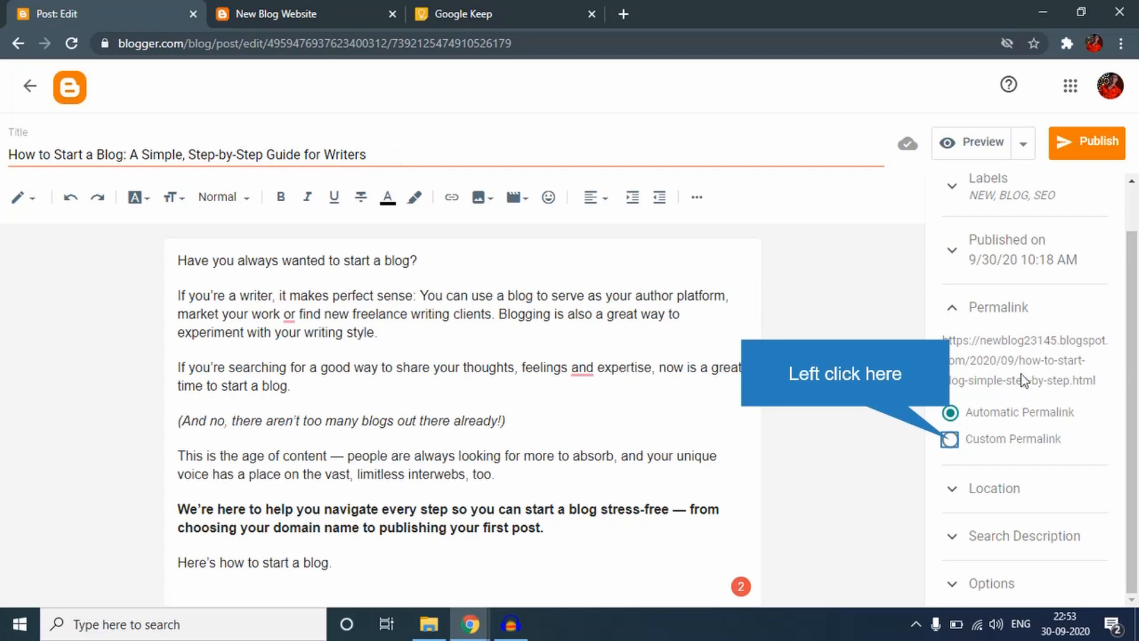
left_click(973, 438)
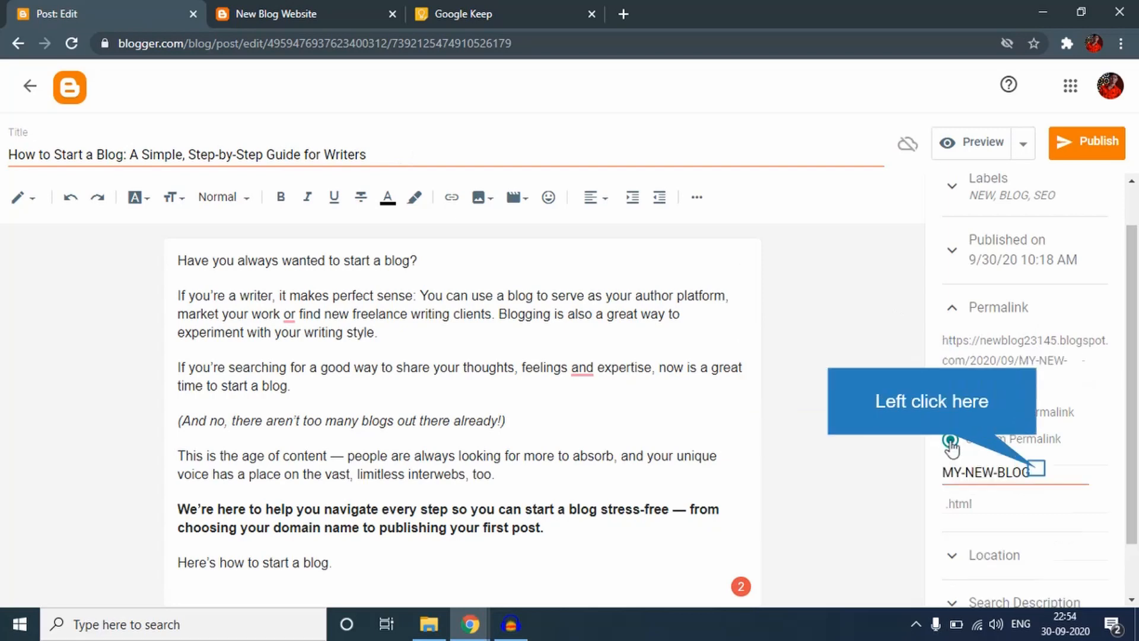
left_click(1016, 469)
key("BackSpace")
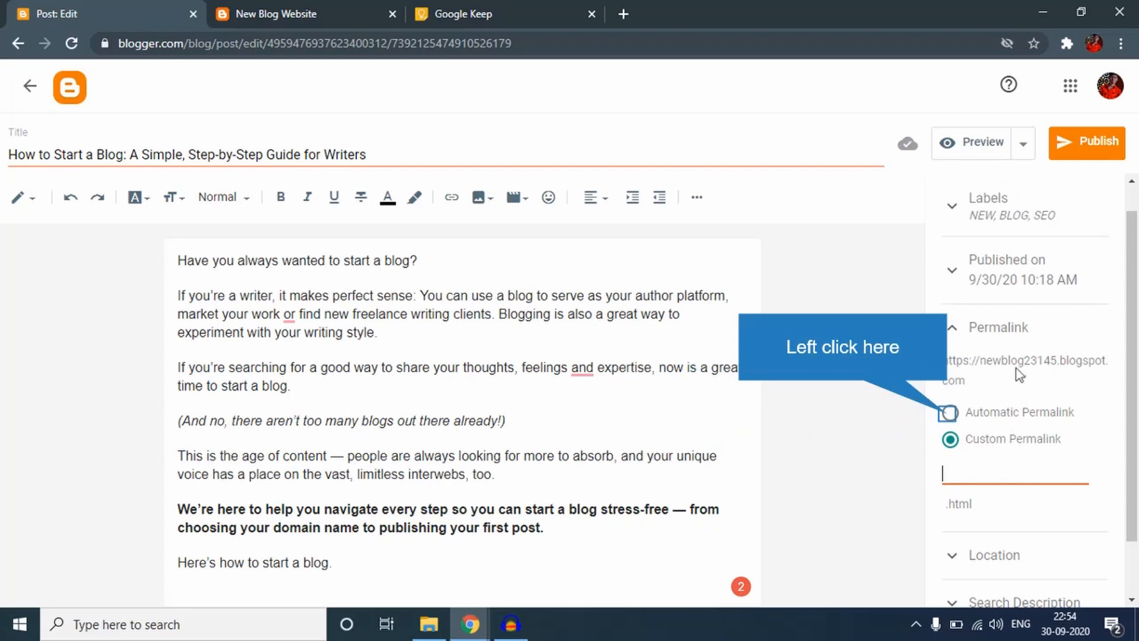
left_click(1007, 412)
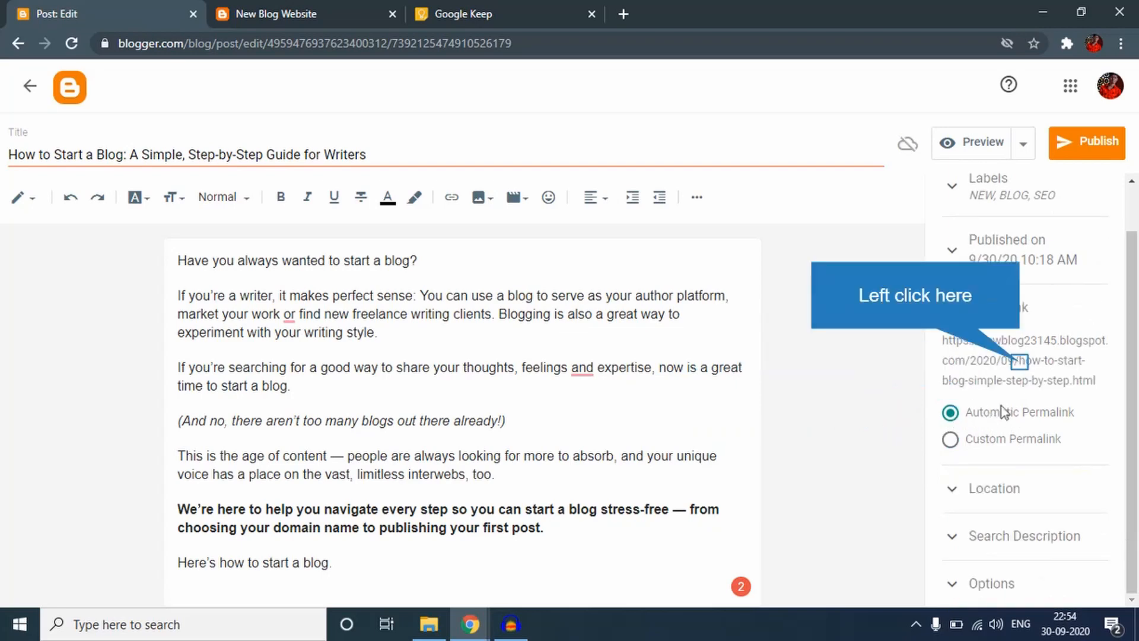
Copy how-to-start-blog-simple-step-by-step.html from the automatic permalink and paste it as the post's custom permalink
left_click(1022, 362)
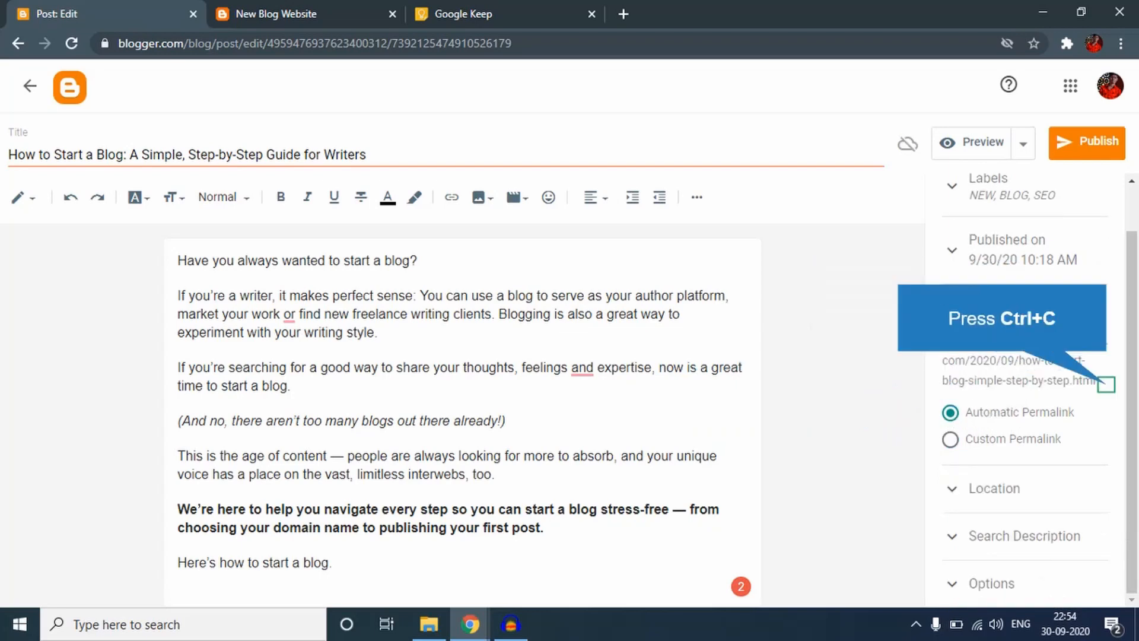
key("ctrl+c")
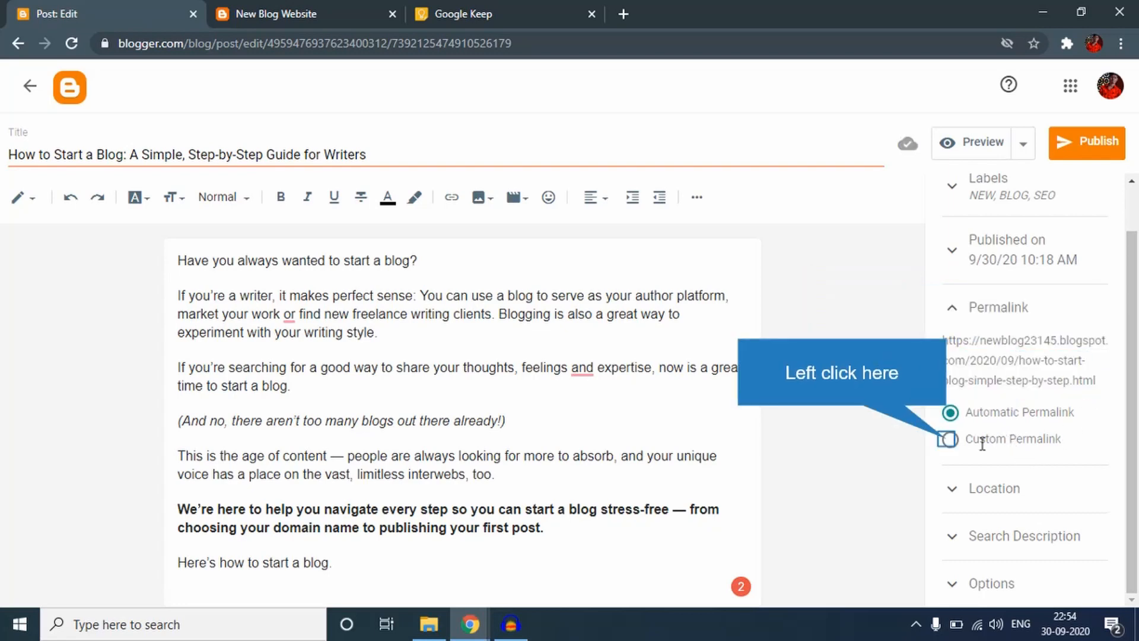
left_click(950, 439)
left_click(980, 470, "ctrl")
key("ctrl+v")
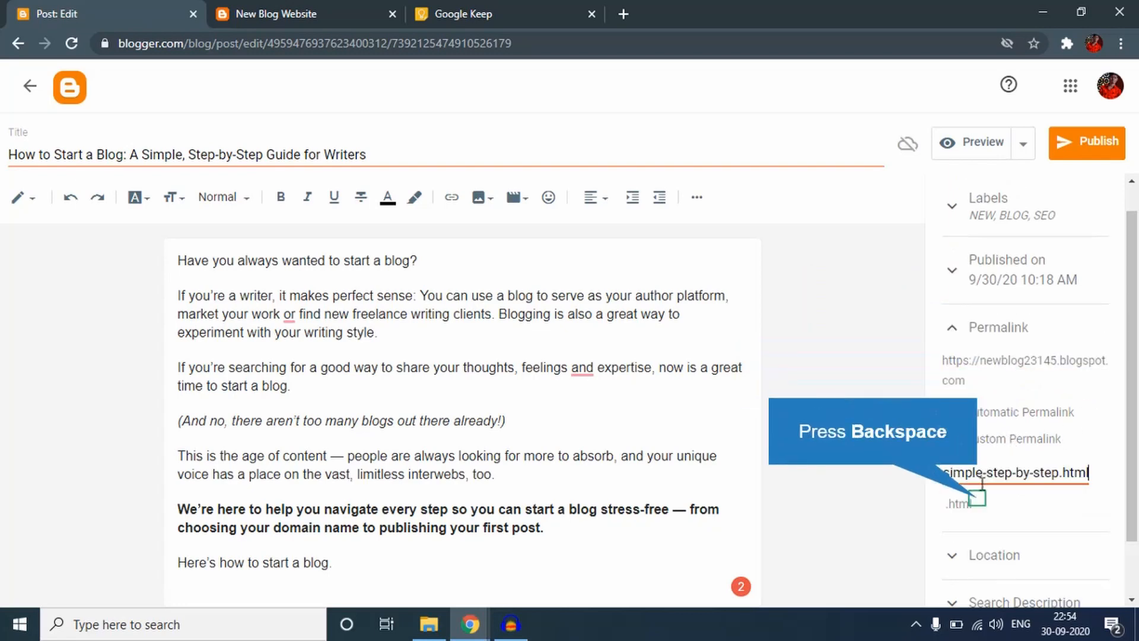
Shorten the custom permalink to how-to-start-blog
key("BackSpace")
key("BackSpace")
key("BackSpace")
key("BackSpace")
key("BackSpace")
key("BackSpace")
key("BackSpace")
key("BackSpace")
key("BackSpace")
key("BackSpace")
key("BackSpace")
key("BackSpace")
key("BackSpace")
key("BackSpace")
key("BackSpace")
key("BackSpace")
key("BackSpace")
key("BackSpace")
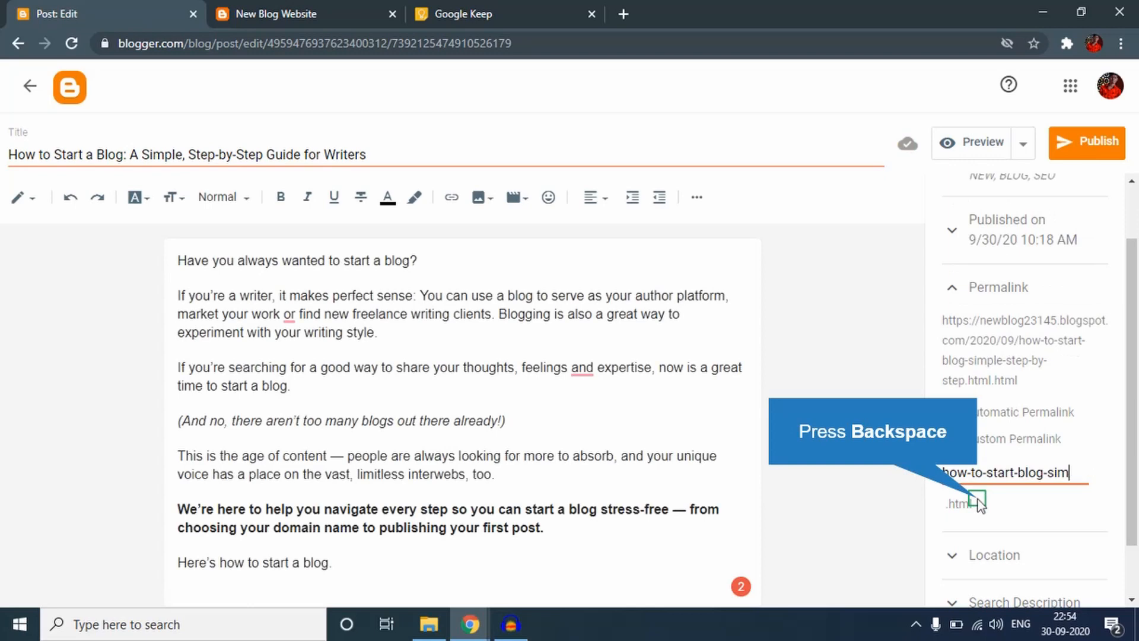
key("BackSpace")
key("BackSpace")
key("BackSpace")
key("BackSpace")
key("BackSpace")
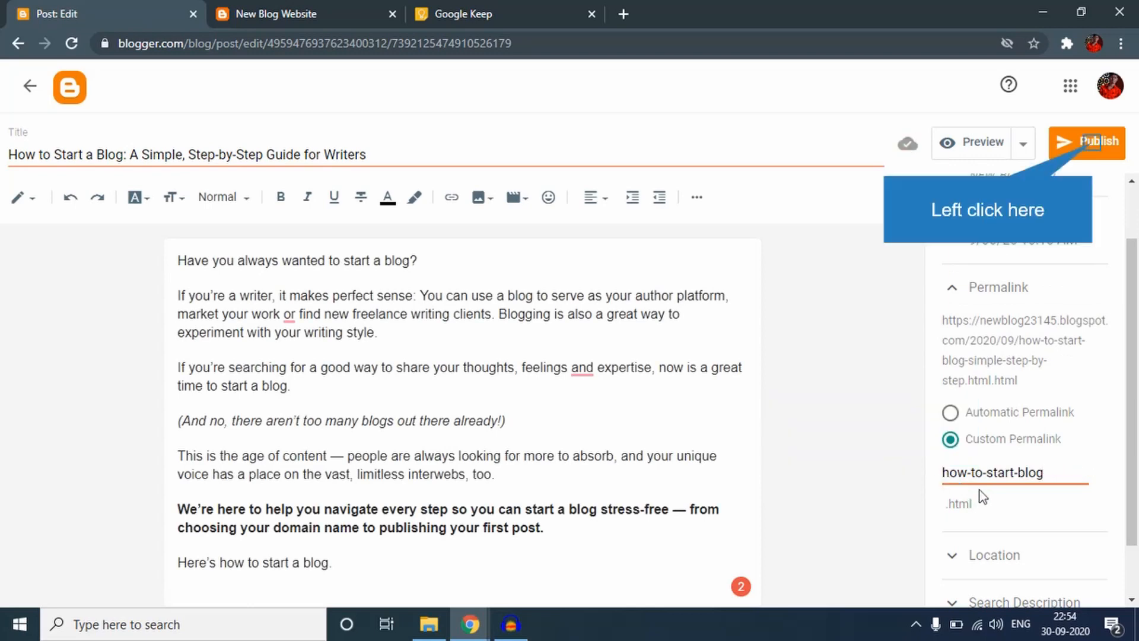
Publish the post and reload the blog's home page to look over the published content
left_click(1092, 143)
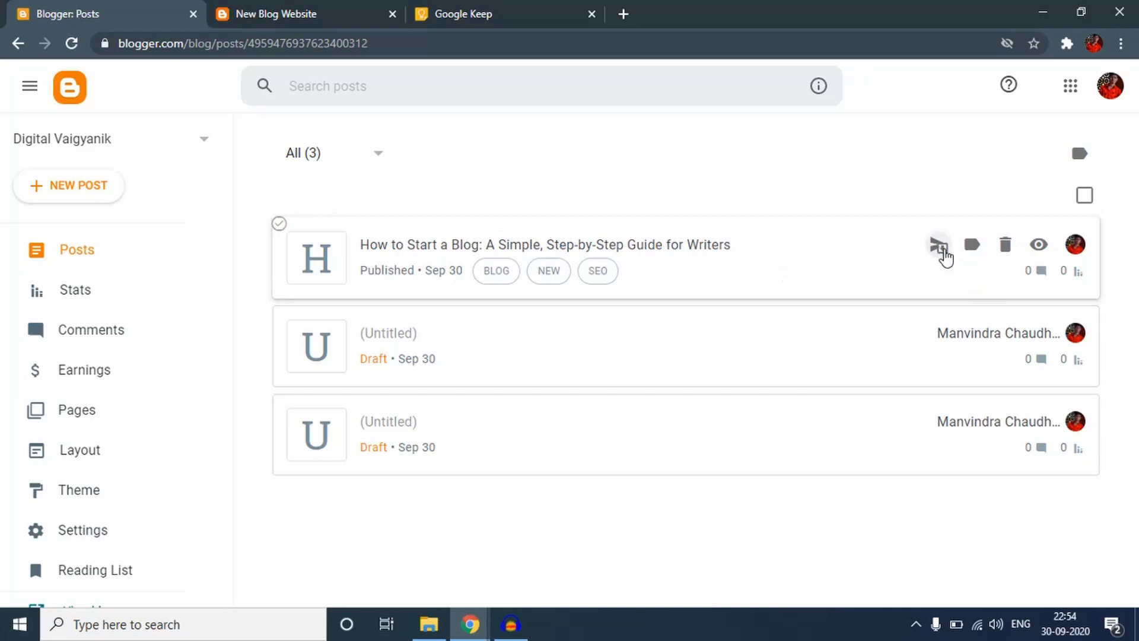
left_click(284, 9)
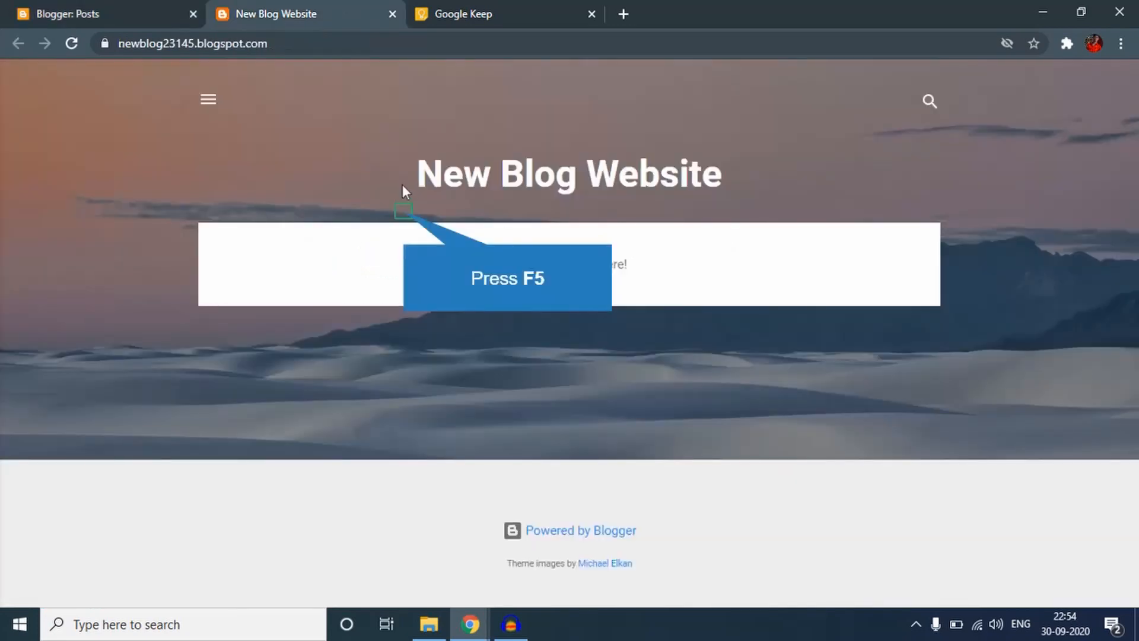
key("F5")
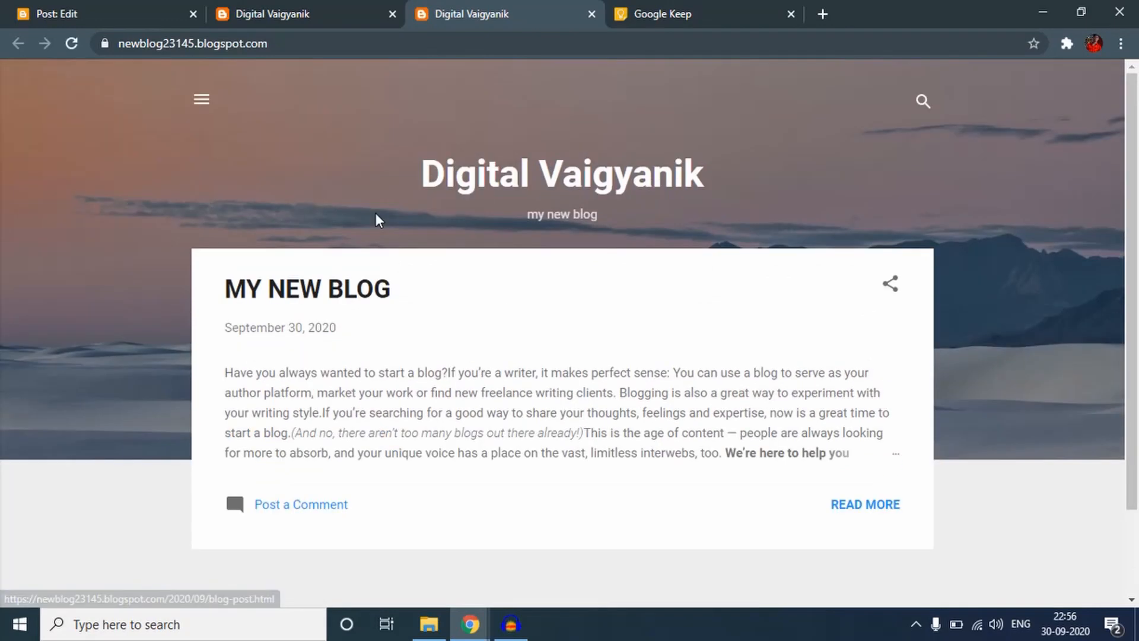
scroll(436, 379, "down", 2)
scroll(436, 378, "up", 2)
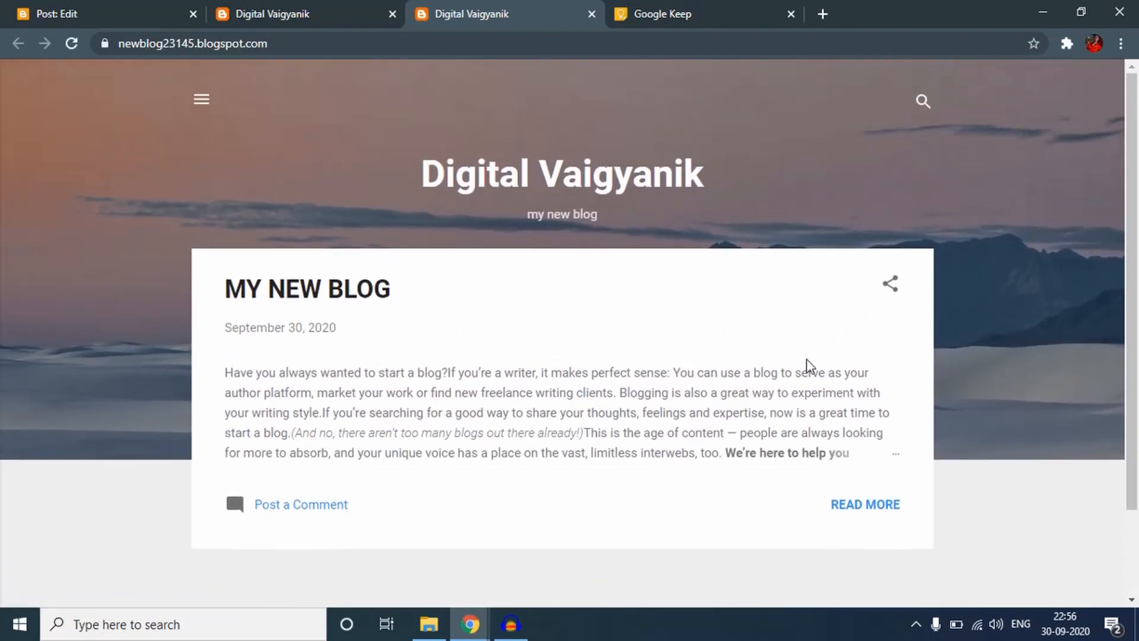
Open the full "MY NEW BLOG" post from the blog's home page and look through its text, labels and comment area
left_click(47, 9)
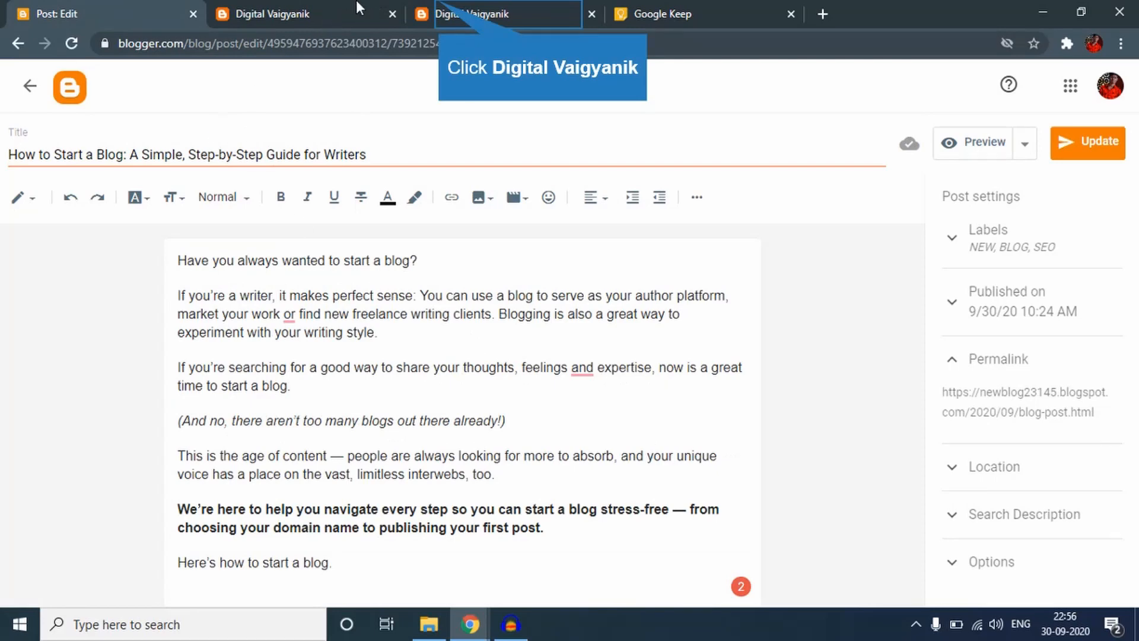
left_click(425, 12)
scroll(431, 372, "down", 2)
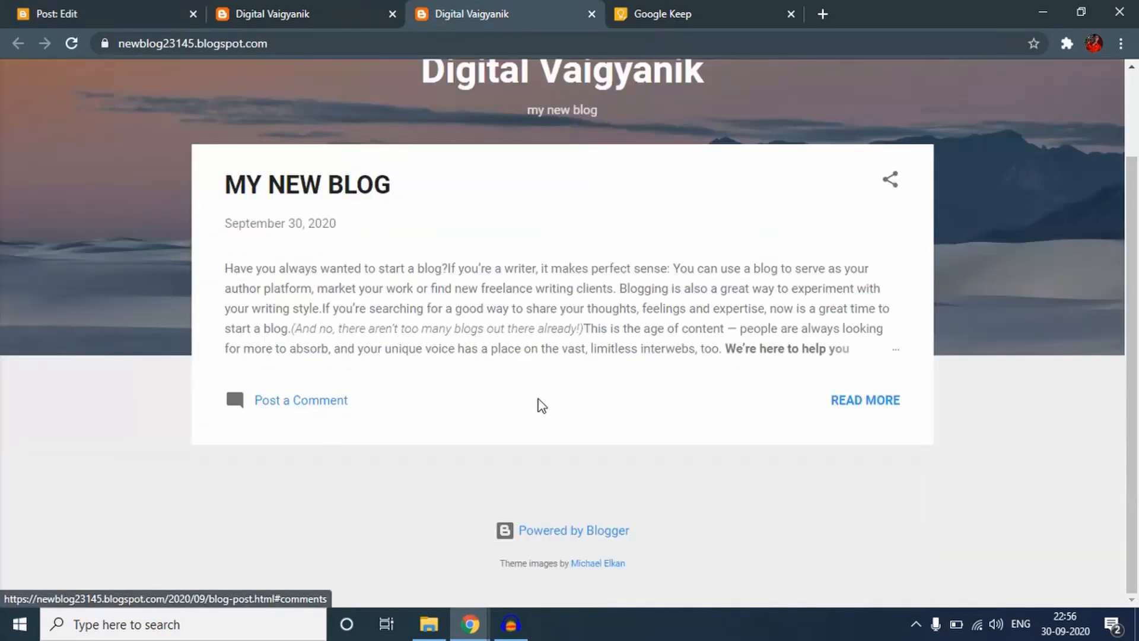
left_click(870, 405)
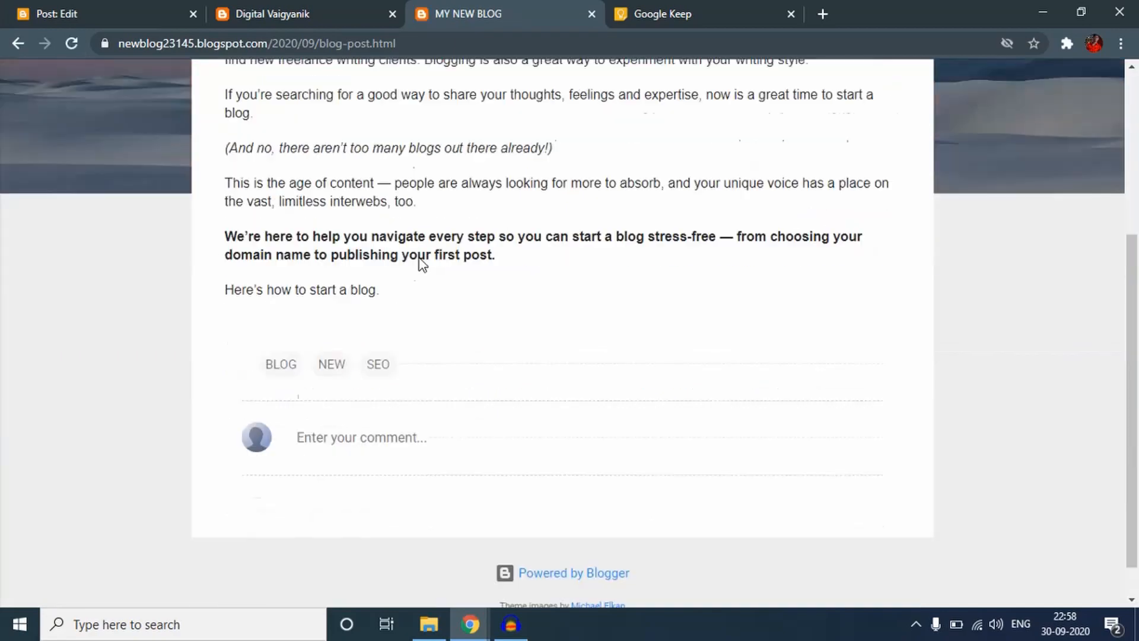
scroll(409, 256, "up", 5)
scroll(386, 249, "down", 5)
scroll(379, 255, "up", 5)
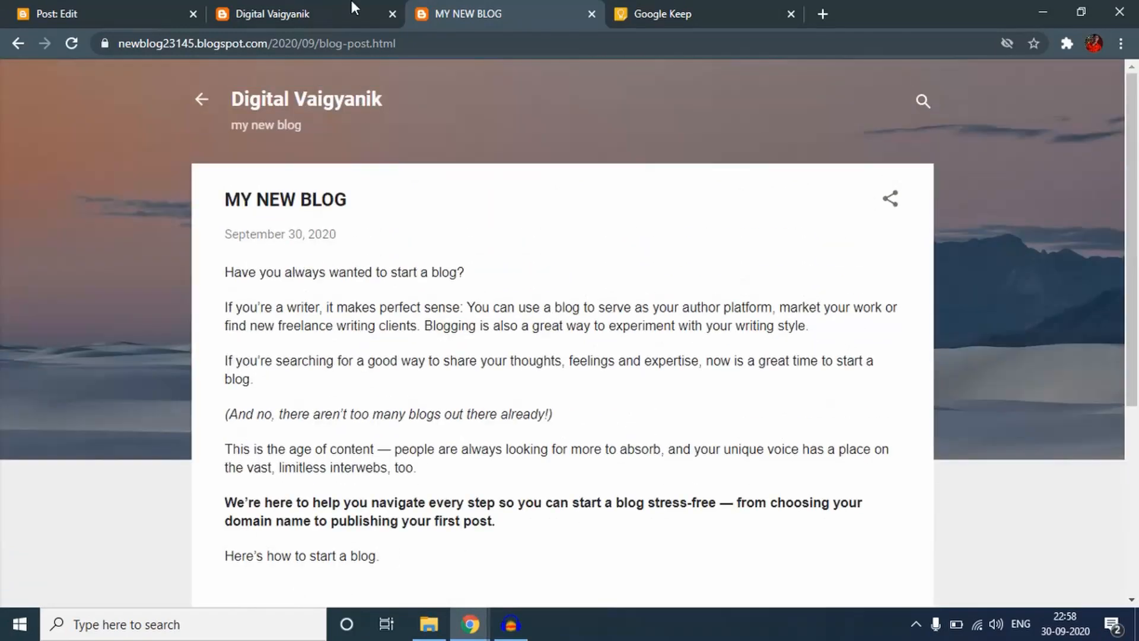
Examine the blog title and the newblog23145.blogspot.com part of the address on the other Digital Vaigyanik page
left_click(265, 6)
left_click(421, 19)
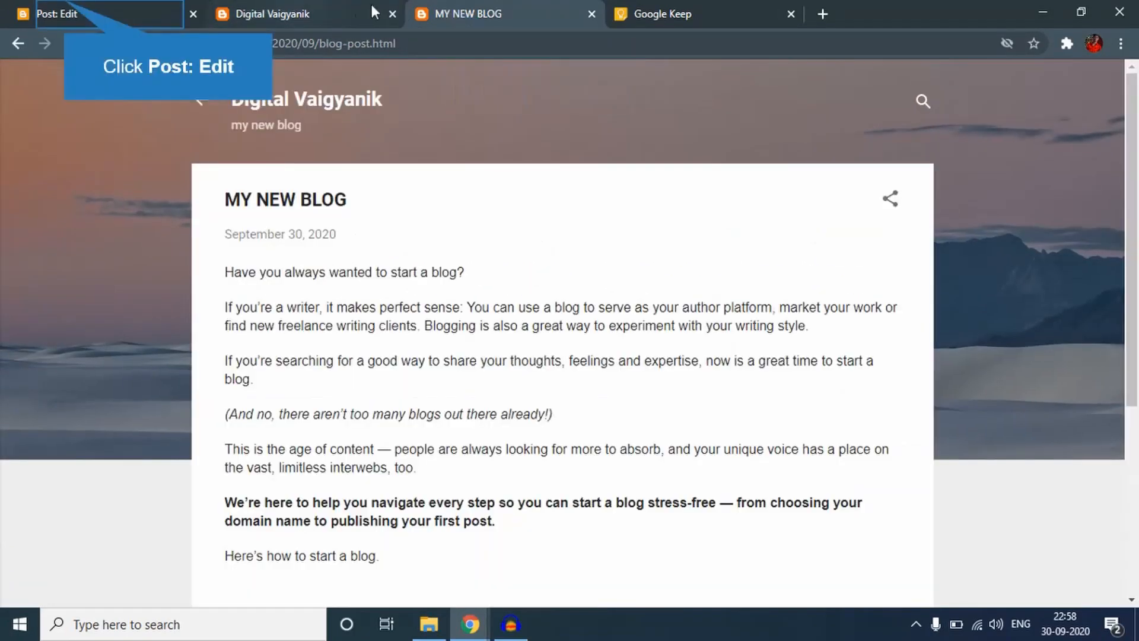
left_click(201, 14)
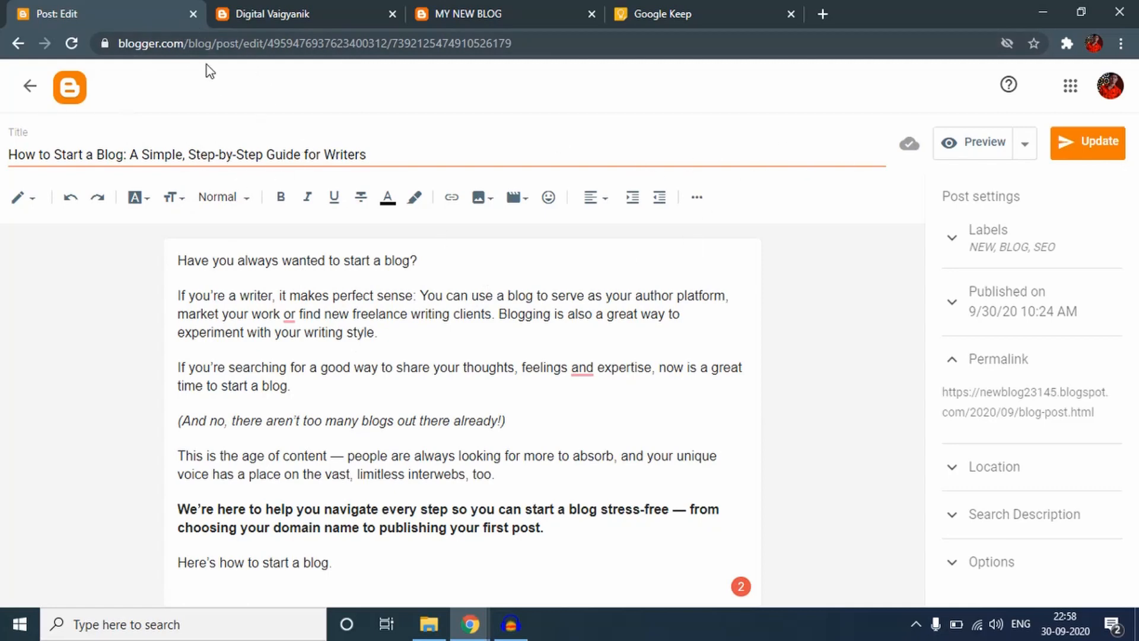
left_click(232, 8)
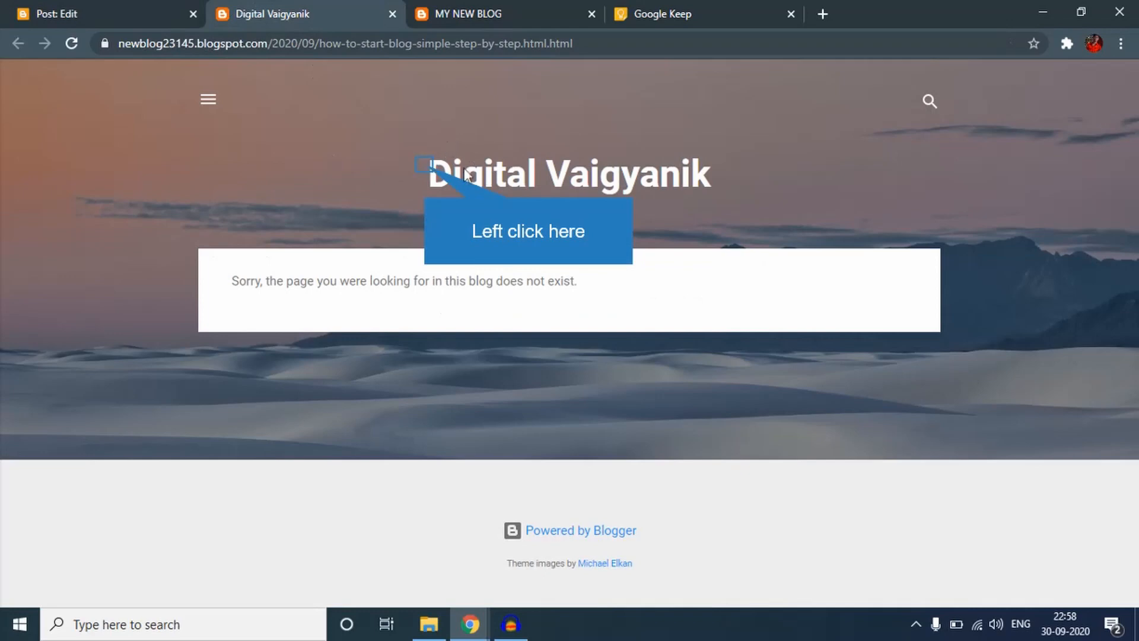
left_click_drag(431, 175, 692, 178)
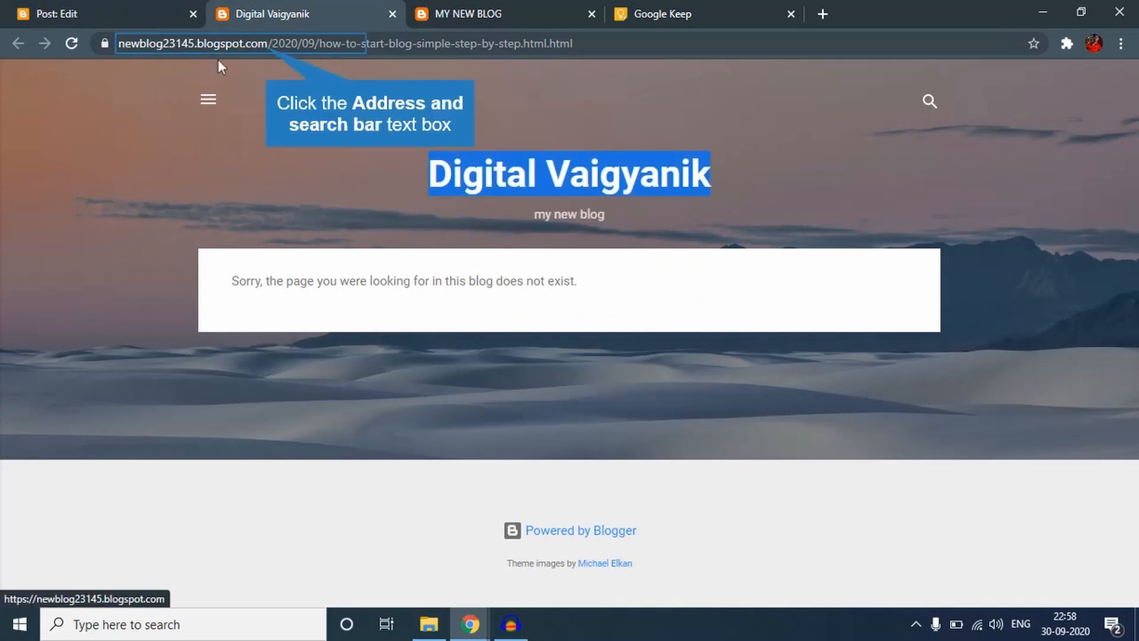
left_click_drag(267, 47, 17, 33)
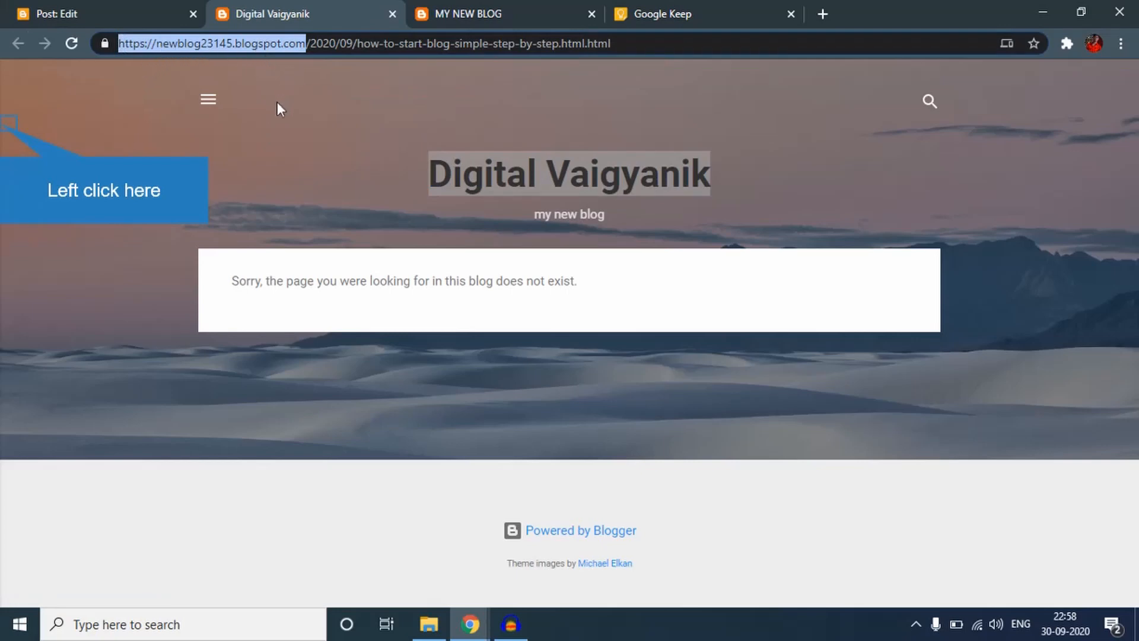
left_click(74, 114)
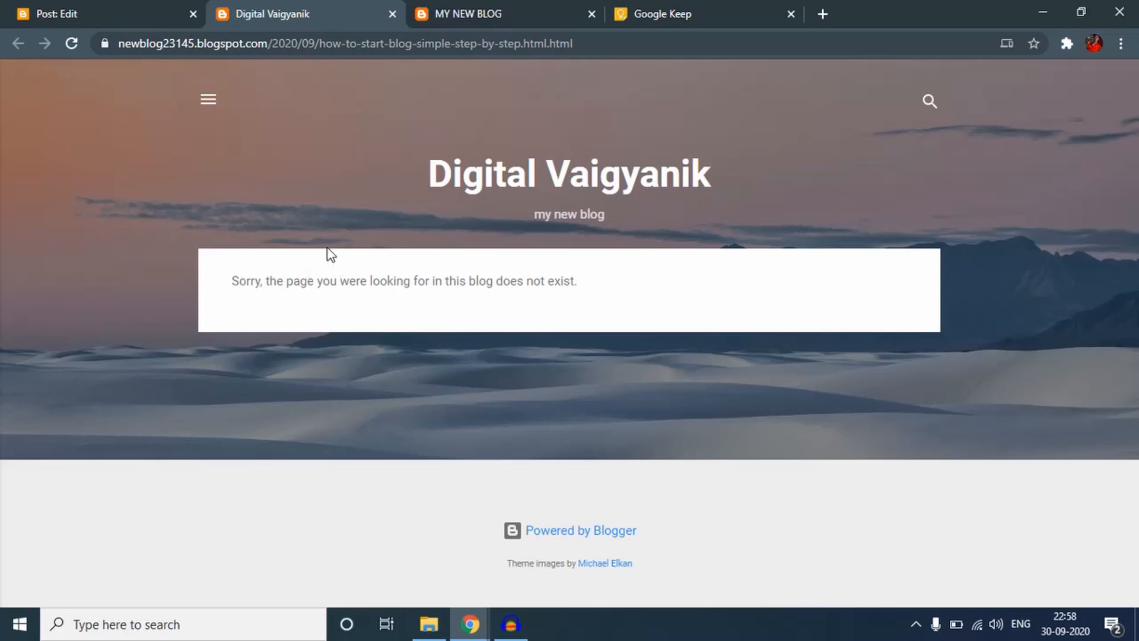
Return from the post editor to the Blogger list of posts and look over the dashboard sections
left_click(71, 9)
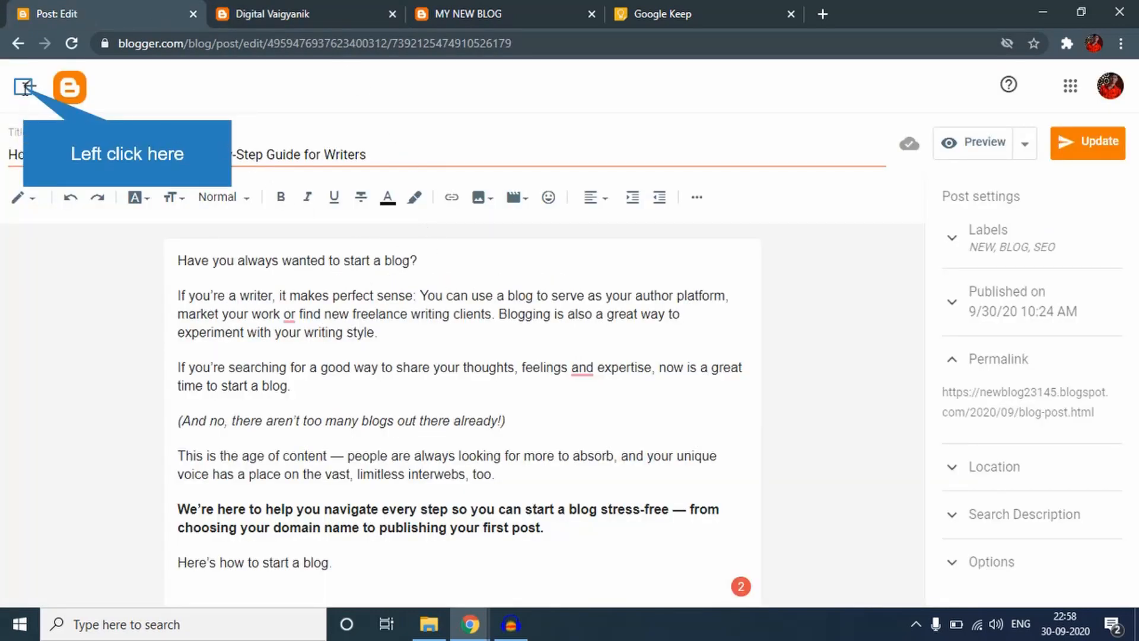
left_click(25, 88)
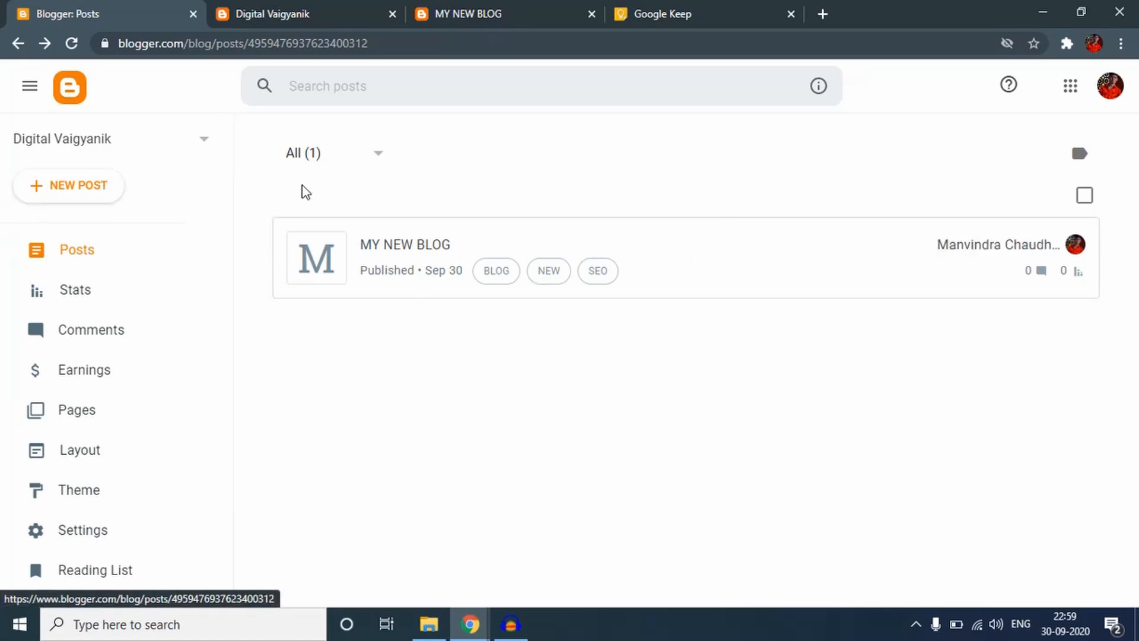
scroll(208, 206, "down", 3)
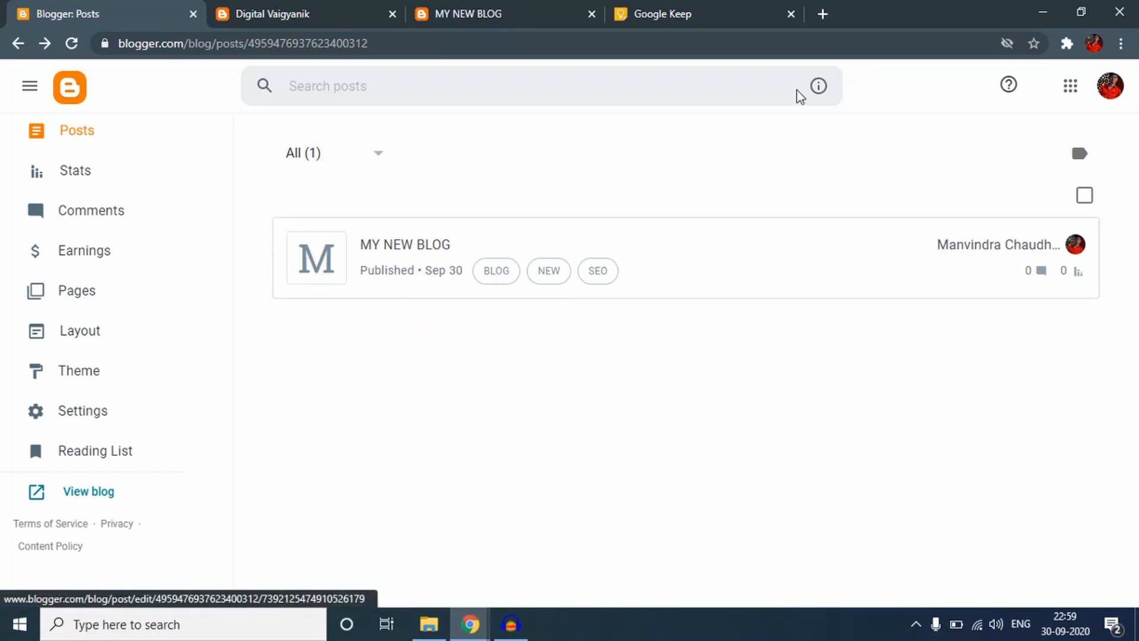
Switch to Google Keep, open the Blogger course outline note and review its list of topics
left_click(700, 8)
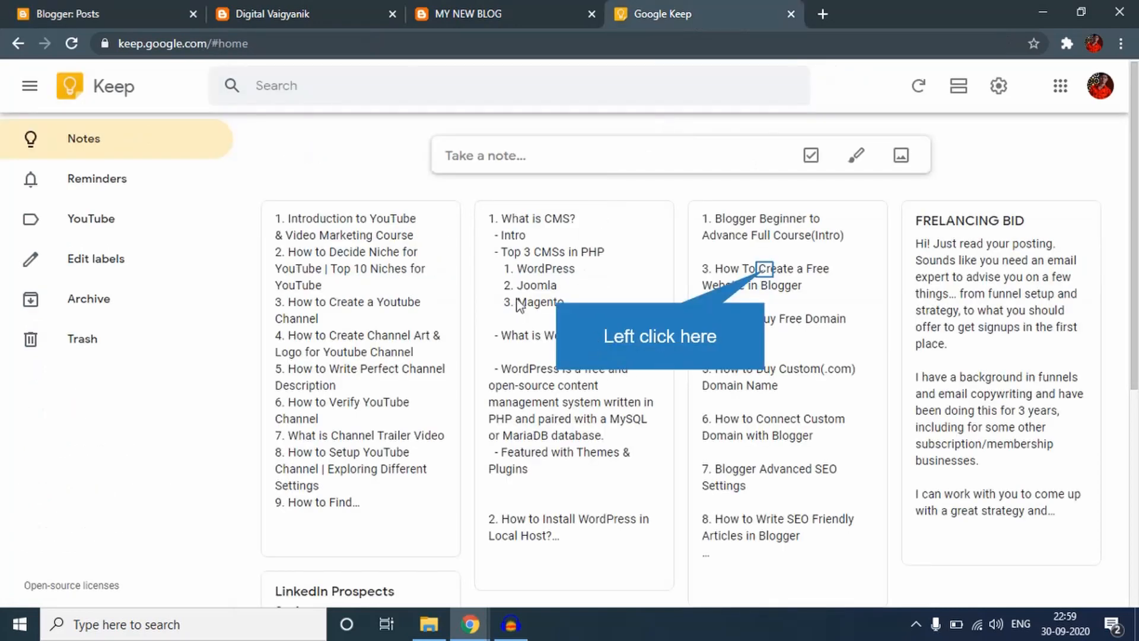
left_click(764, 272)
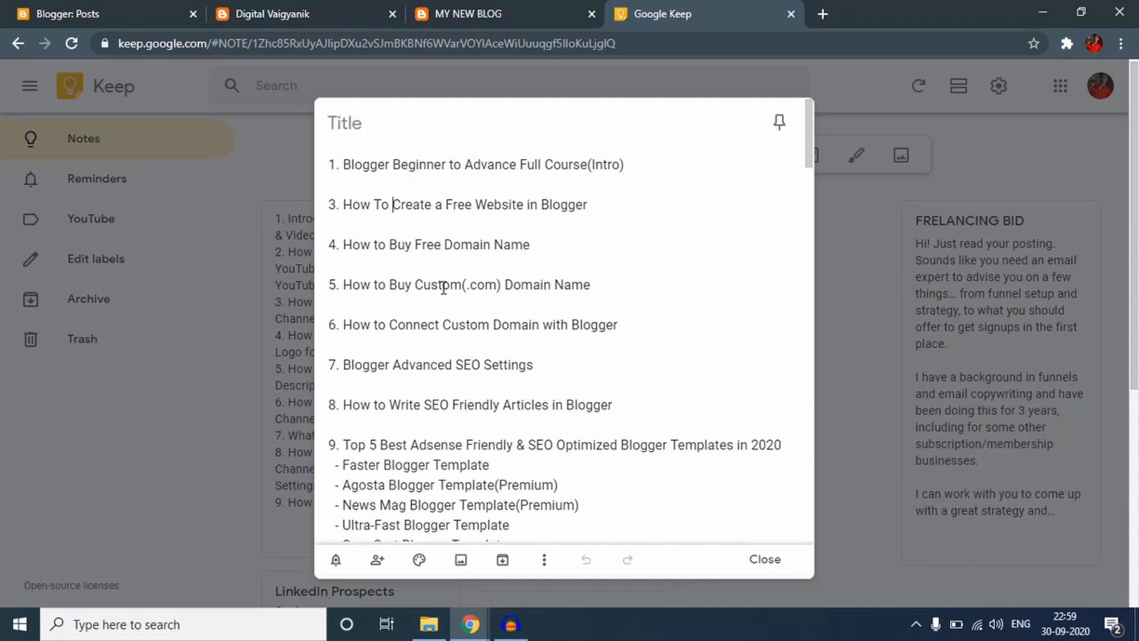
scroll(459, 279, "down", 4)
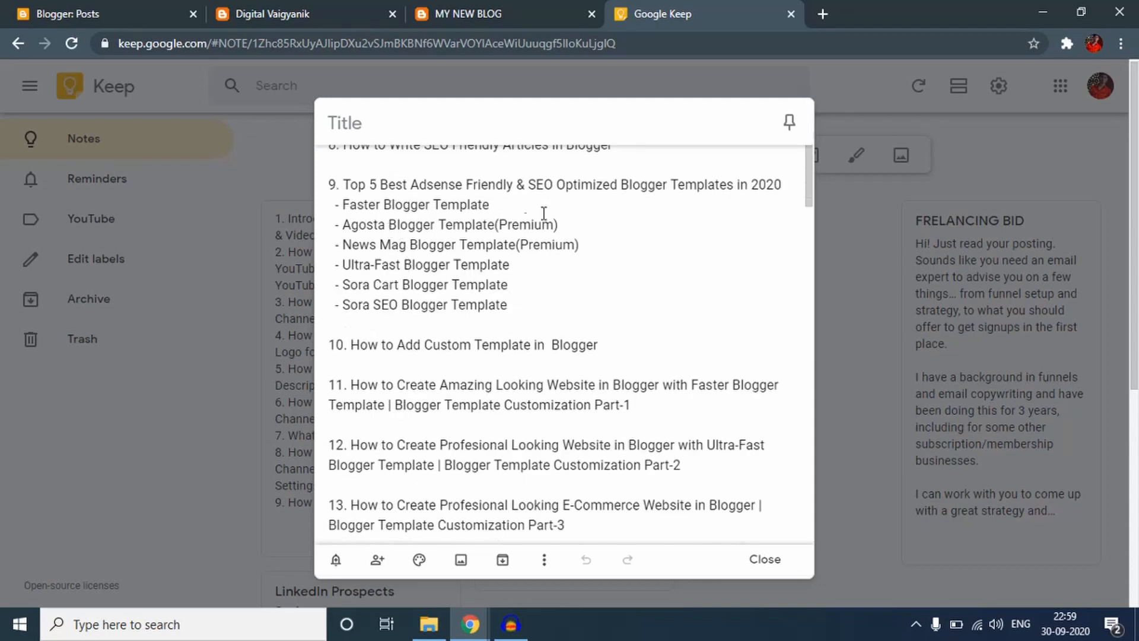
Read the rest of the course outline note from the template topics through to the final topic, and return to its beginning
scroll(544, 212, "down", 3)
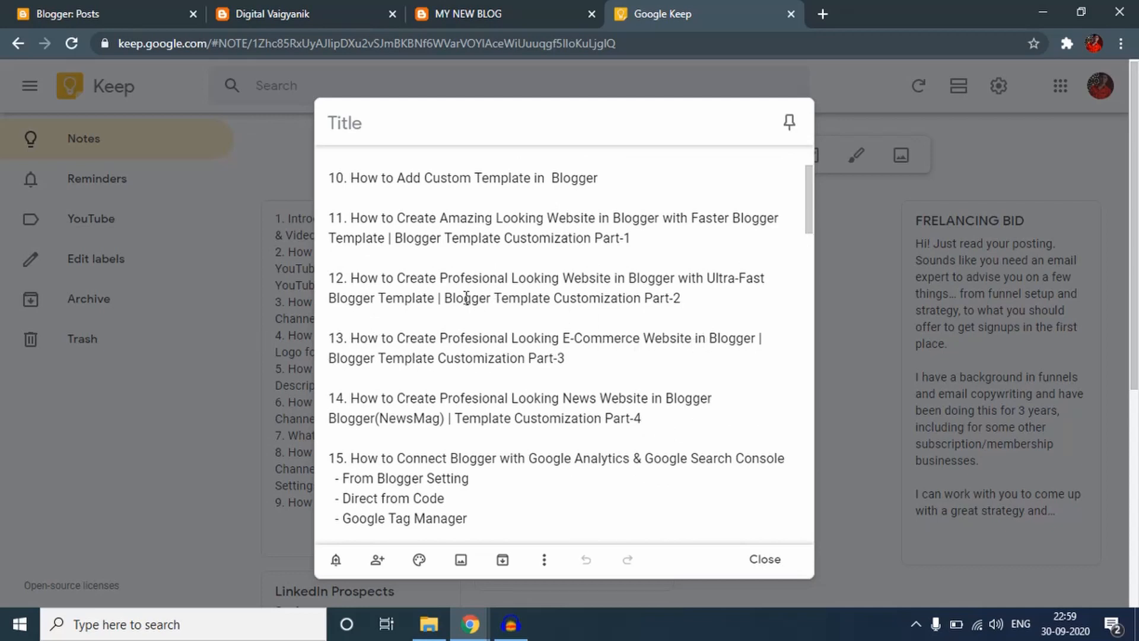
scroll(548, 280, "down", 3)
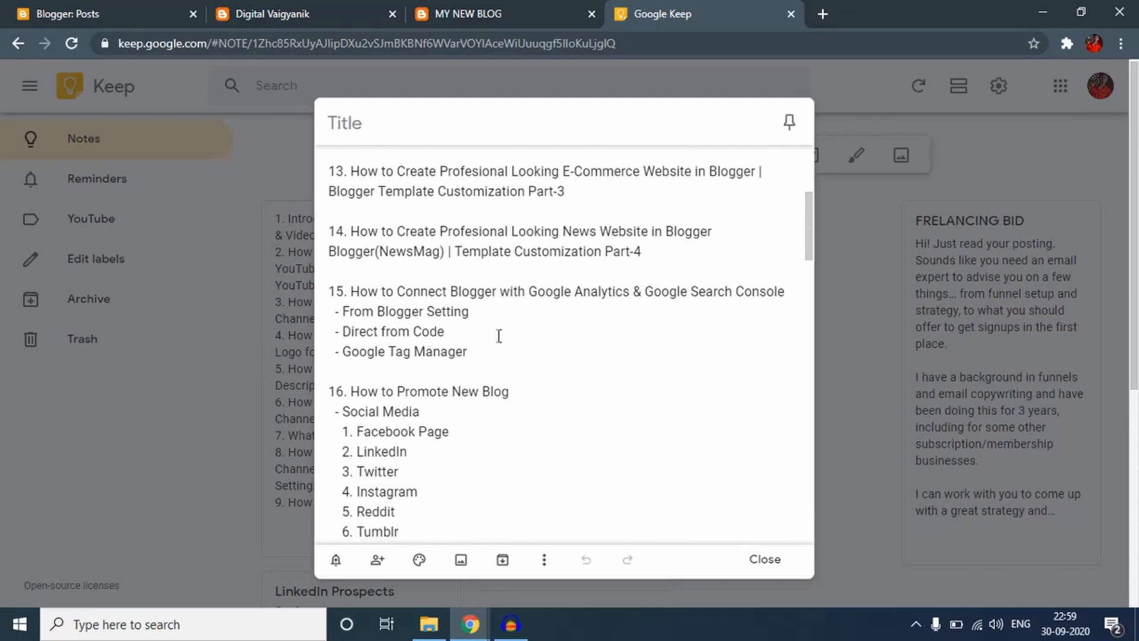
scroll(448, 312, "down", 3)
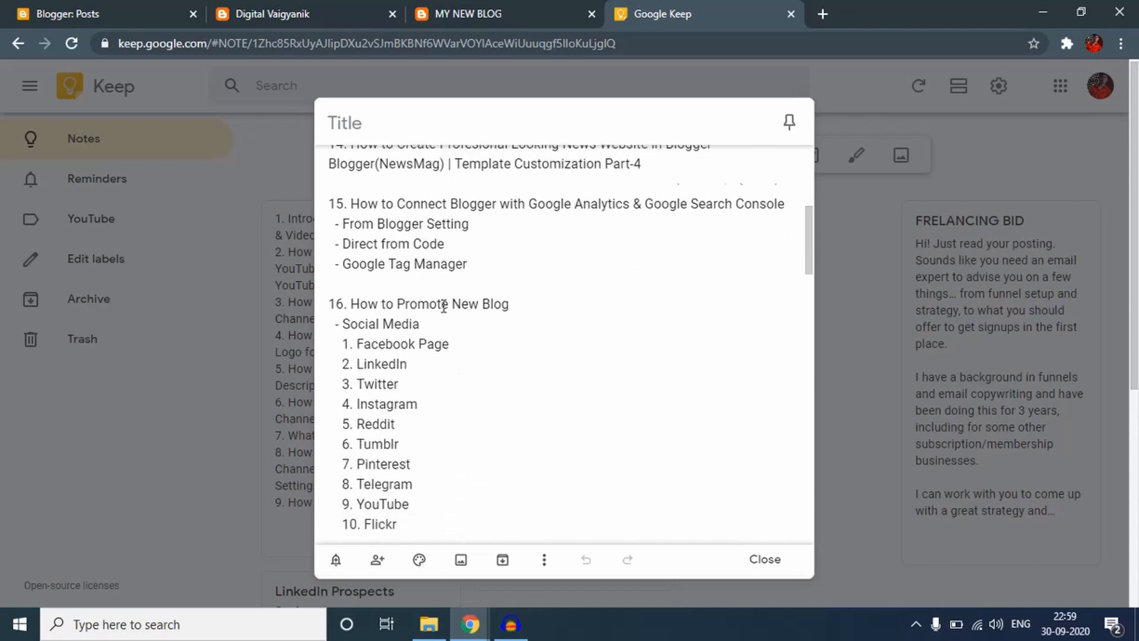
scroll(387, 252, "down", 10)
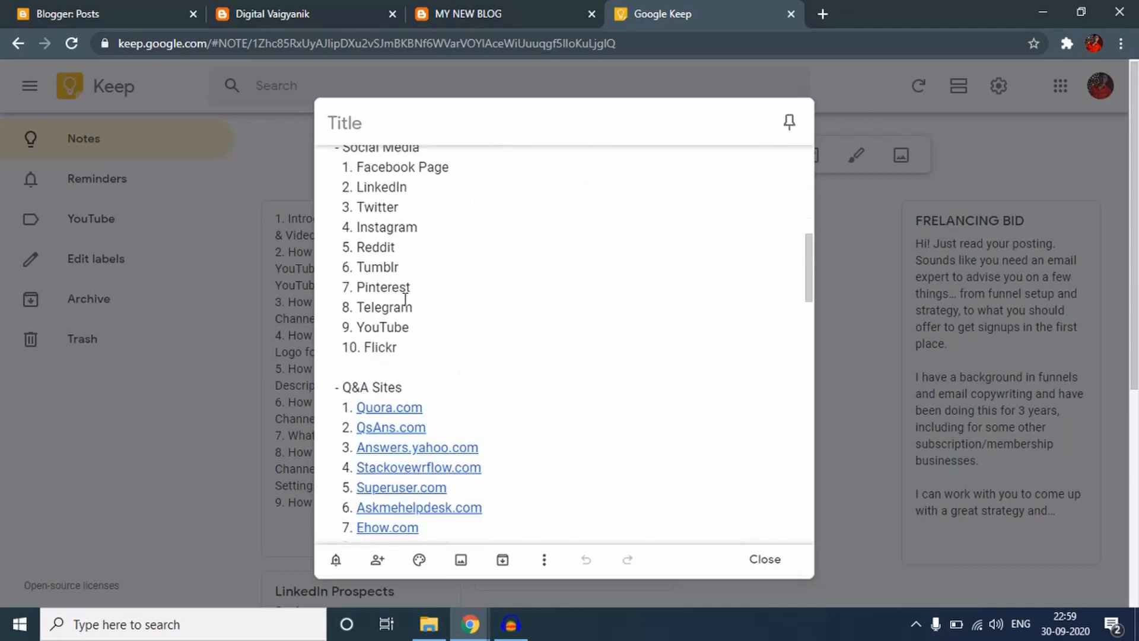
scroll(404, 310, "down", 6)
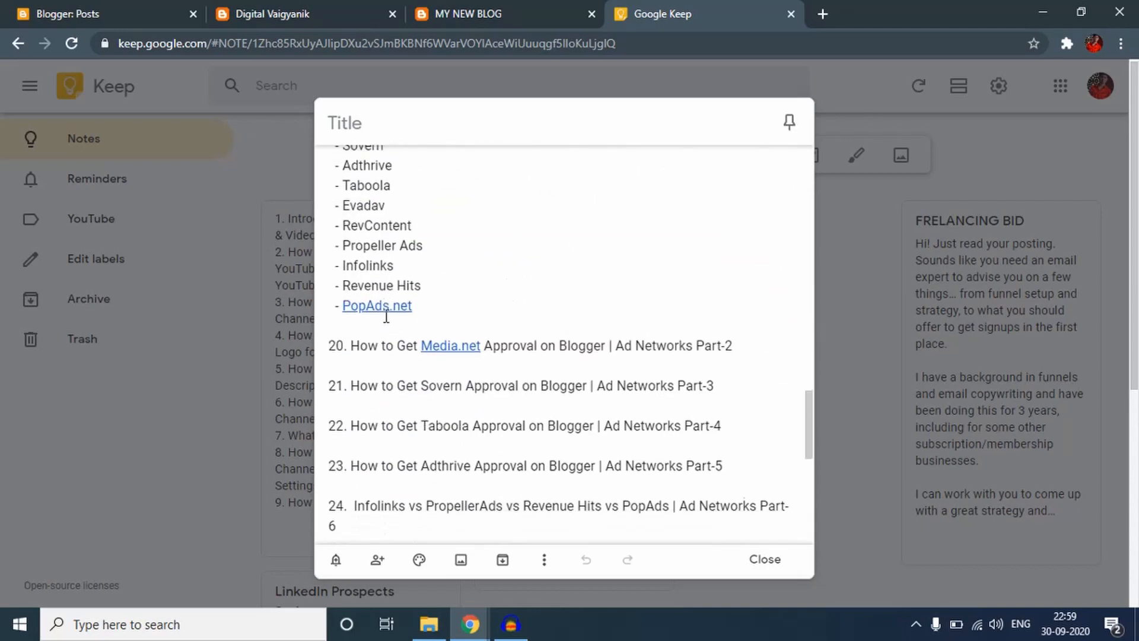
scroll(366, 363, "down", 10)
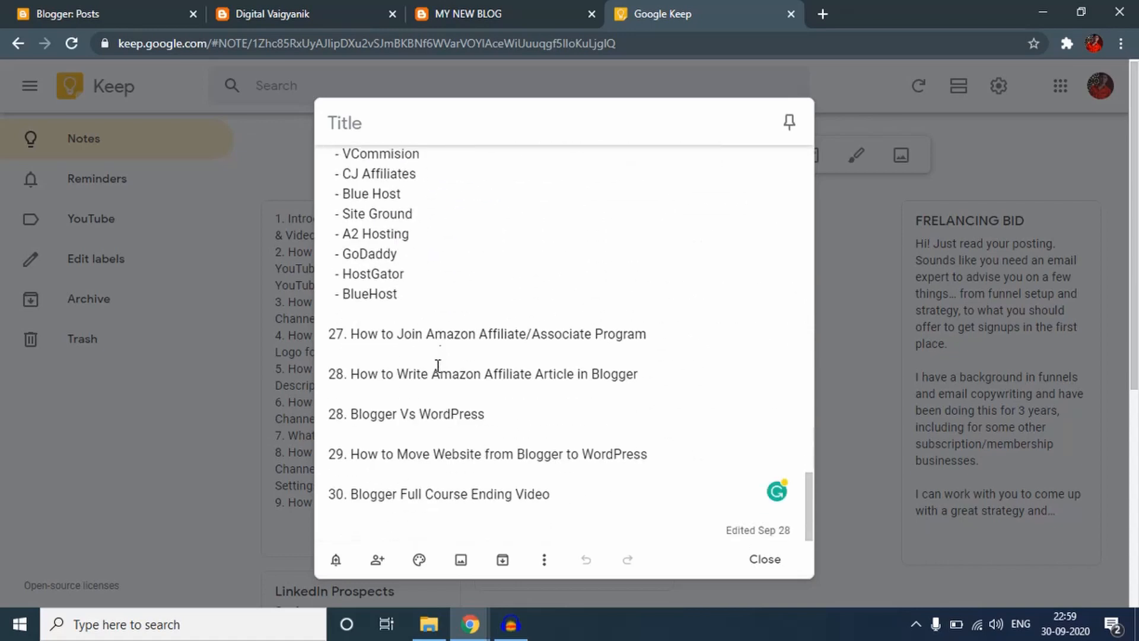
scroll(452, 364, "up", 7)
scroll(452, 368, "down", 4)
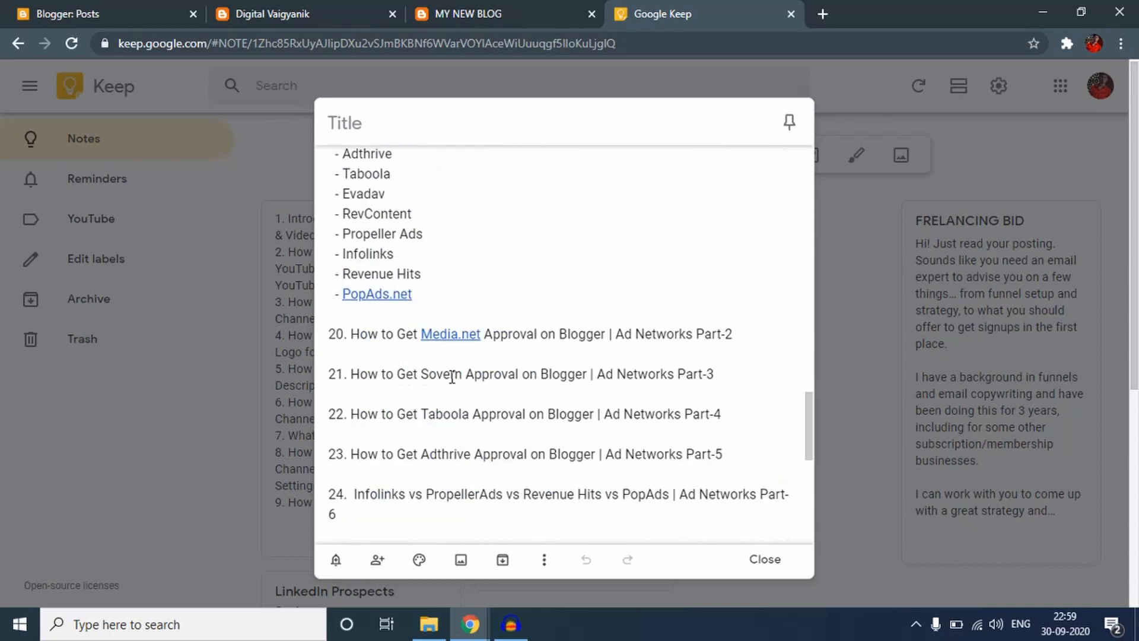
scroll(452, 371, "up", 12)
scroll(452, 378, "up", 8)
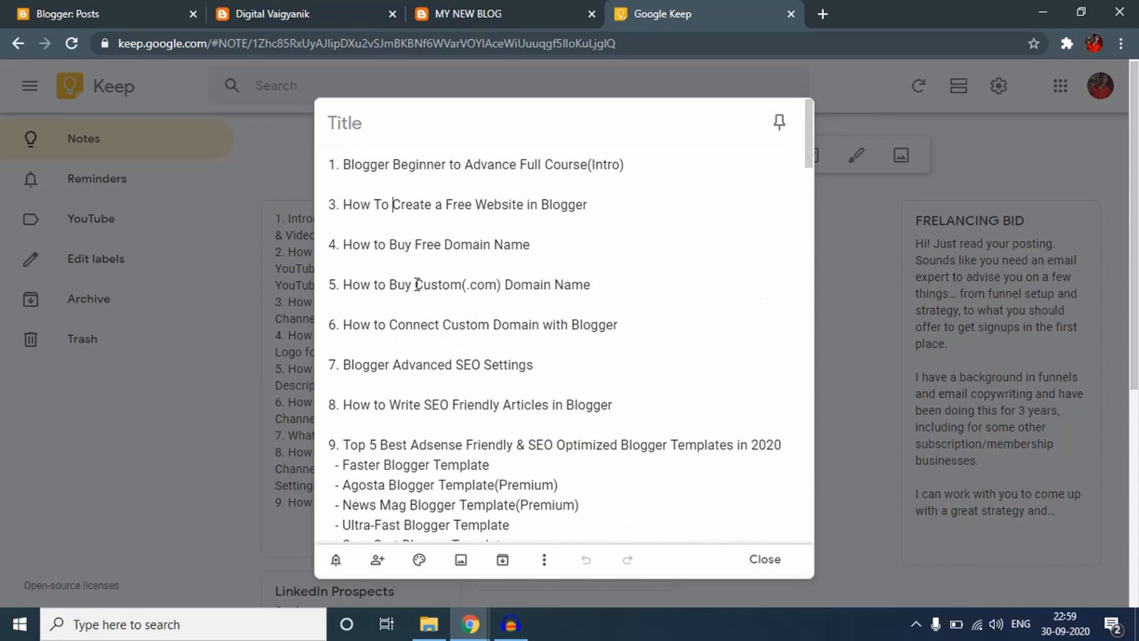